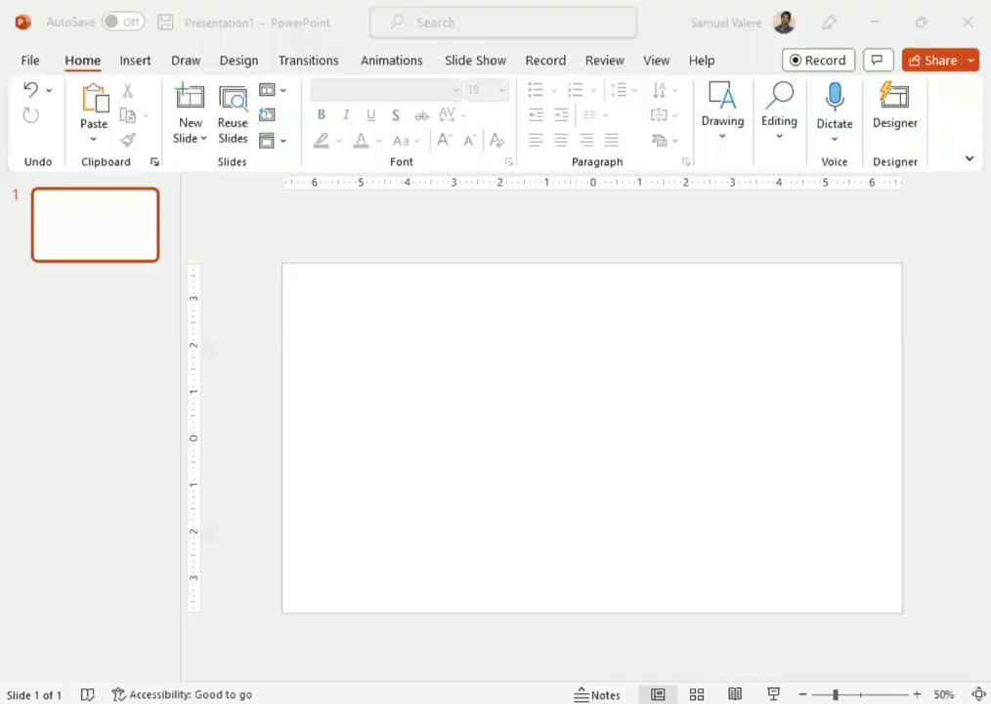
Draw a Text Box from the Shapes gallery across the top of the blank slide.
click(135, 60)
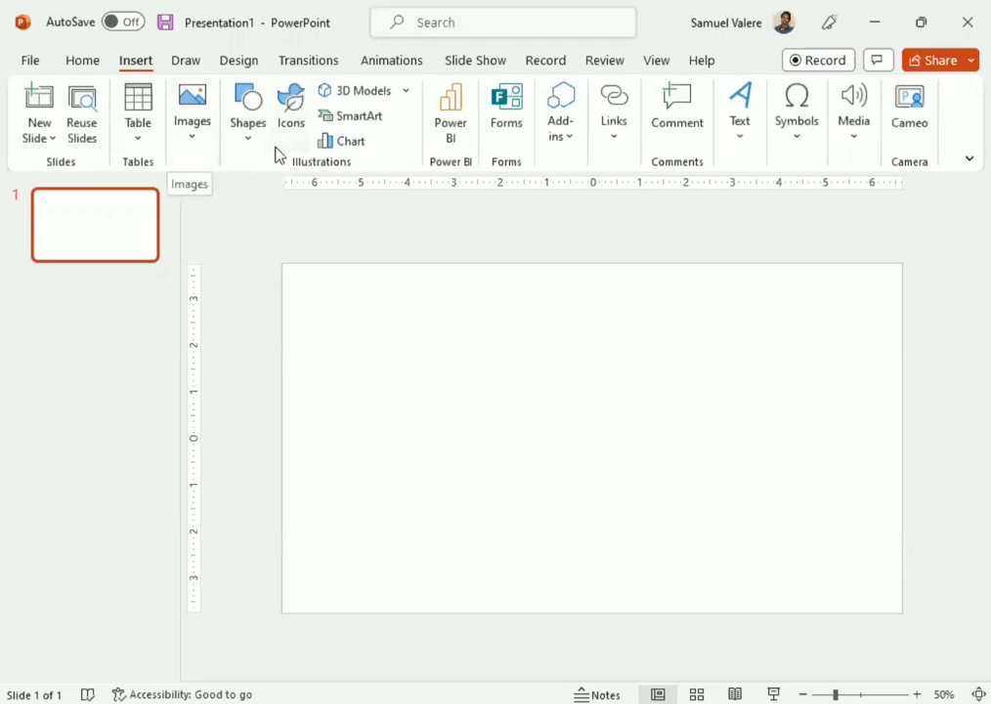
click(247, 109)
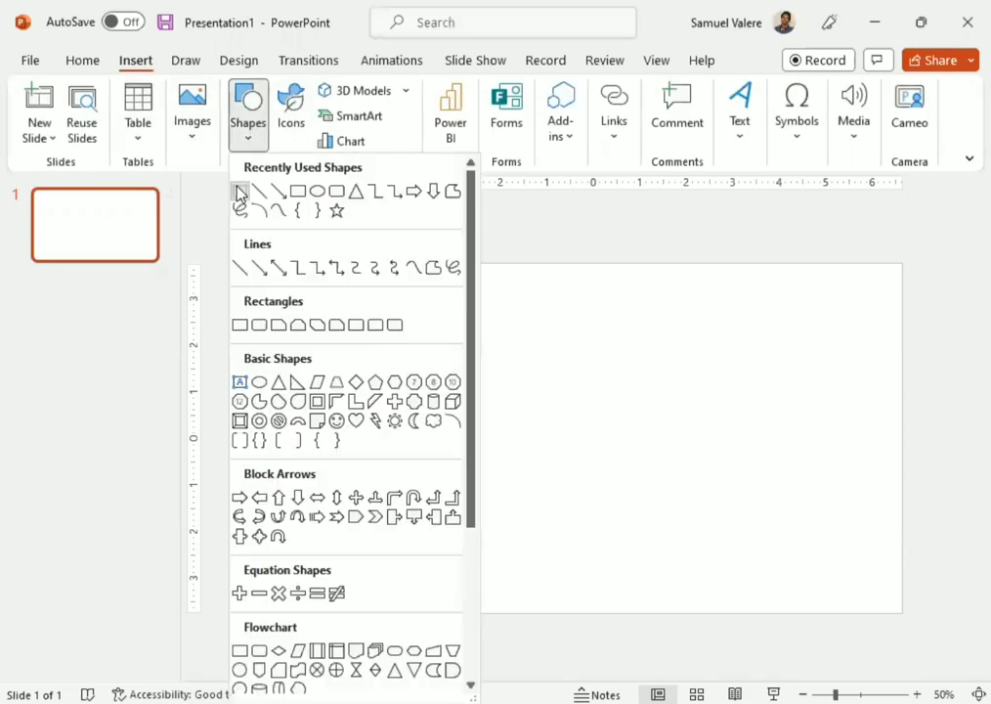
click(239, 193)
drag(328, 318, 743, 478)
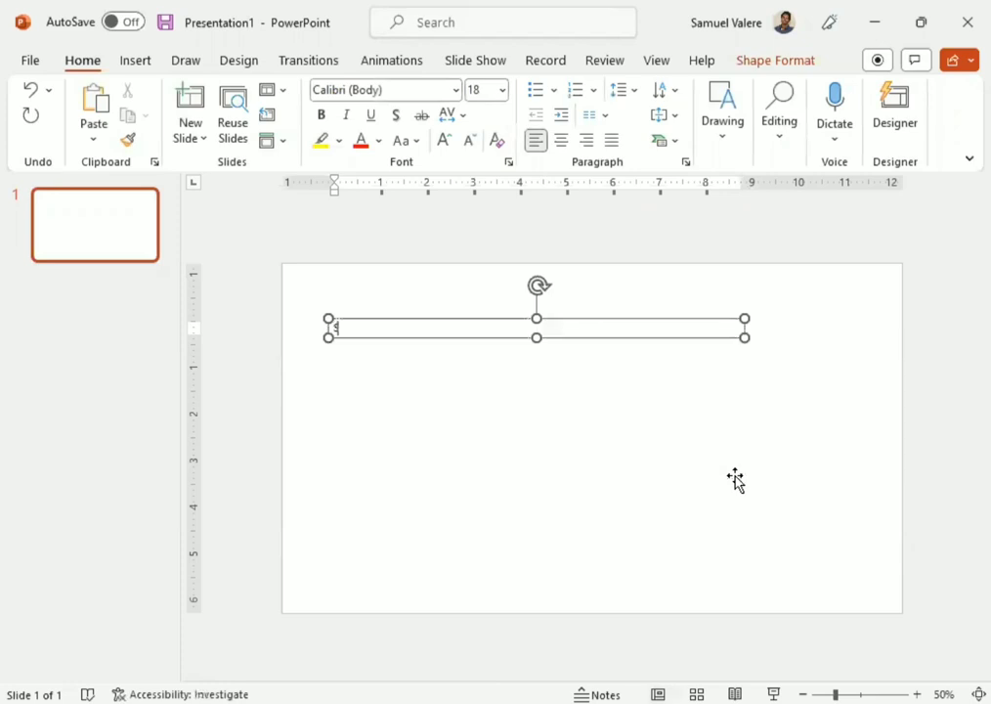
Type the first name, centre it in the text box, and highlight the name text.
text(Samuel)
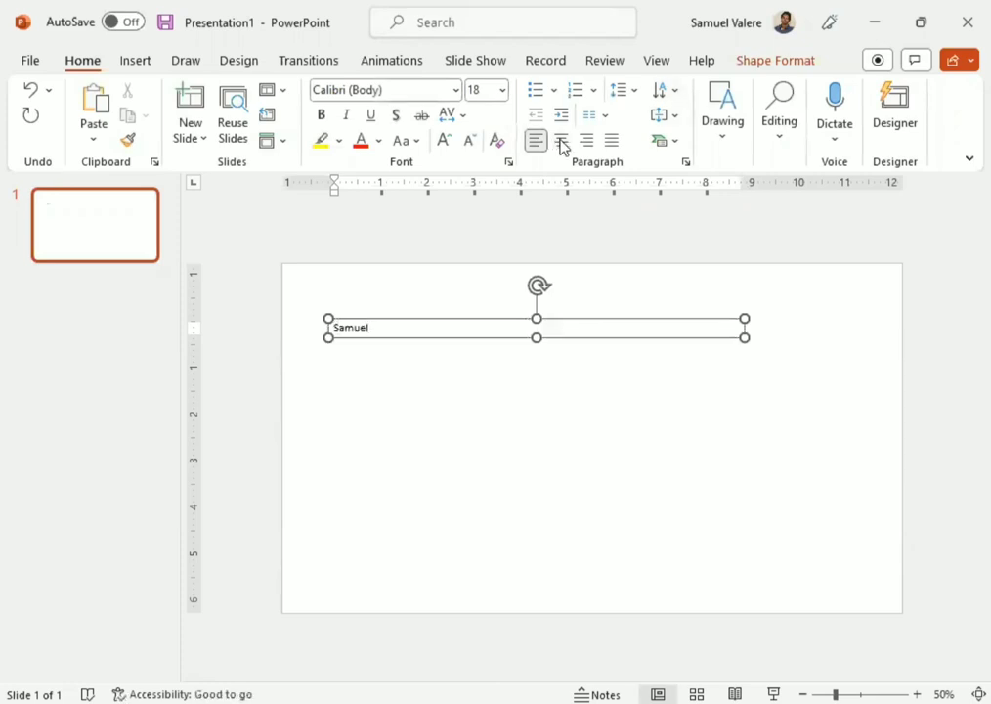
click(559, 141)
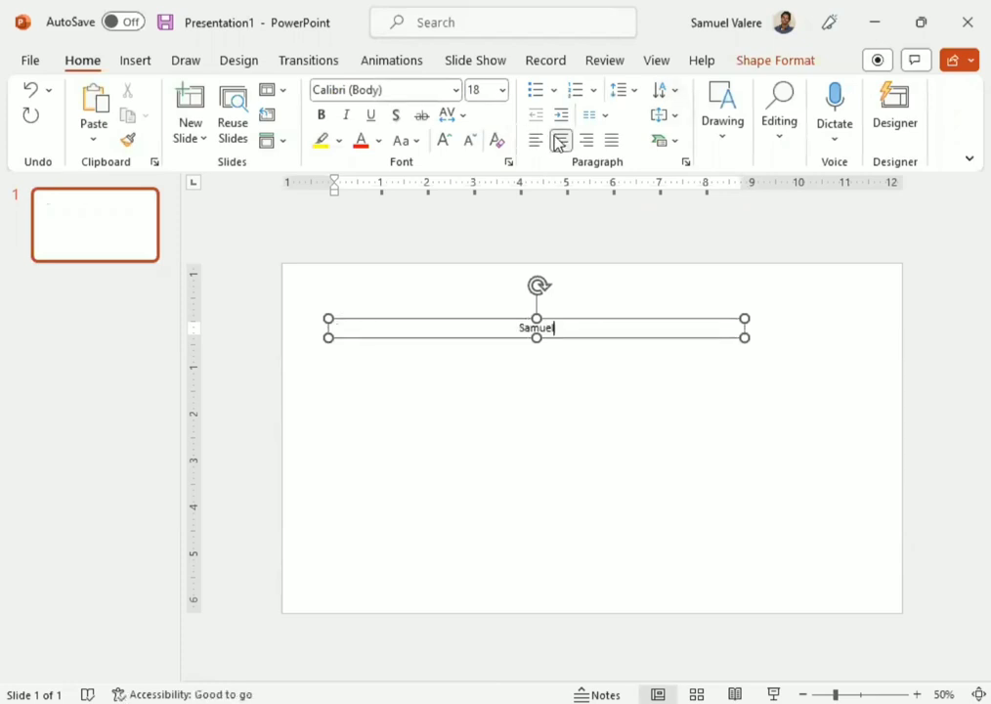
right_click(553, 328)
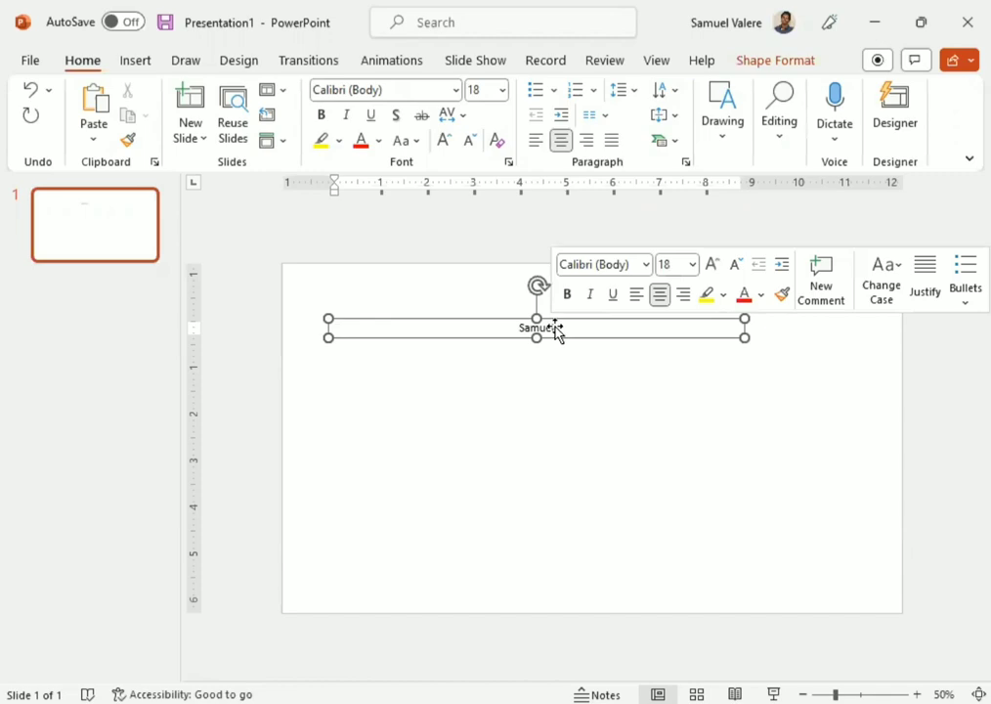
click(554, 330)
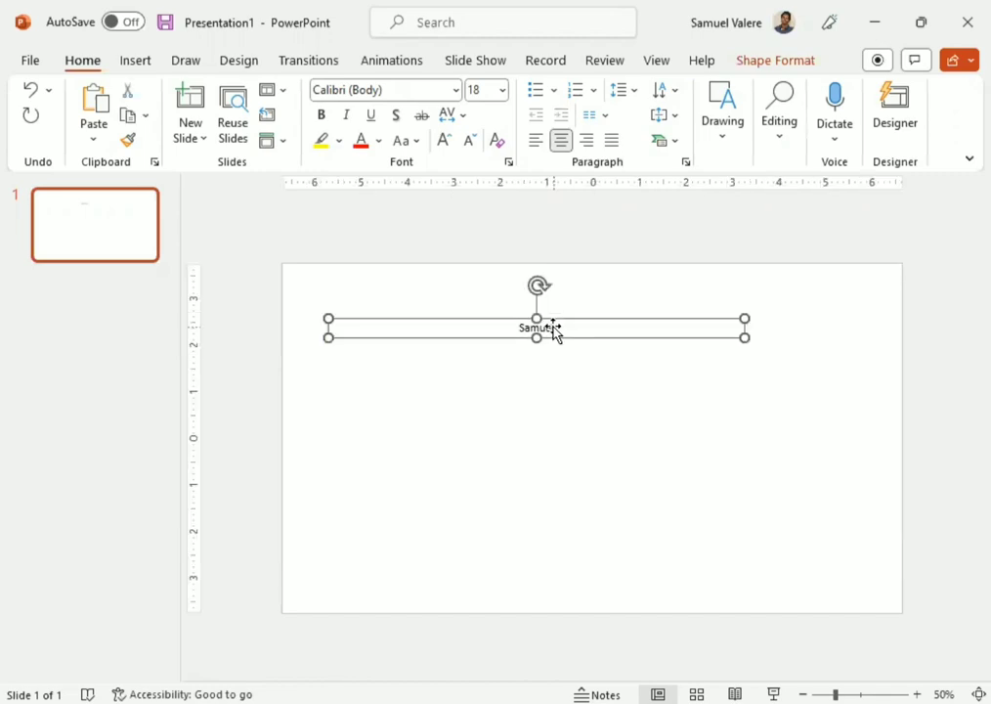
click(552, 329)
double_click(546, 328)
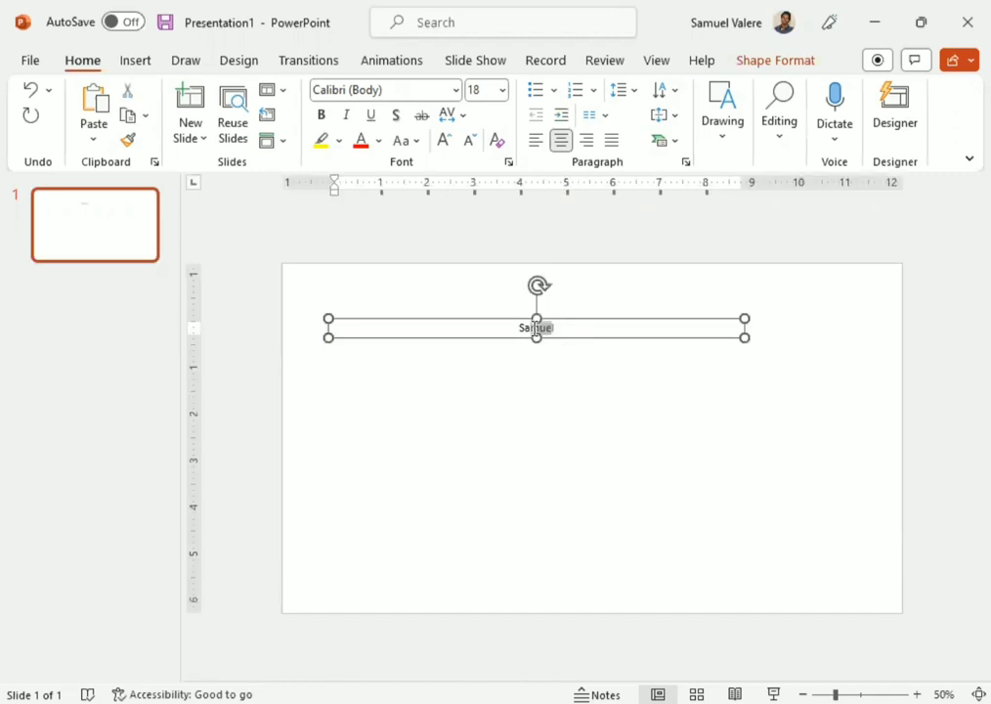
key(Escape)
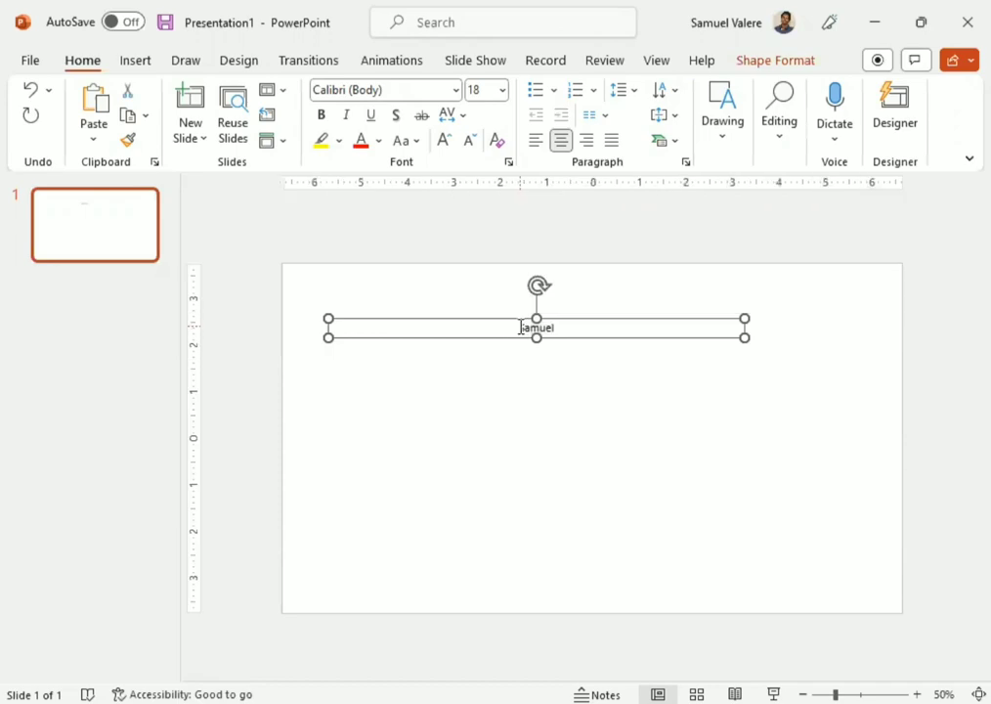
drag(520, 328, 559, 332)
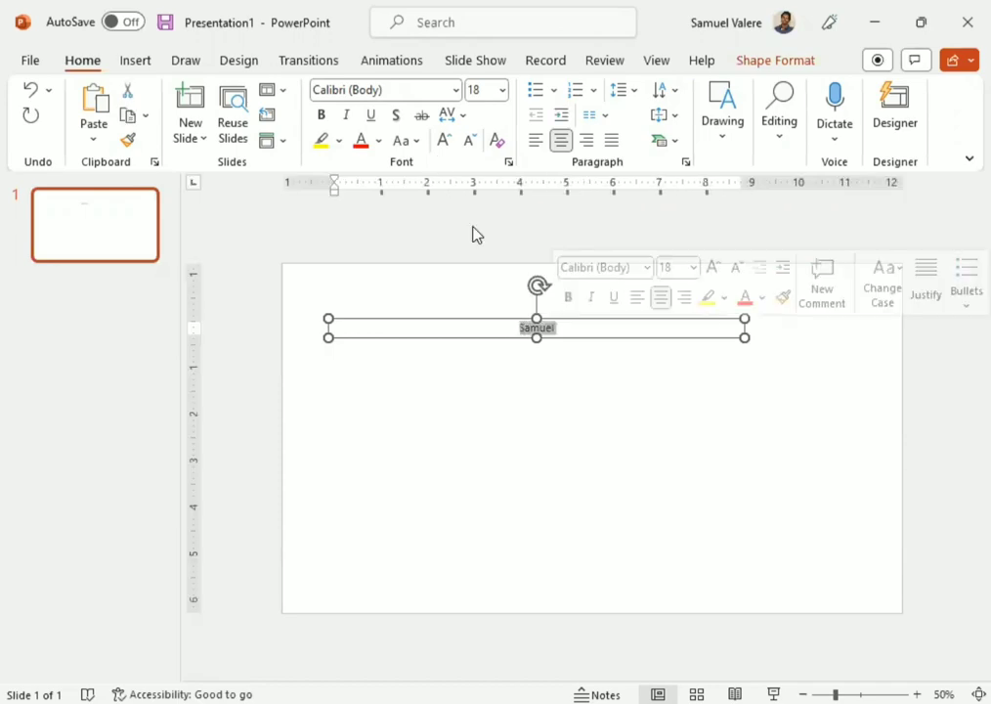
Make the name UPPERCASE in Impact, sized 199 and then increased to 239.
click(405, 140)
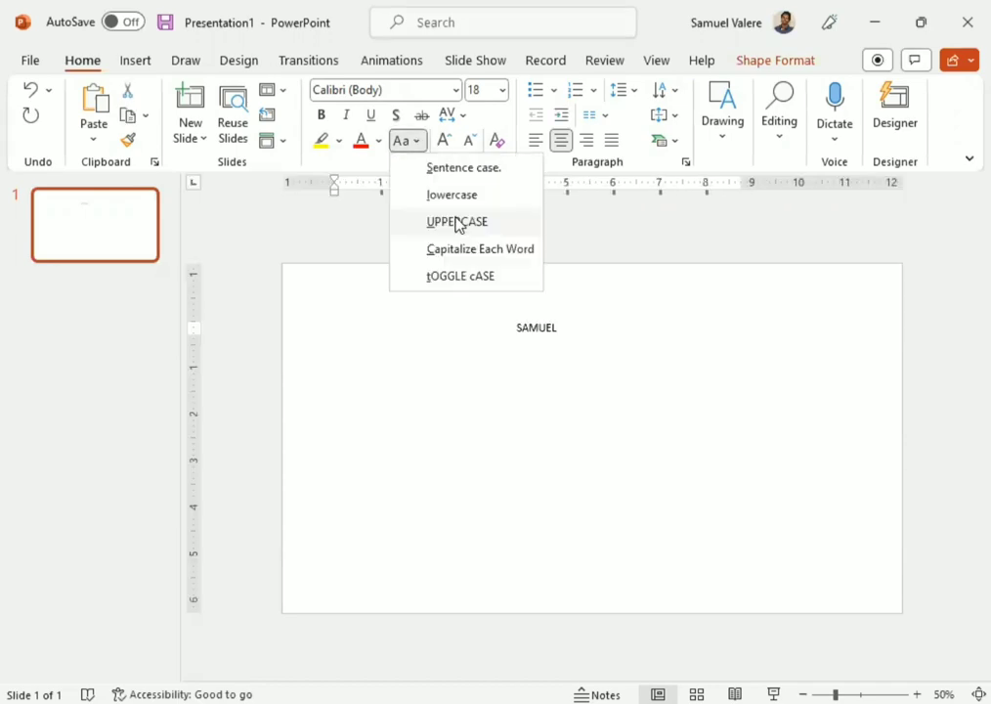
click(415, 87)
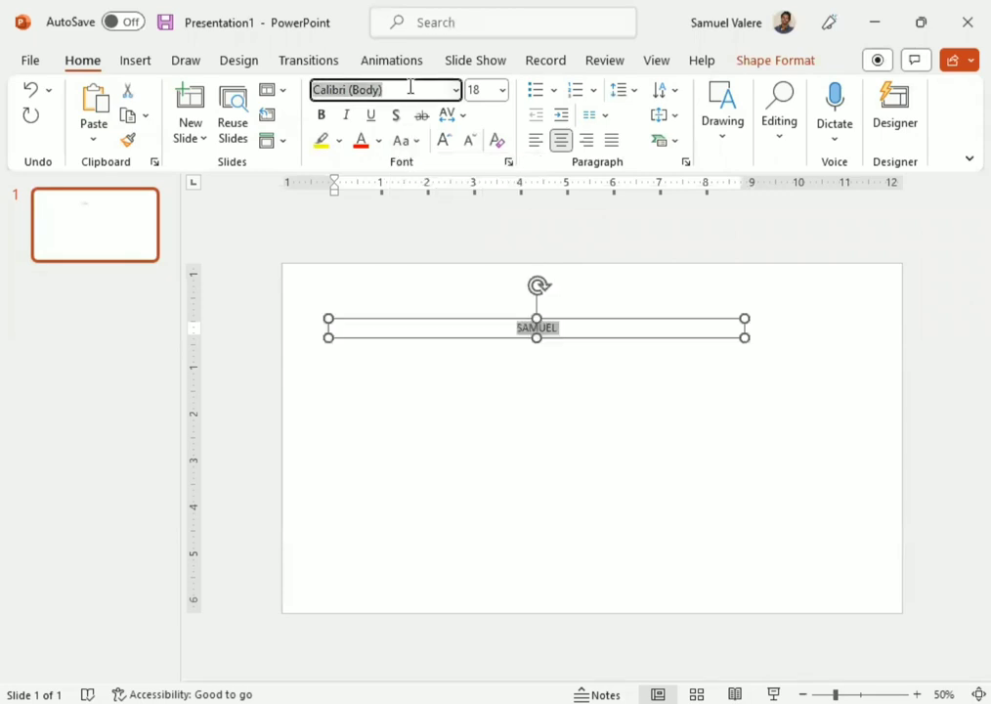
text(Impact)
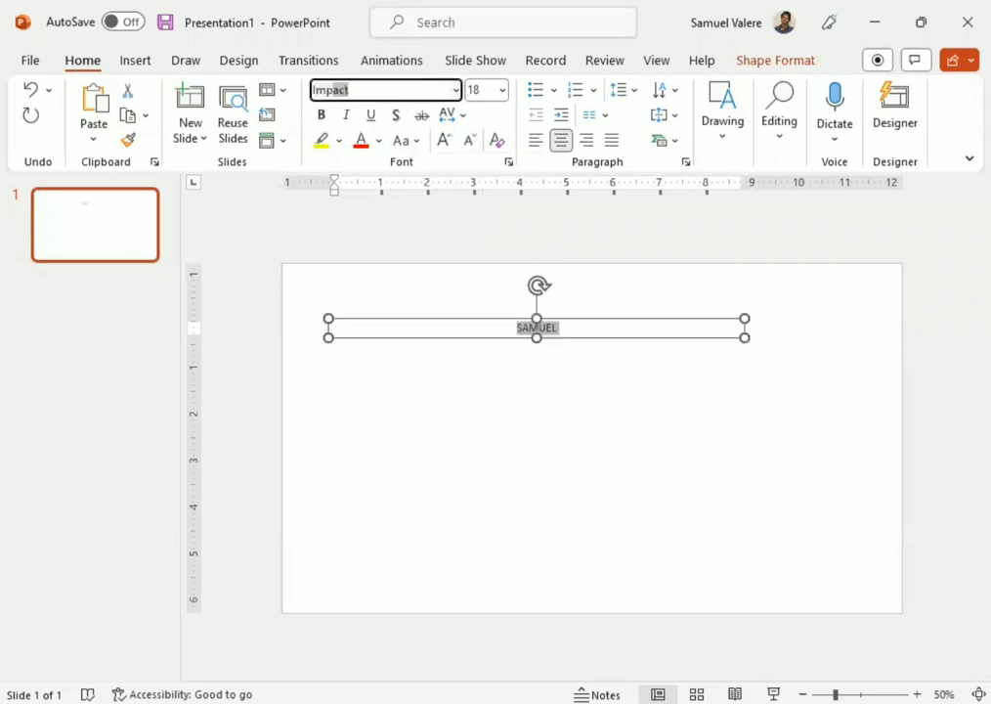
key(Return)
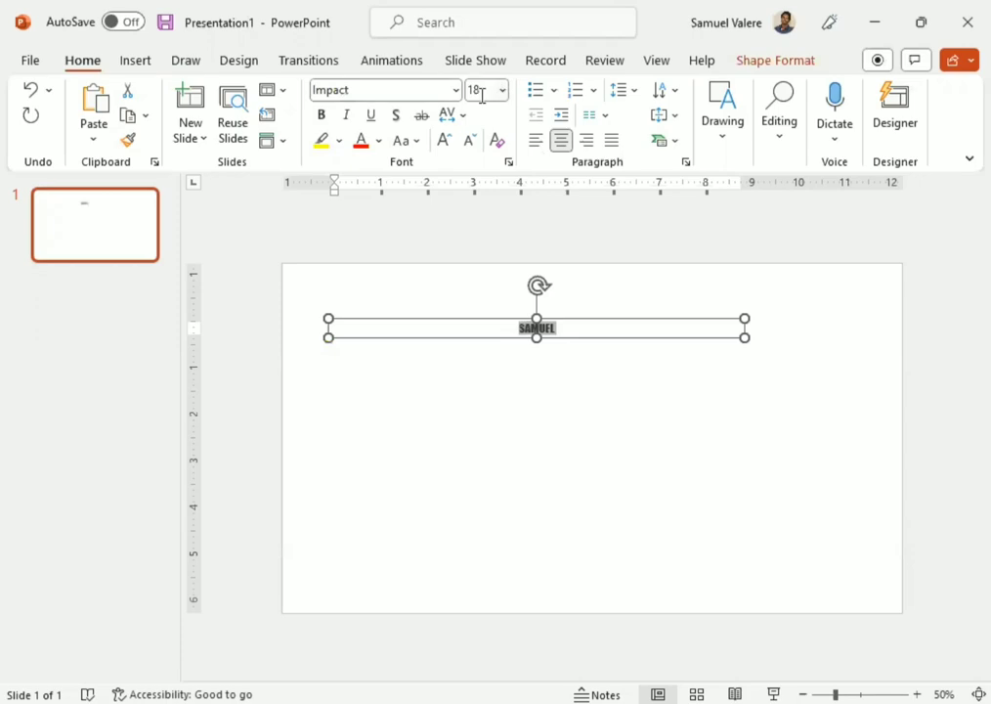
click(483, 91)
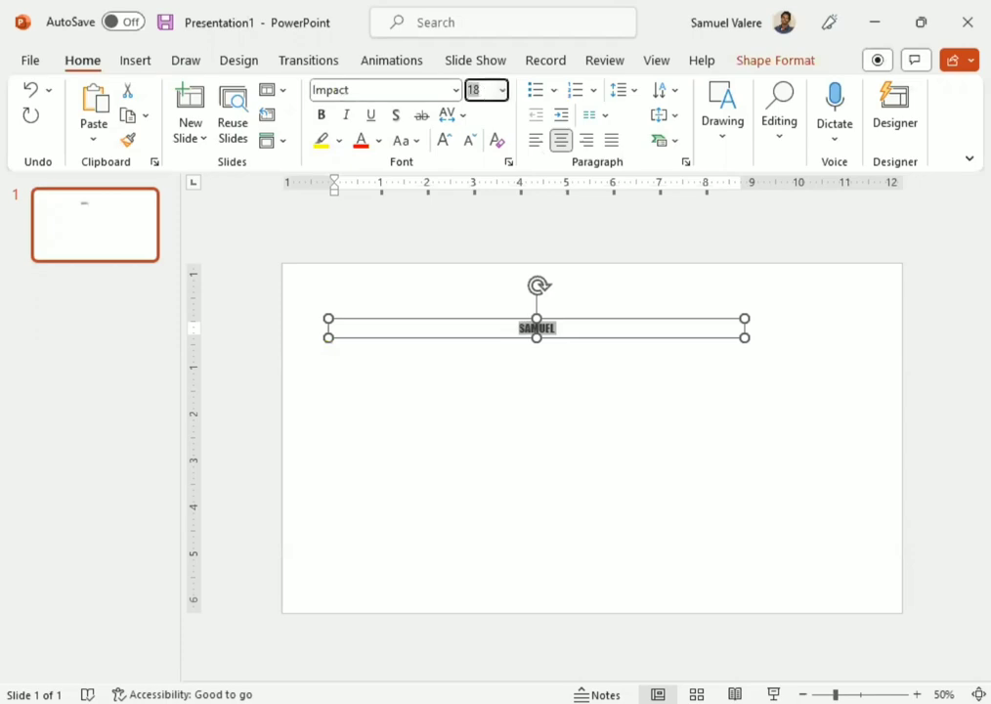
text(199)
key(Return)
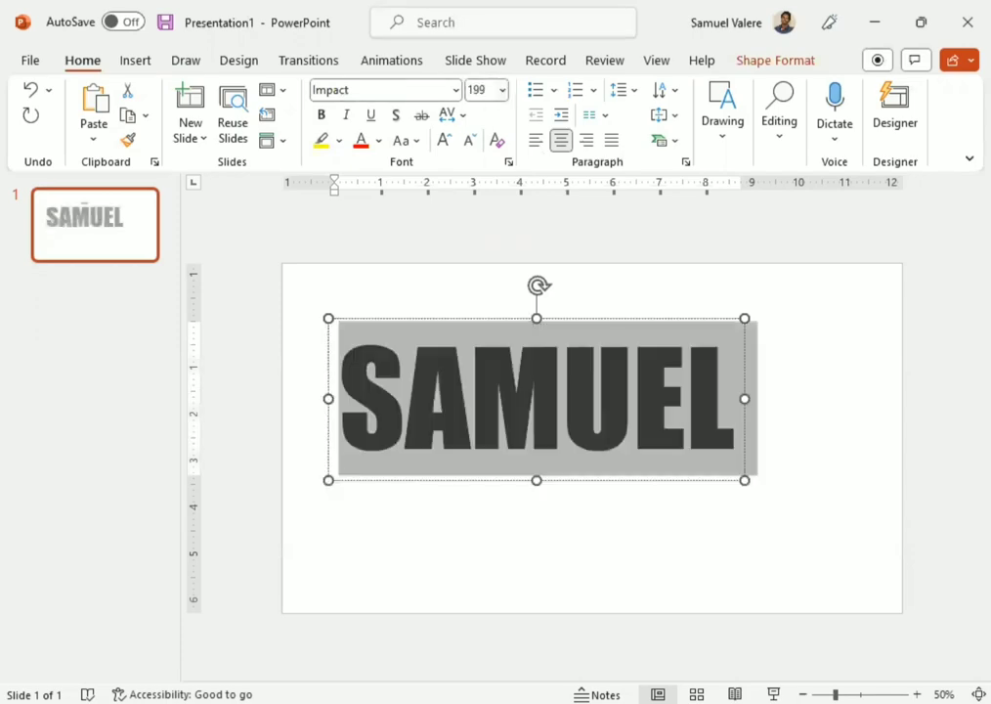
click(443, 142)
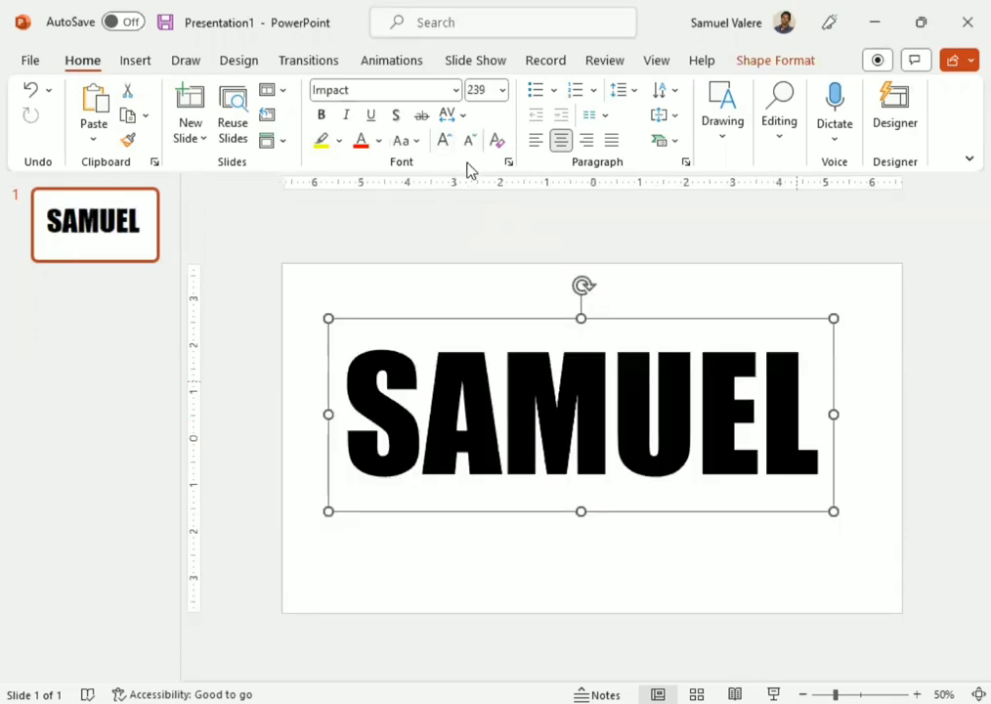
Draw a rectangle with no outline covering the whole lettering.
click(141, 60)
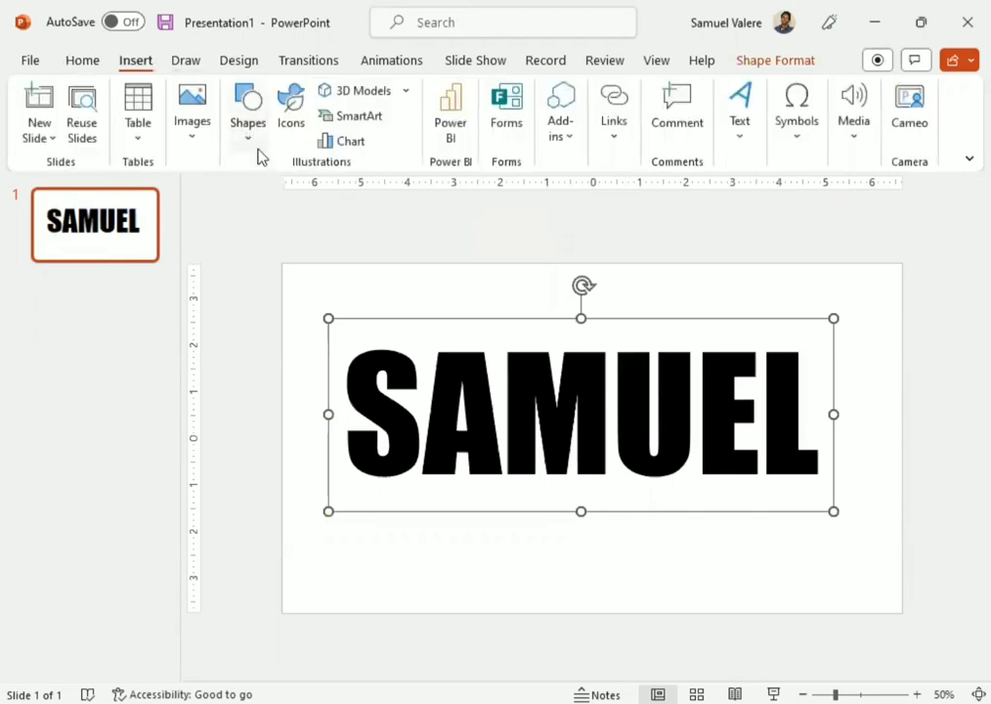
drag(296, 283, 877, 574)
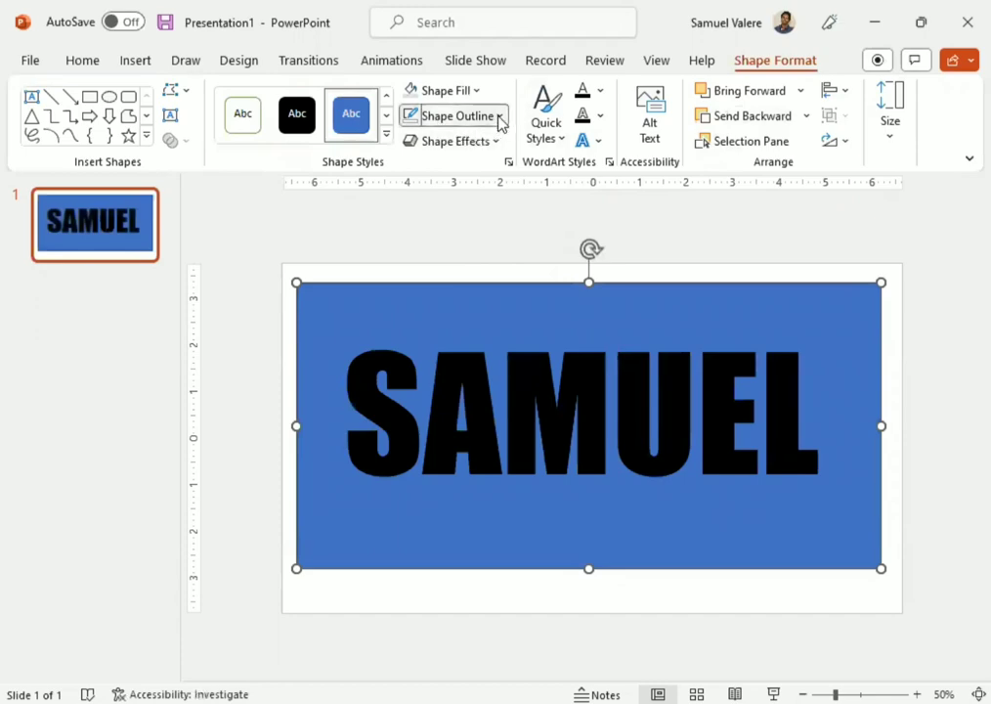
click(500, 119)
click(422, 330)
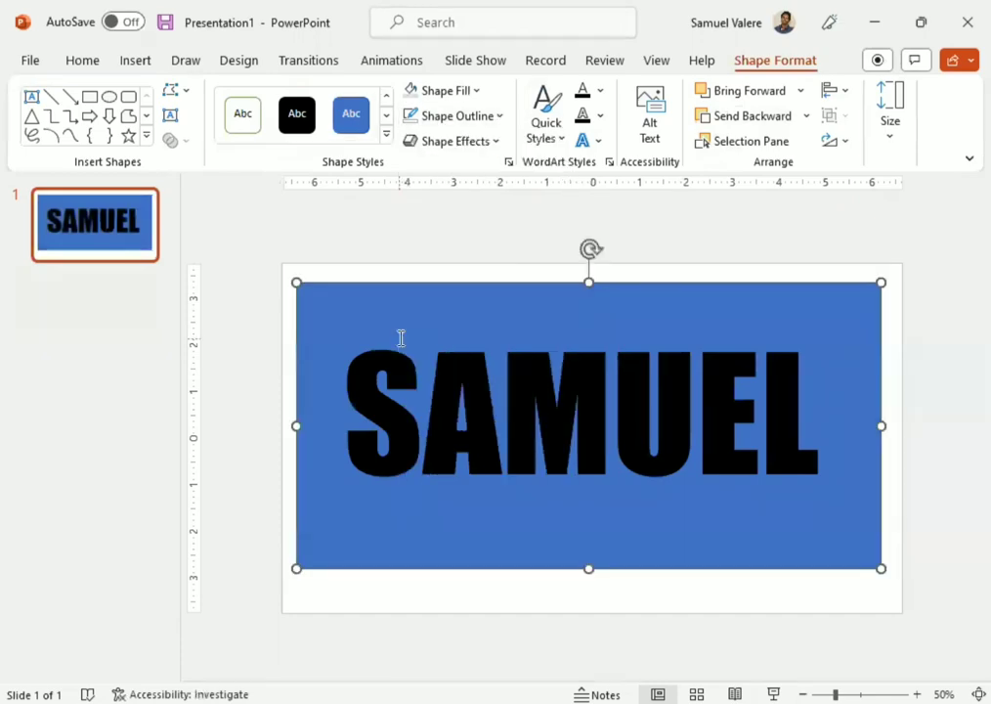
Fragment the lettering with the rectangle and select the leftover background piece.
click(463, 375)
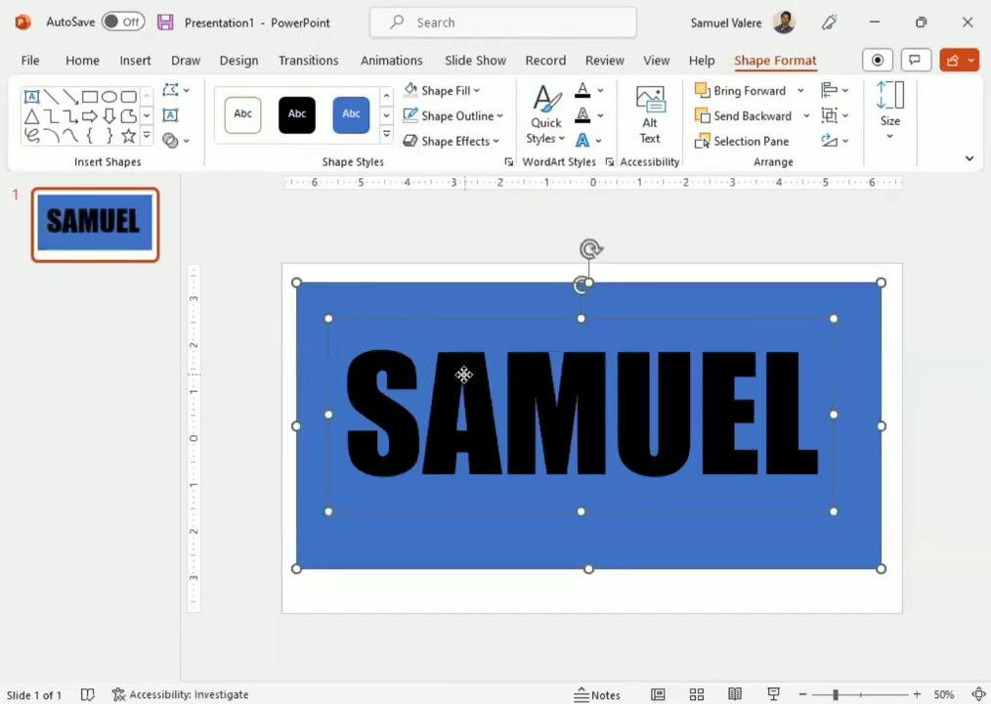
click(185, 143)
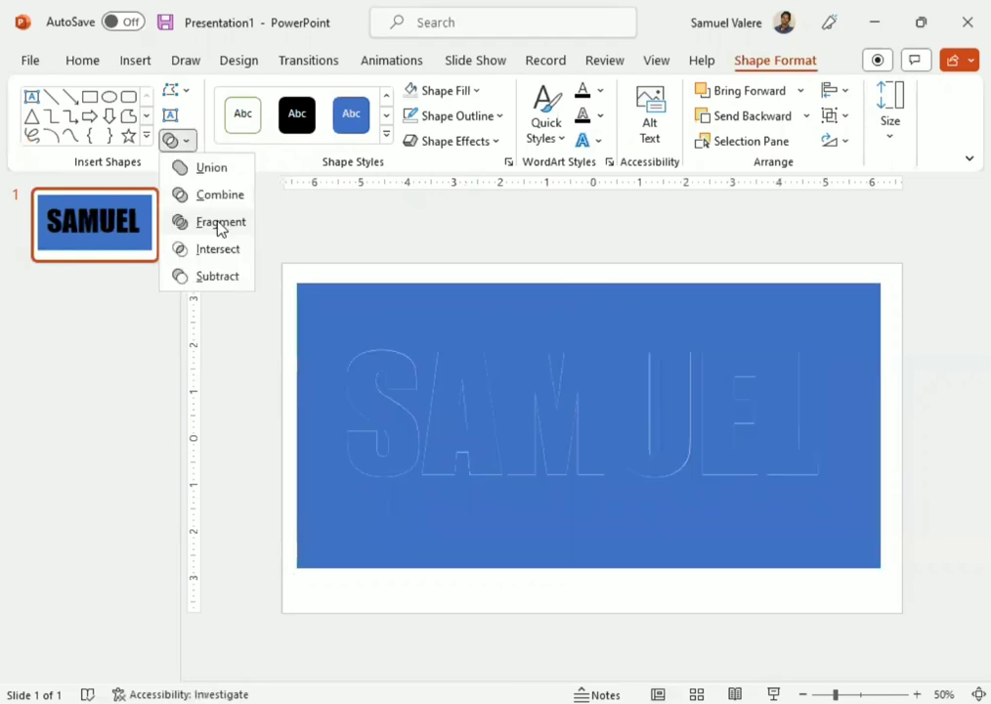
click(219, 223)
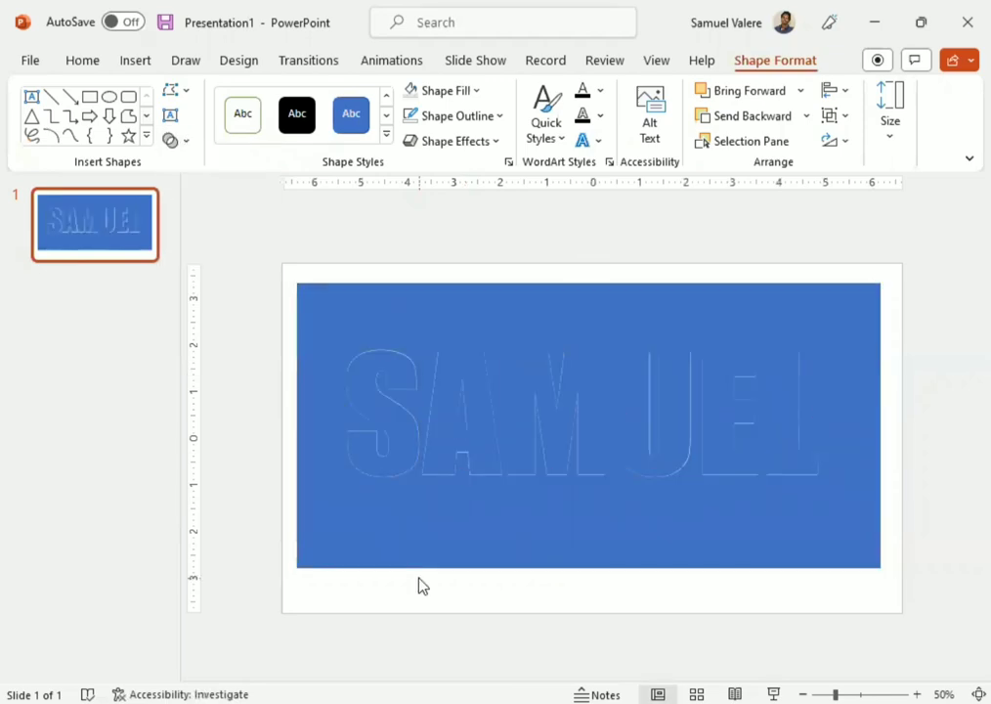
click(420, 587)
click(340, 528)
Delete the rectangle background piece and the thin sliver between S and A.
key(Delete)
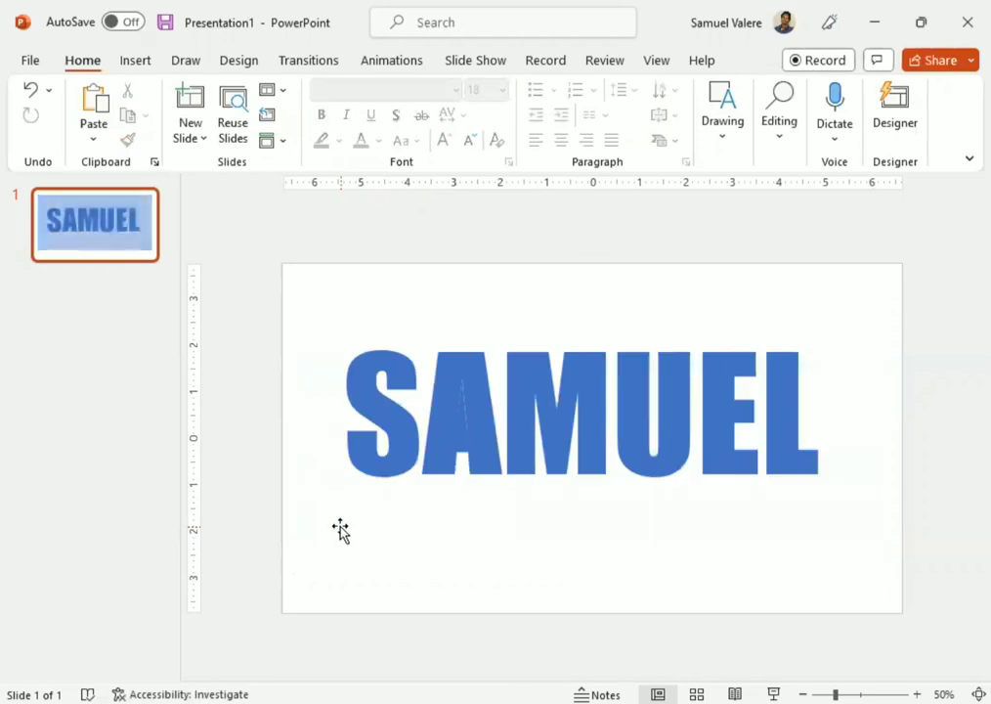
click(462, 426)
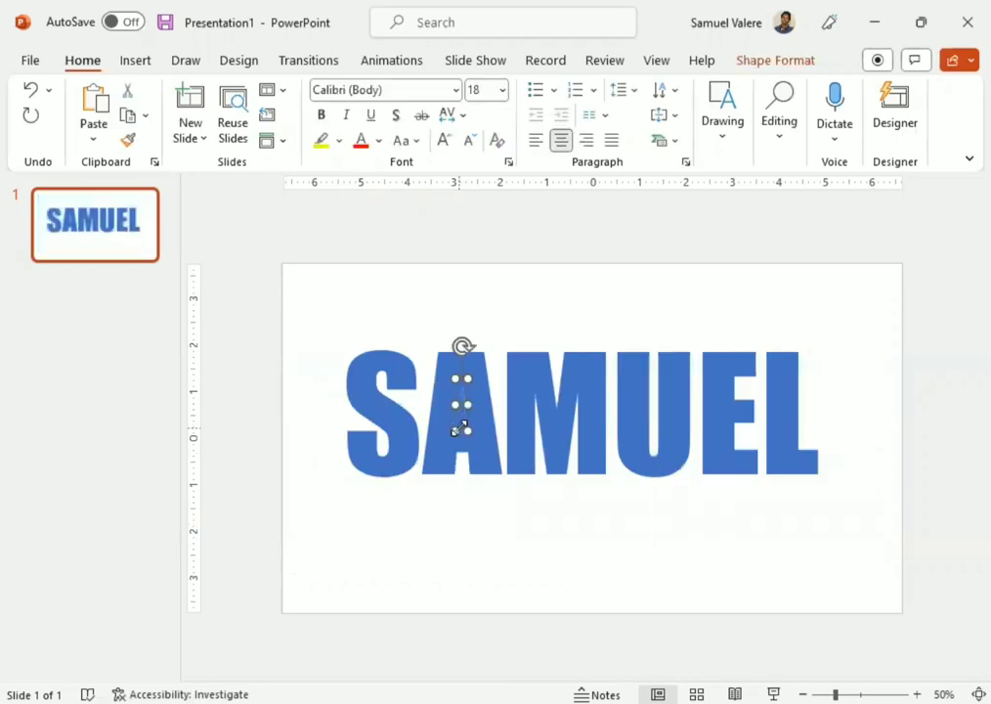
key(Delete)
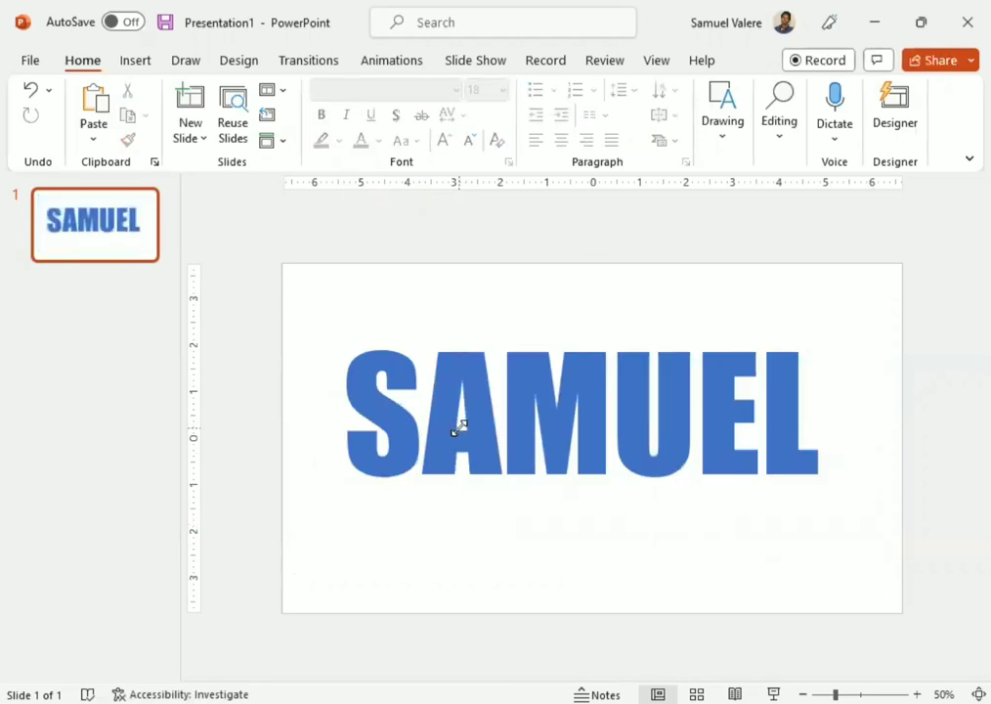
Draw a rectangle over the top-left of the S and A.
click(136, 60)
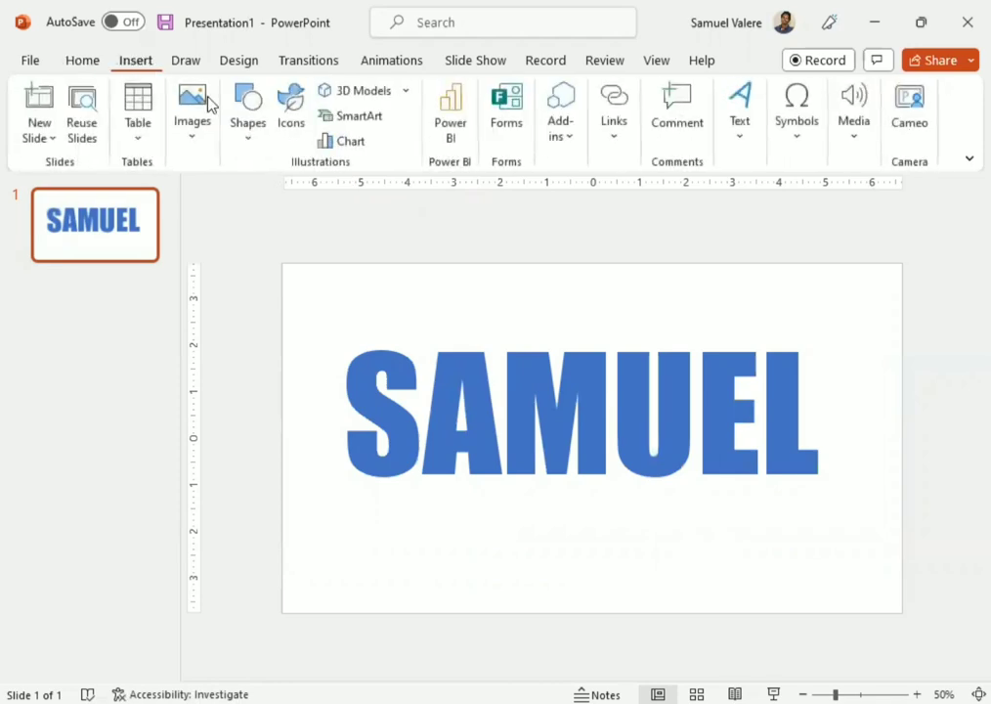
click(250, 136)
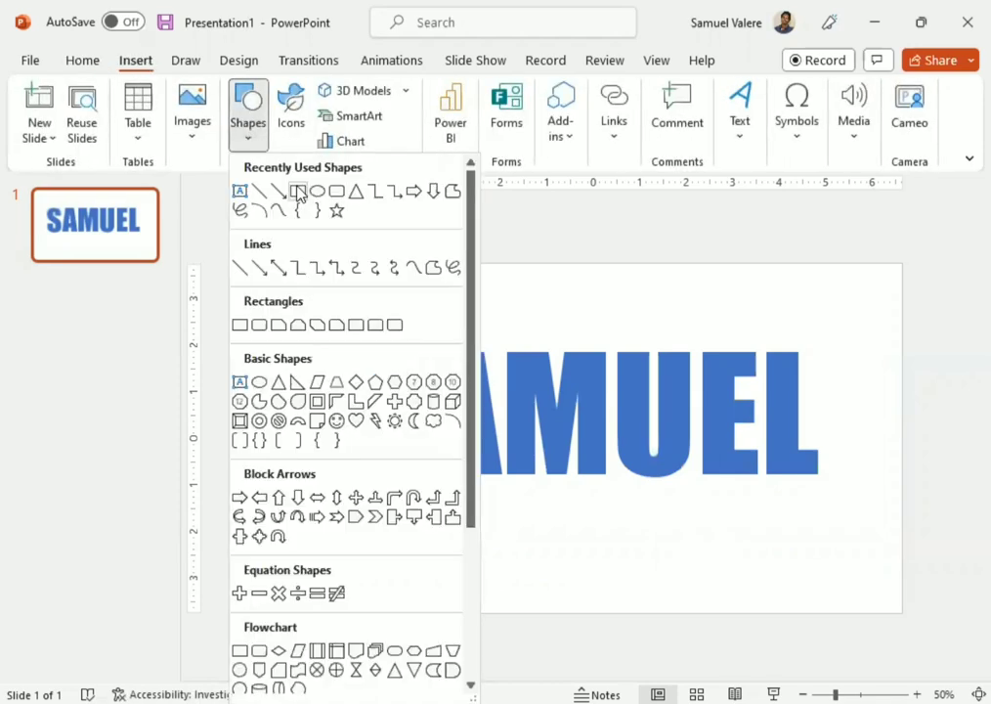
click(299, 193)
mouse_move(330, 295)
mouse_down()
mouse_move(498, 346)
mouse_move(495, 381)
mouse_up()
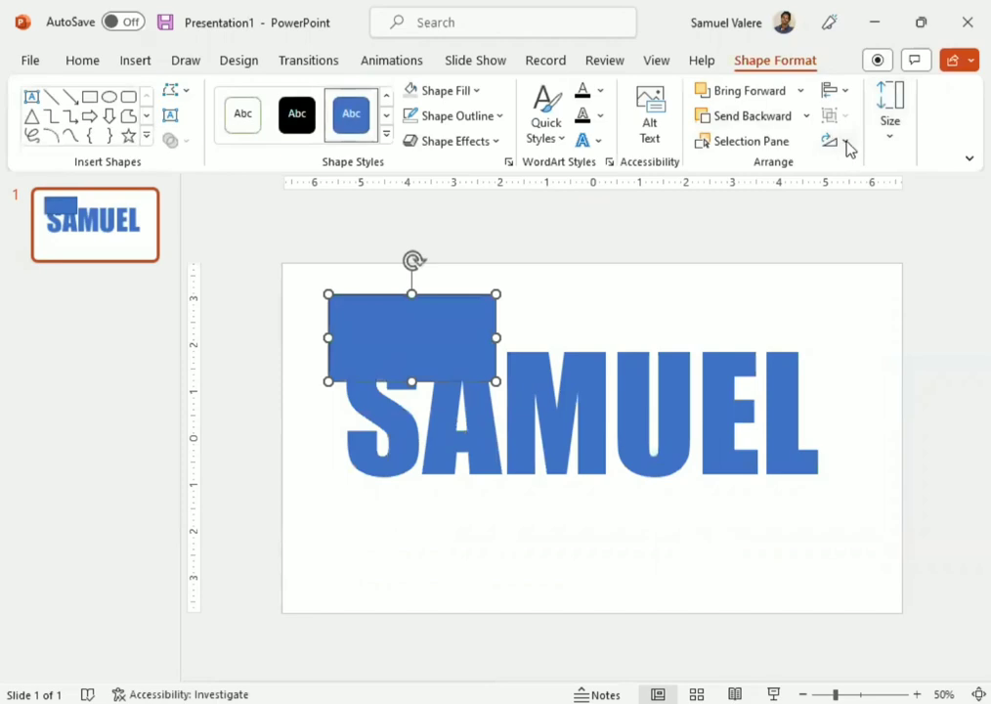
Set the rectangle's rotation to -45° and move it down across the lower S and A.
click(847, 145)
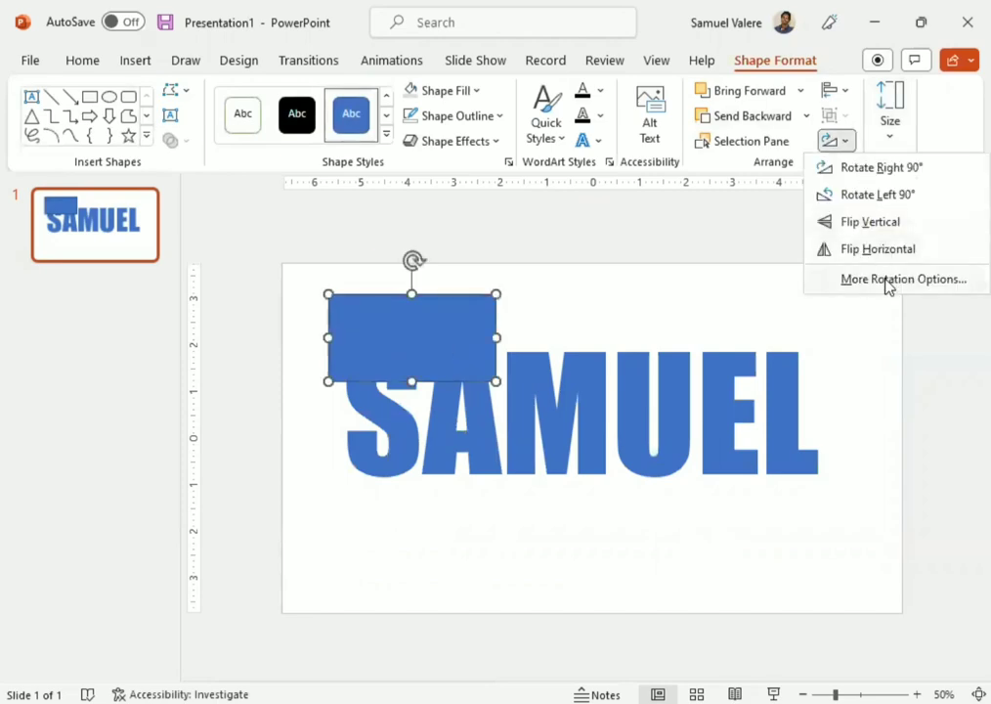
click(890, 279)
click(949, 389)
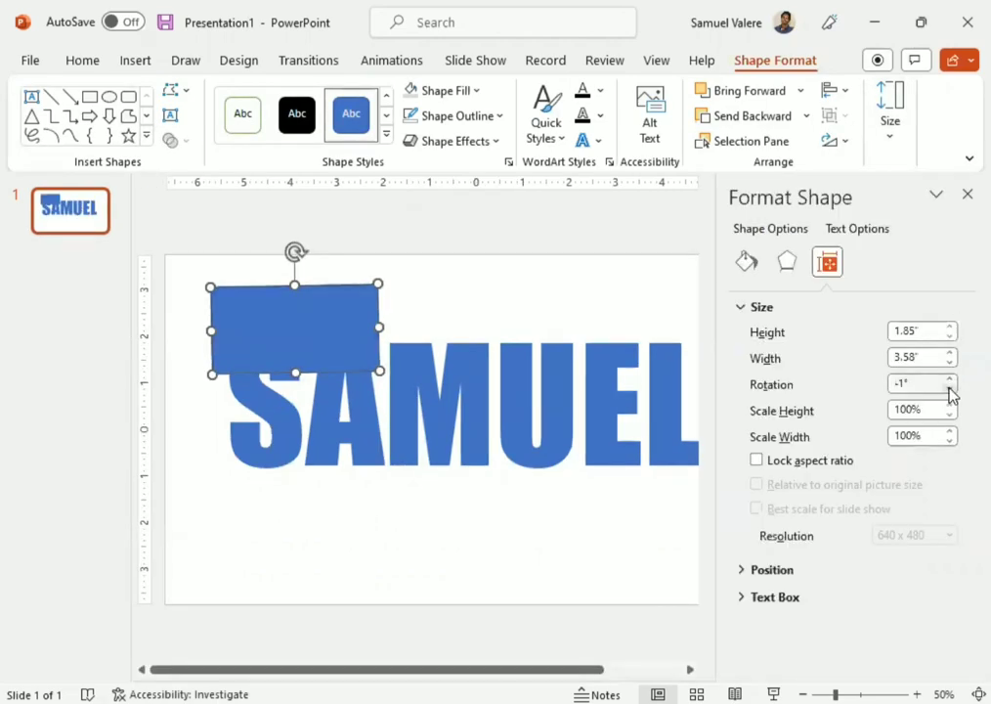
drag(949, 389, 949, 389)
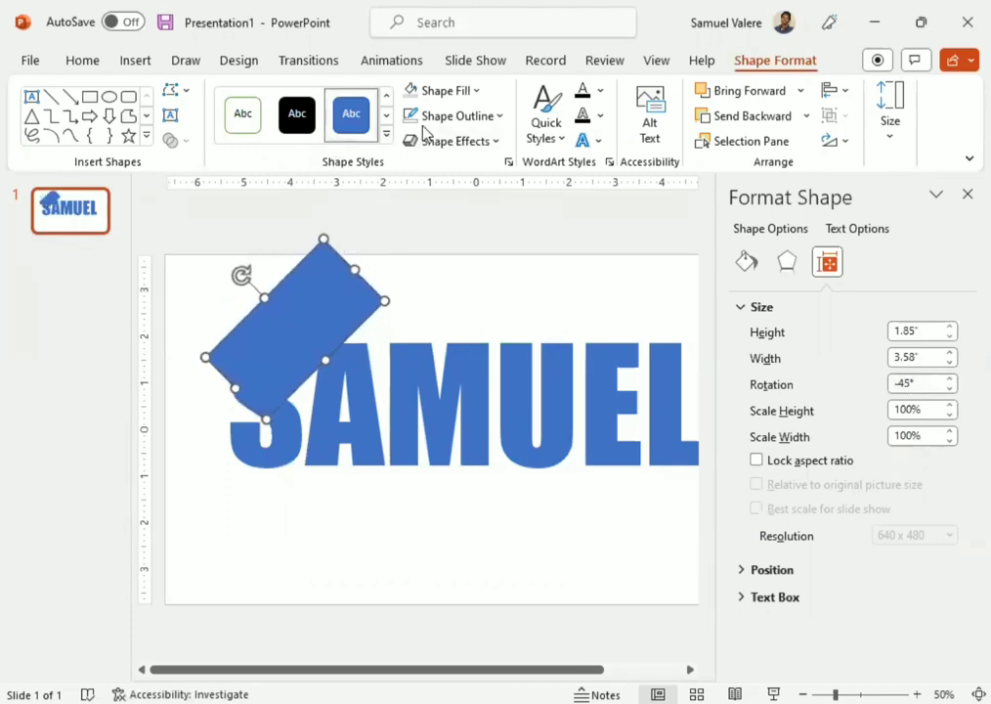
click(964, 197)
mouse_move(411, 337)
mouse_down()
mouse_move(401, 467)
mouse_move(398, 452)
mouse_up()
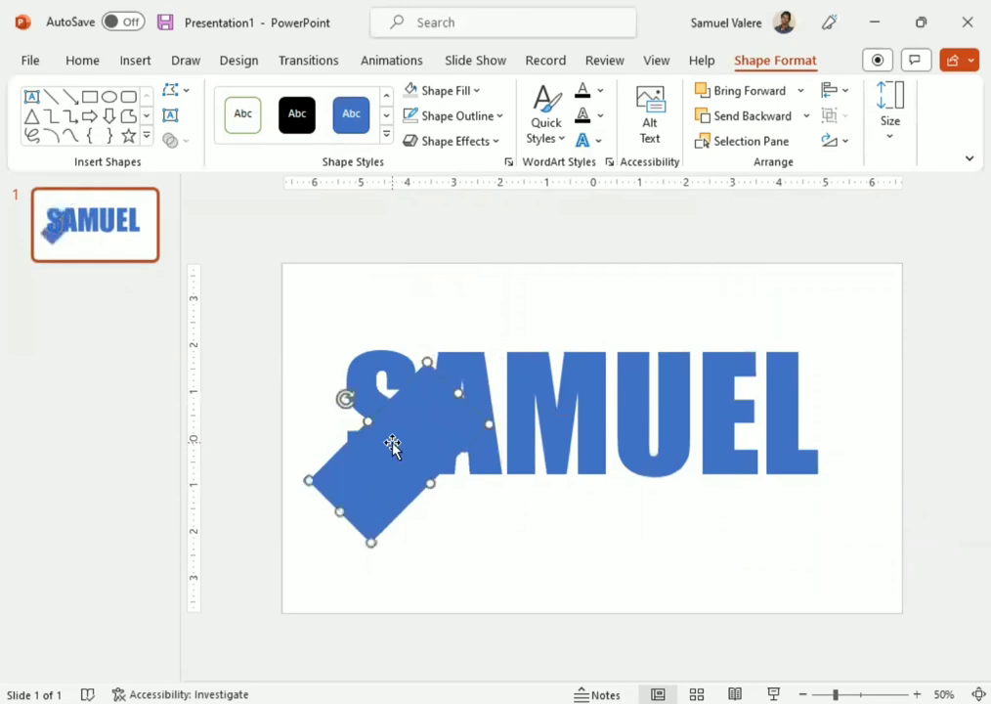
Place a copy of the tilted rectangle over the L.
shift+click(373, 372)
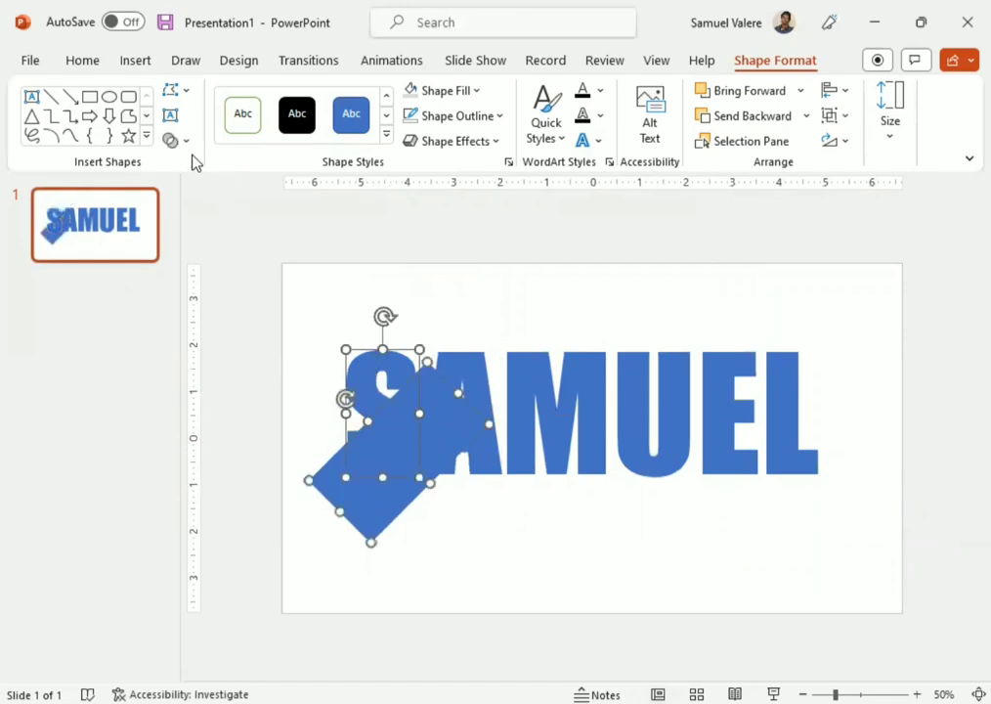
click(486, 587)
click(398, 461)
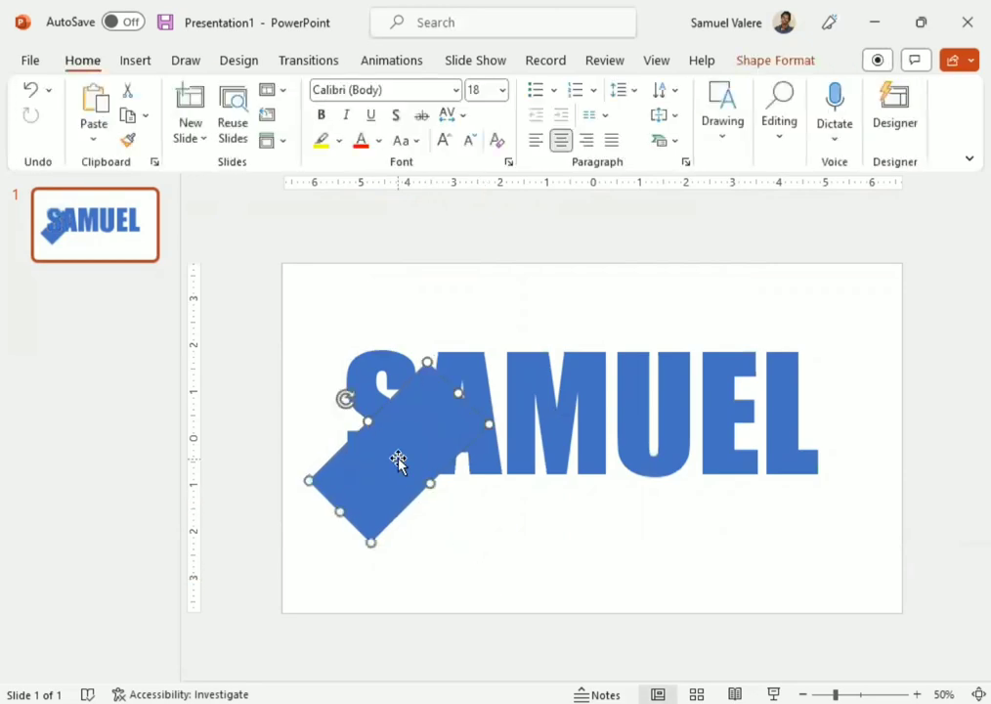
ctrl+drag(398, 471, 818, 457)
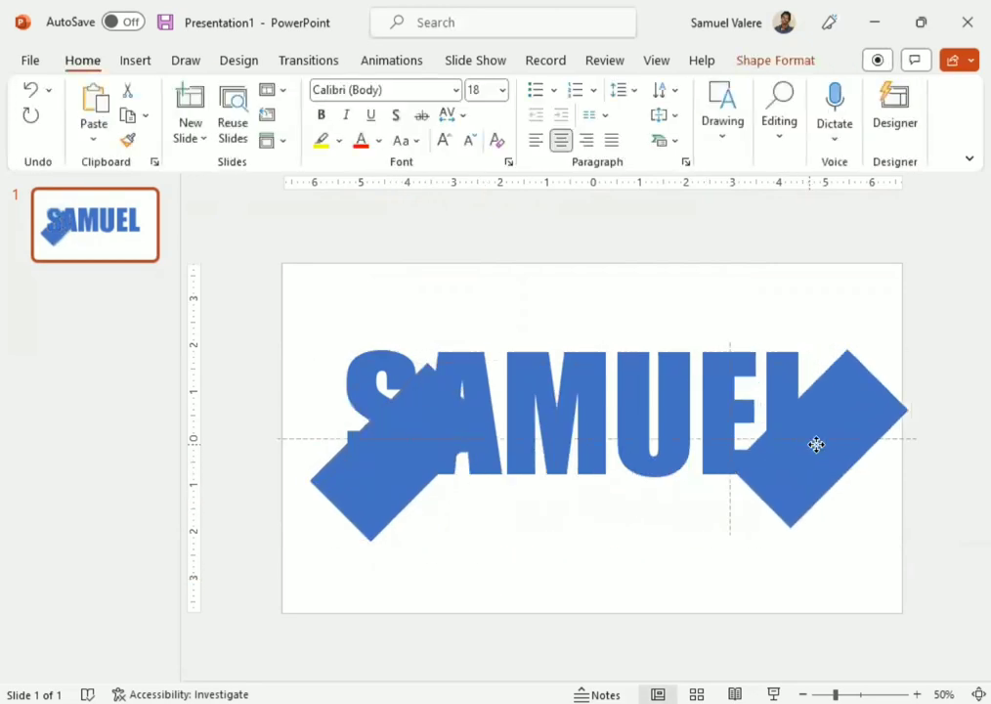
Fragment the S with the left tilted rectangle using Merge Shapes.
click(385, 478)
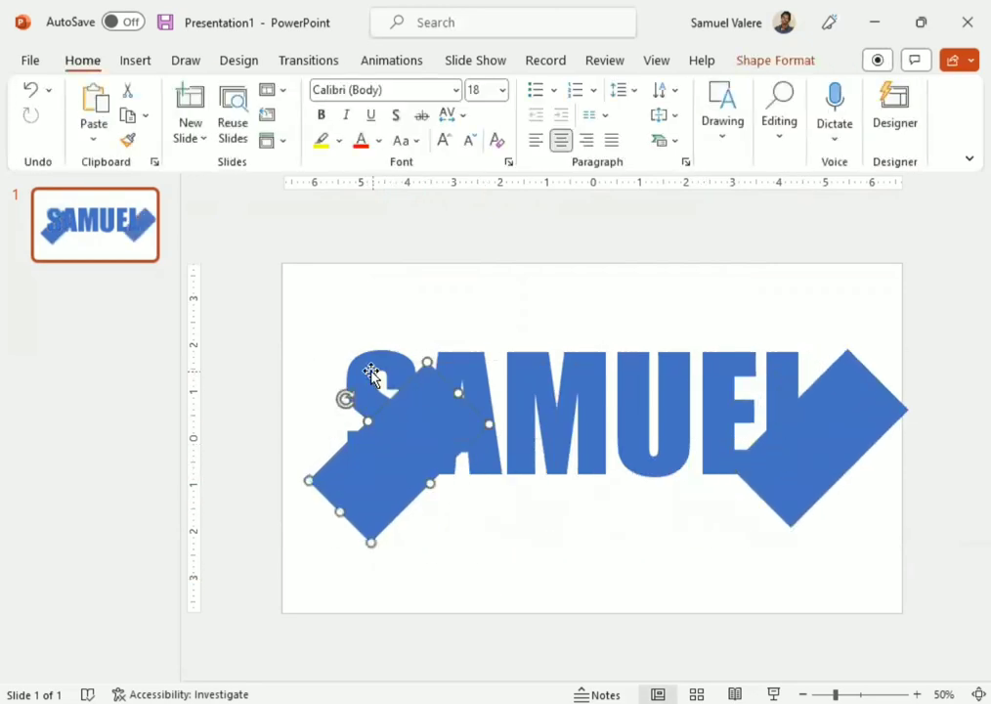
shift+click(370, 372)
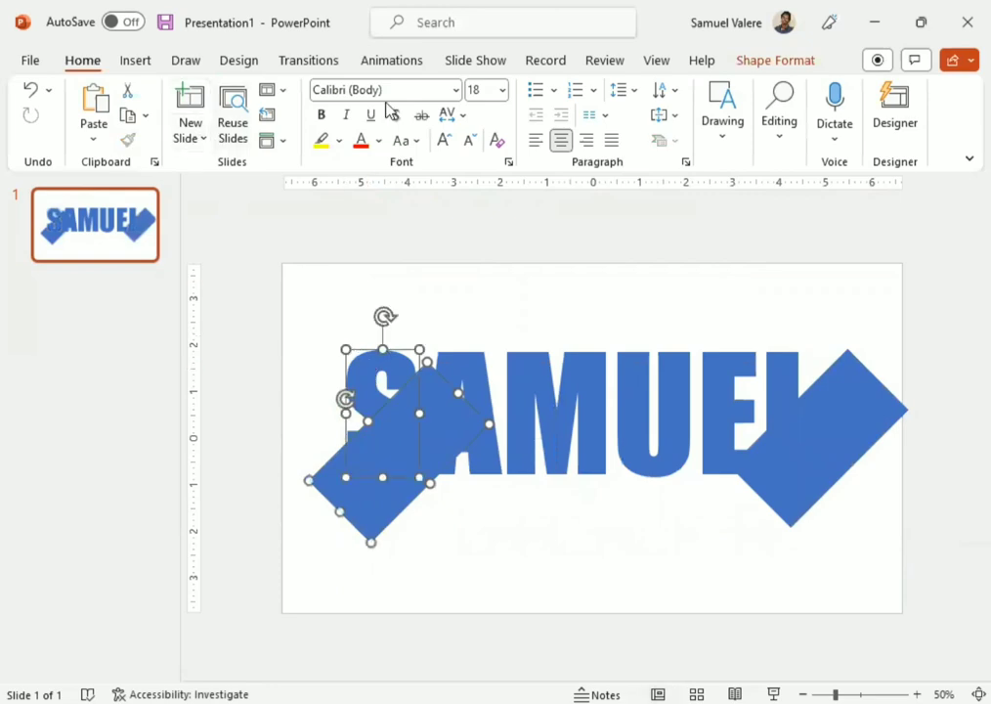
click(772, 62)
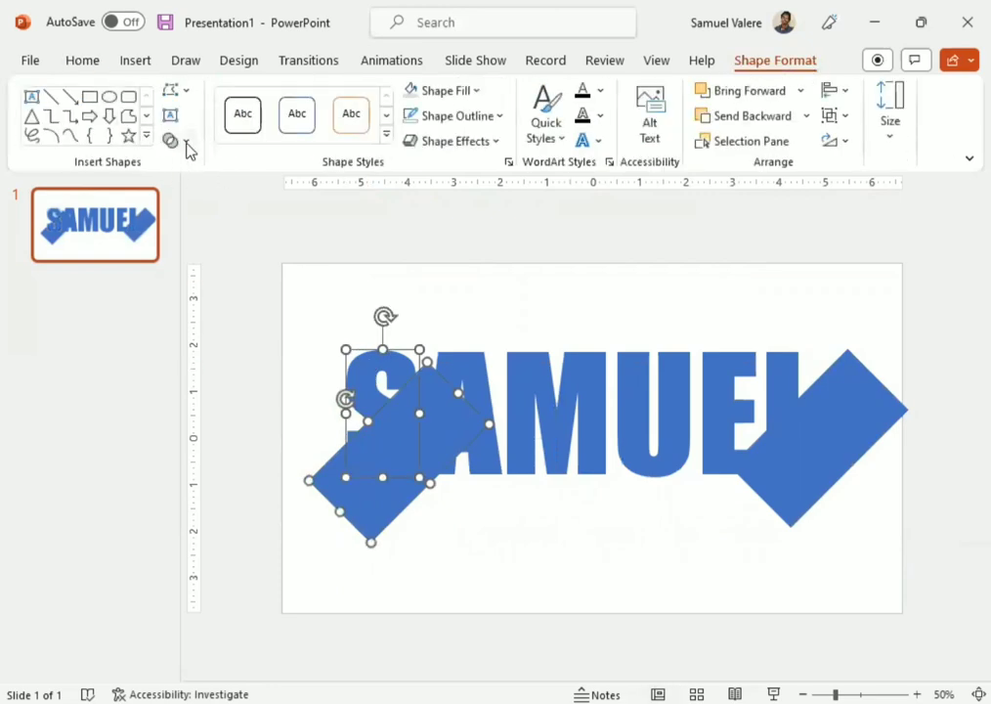
click(185, 142)
click(215, 225)
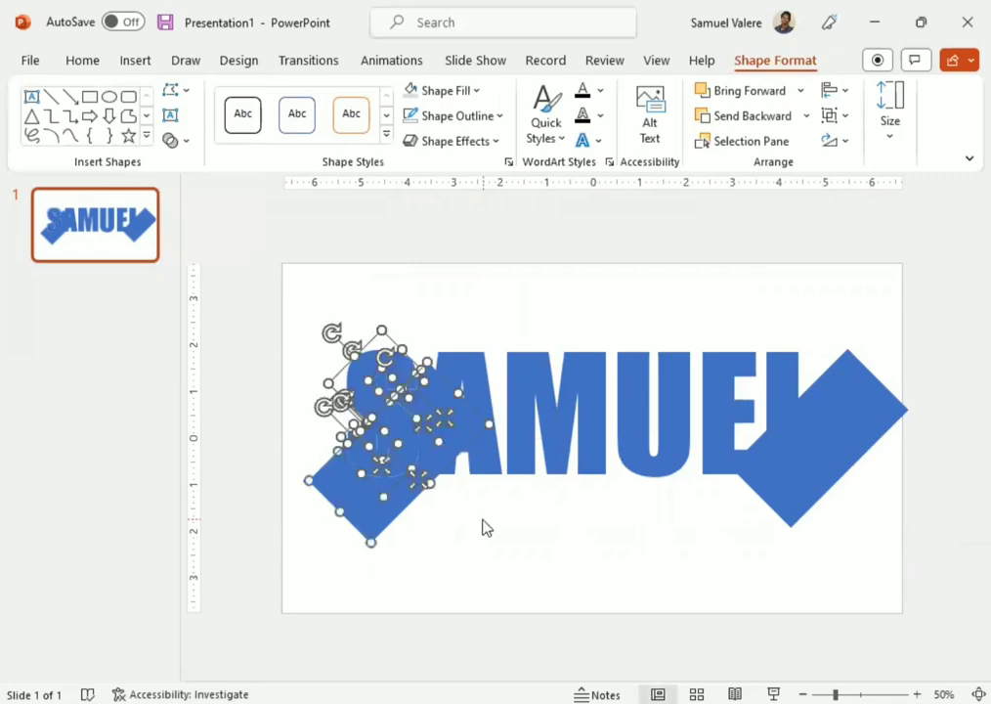
Delete the leftover fragment below the S, keeping the sliced S pieces.
click(448, 538)
click(360, 515)
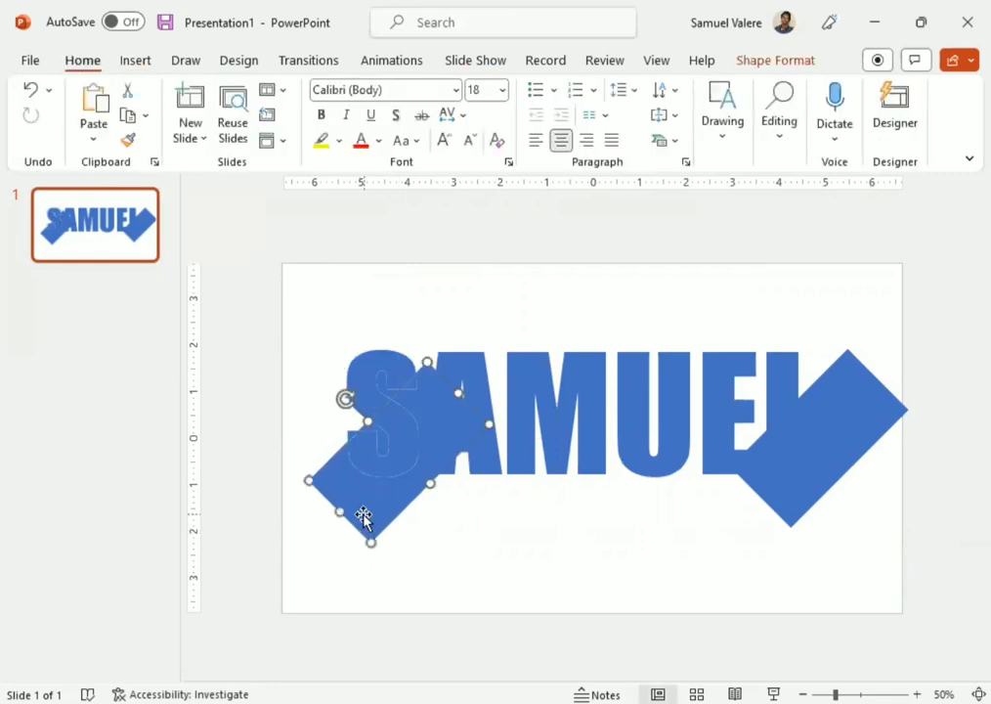
key(Delete)
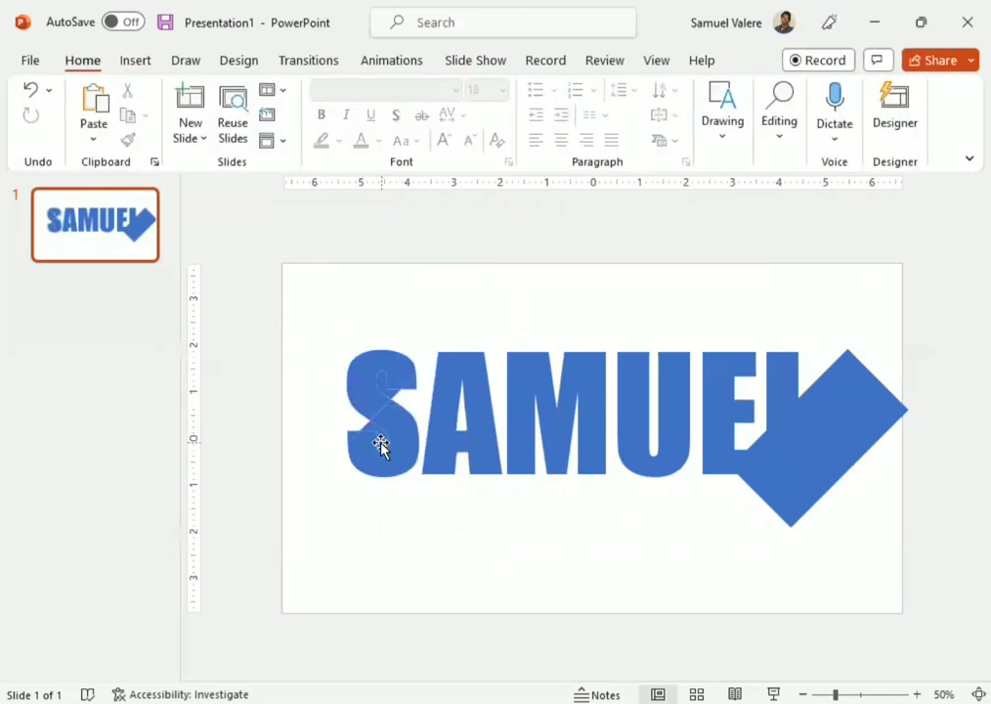
click(380, 445)
shift+click(381, 384)
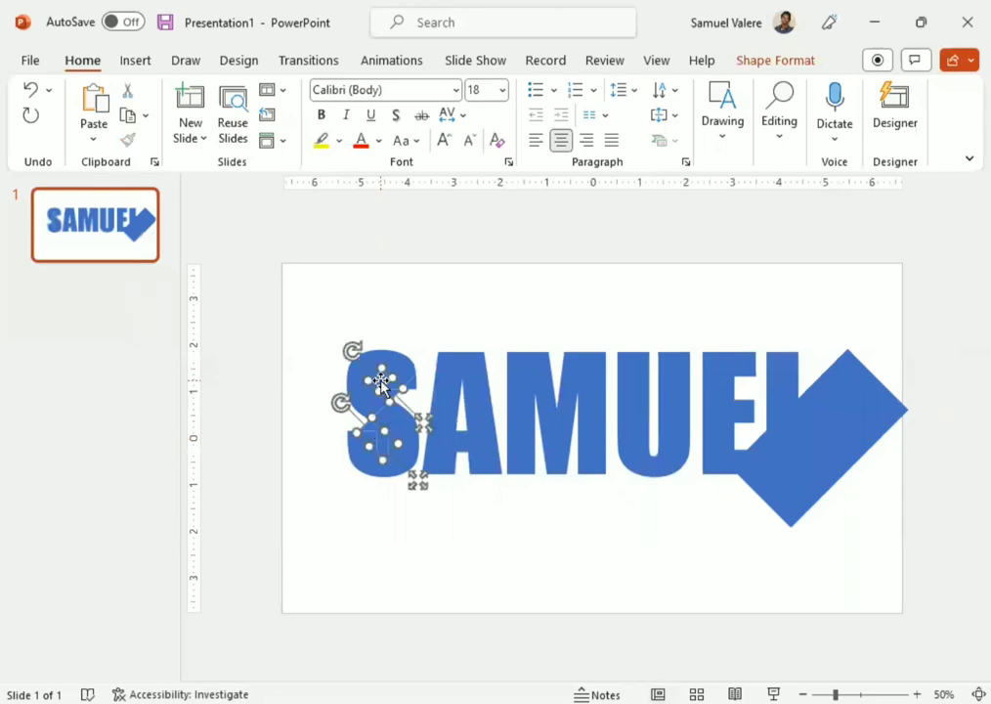
key(Escape)
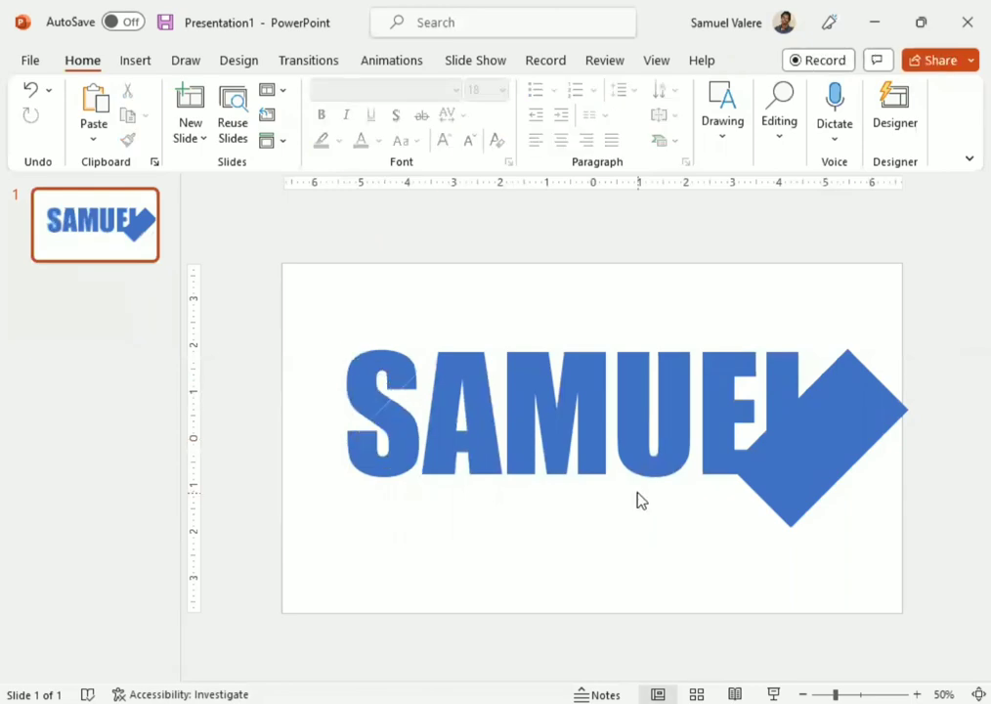
Place a copy of the diamond diagonally across the A.
click(796, 447)
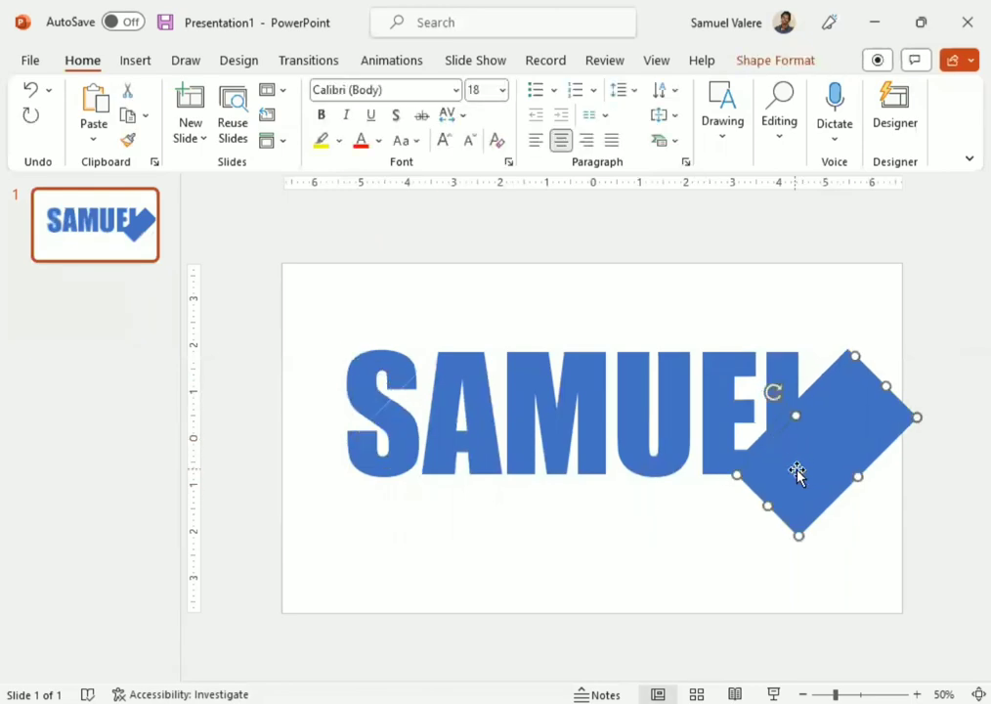
drag(796, 453, 472, 466)
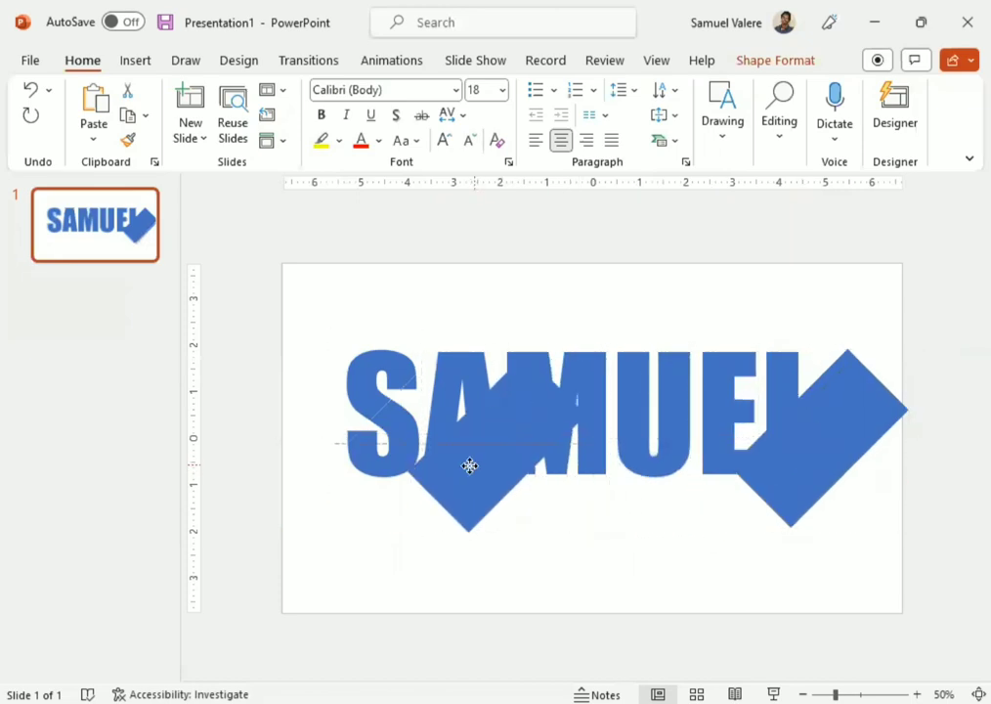
drag(470, 466, 470, 465)
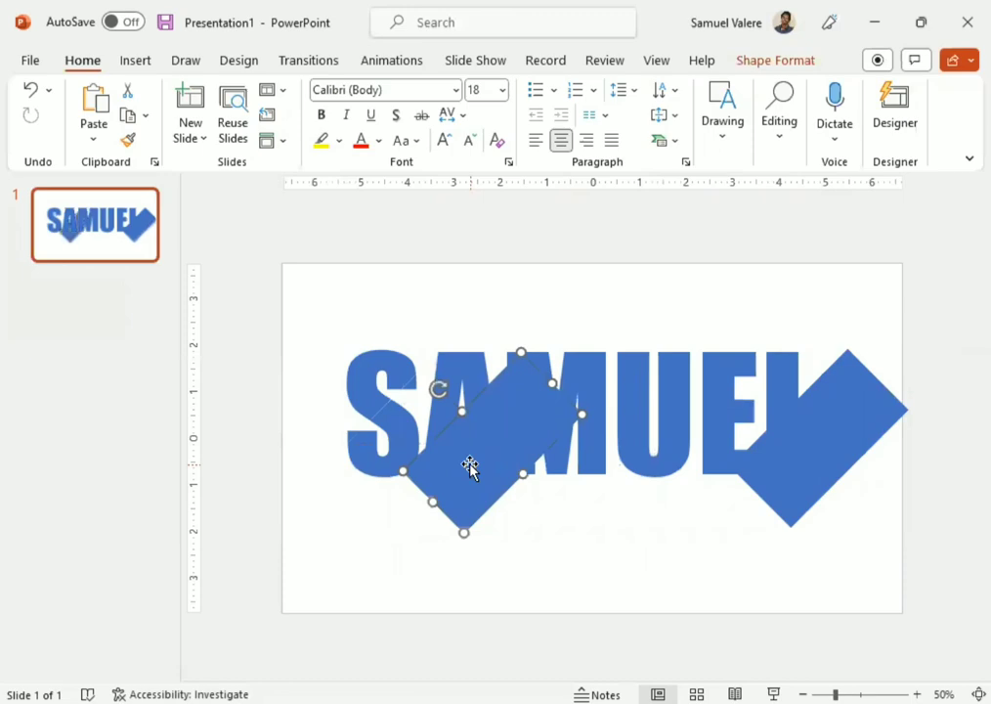
Fragment the A with the diamond copy using Merge Shapes.
shift+click(460, 373)
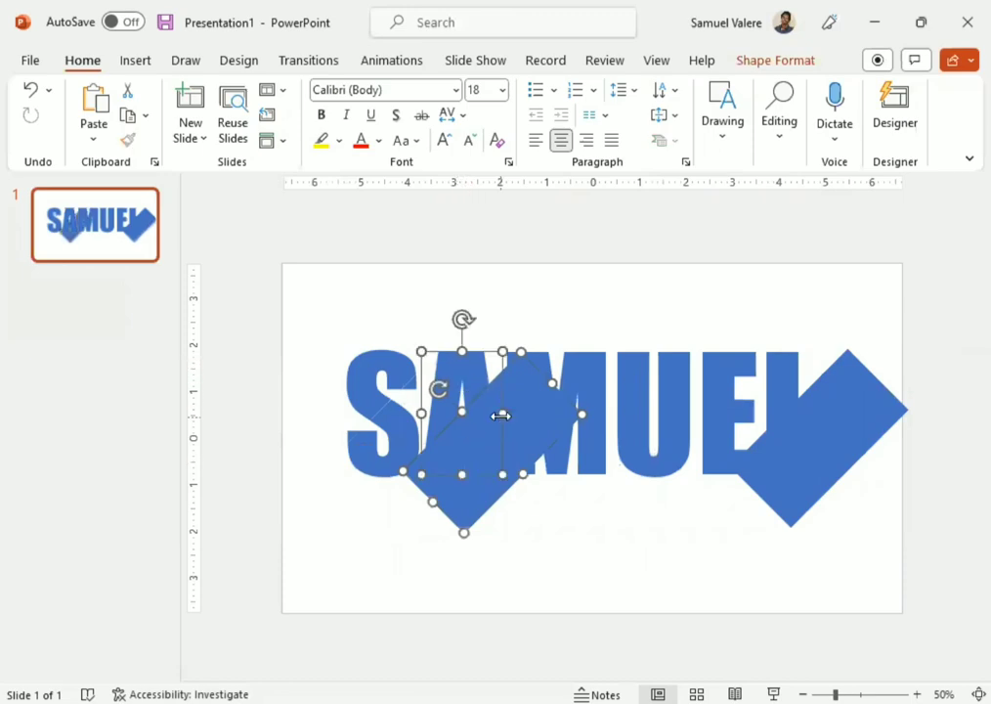
click(771, 65)
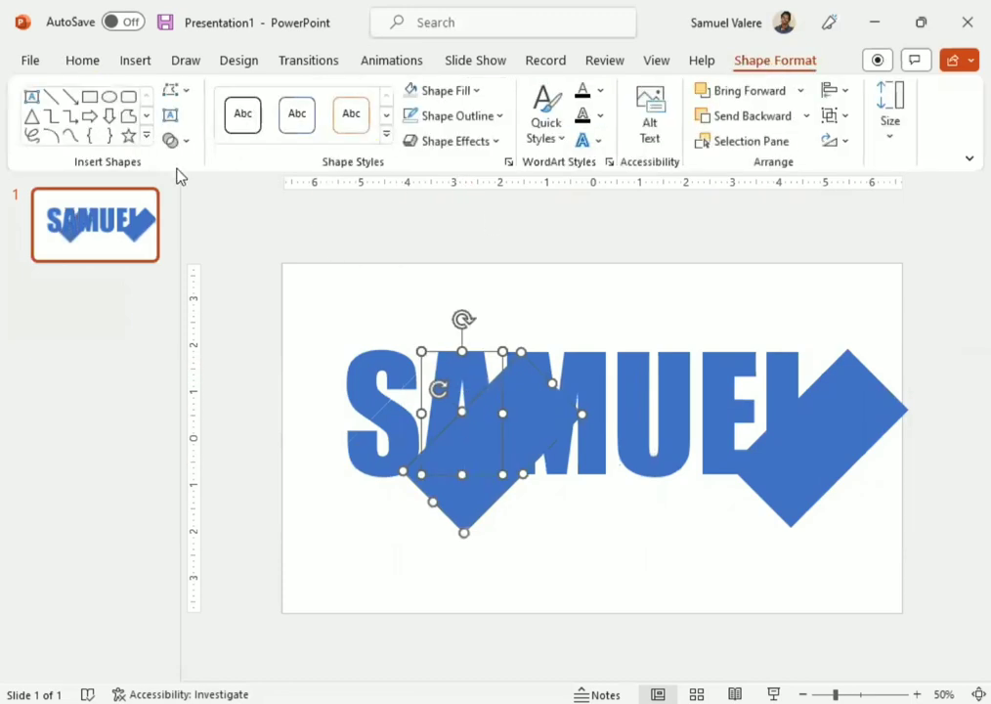
click(184, 140)
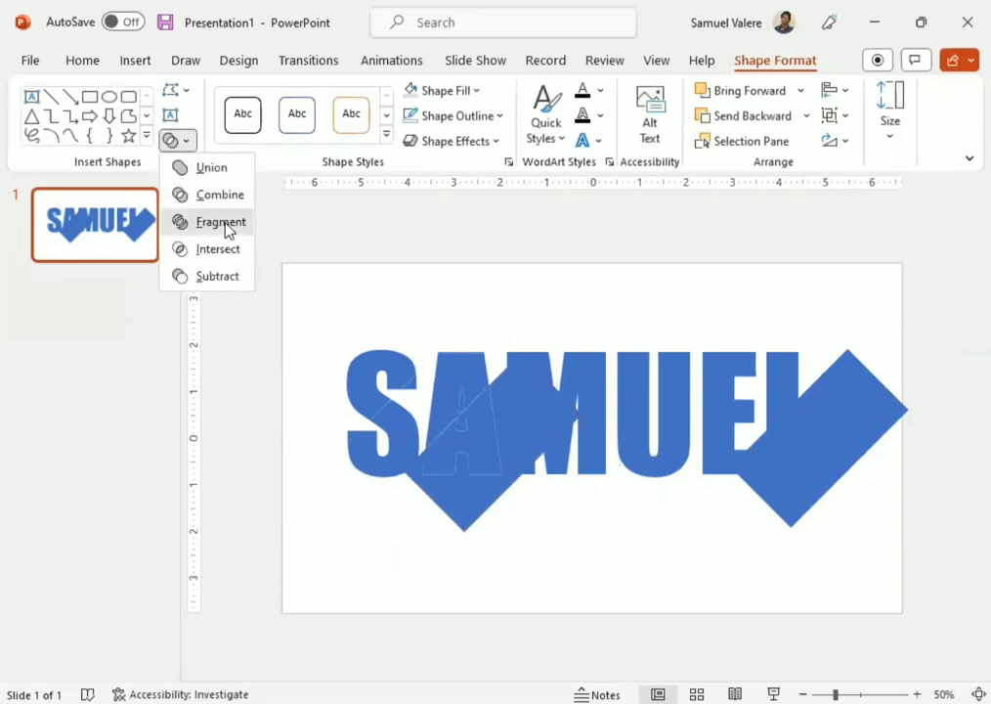
click(220, 222)
Delete the leftover diamond fragment and the piece filling the A's hole.
click(547, 537)
click(468, 505)
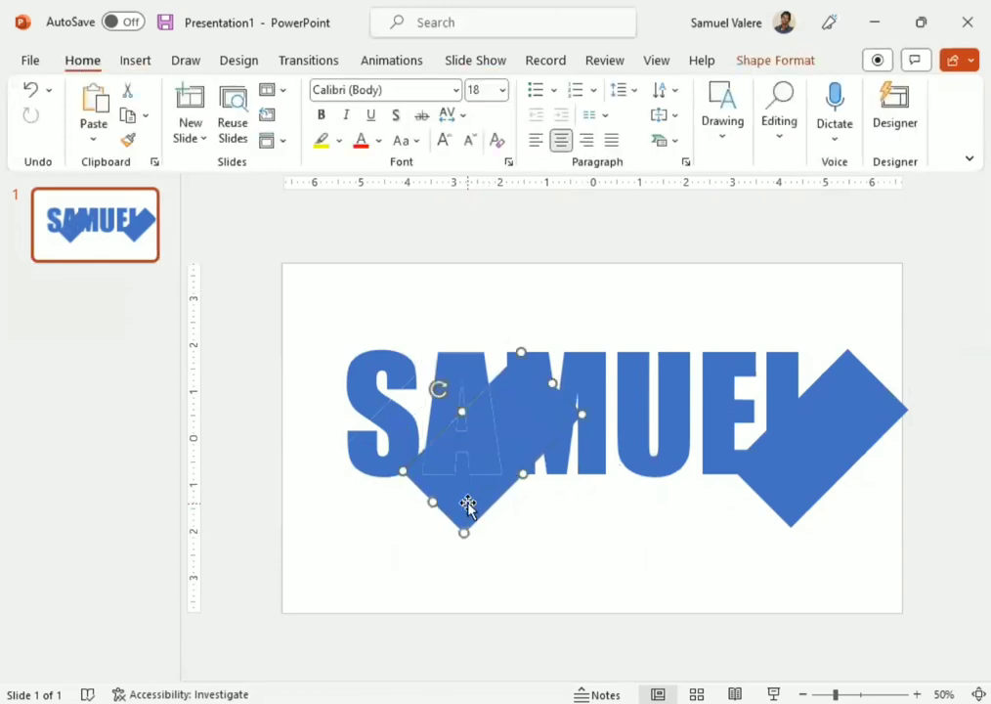
key(Delete)
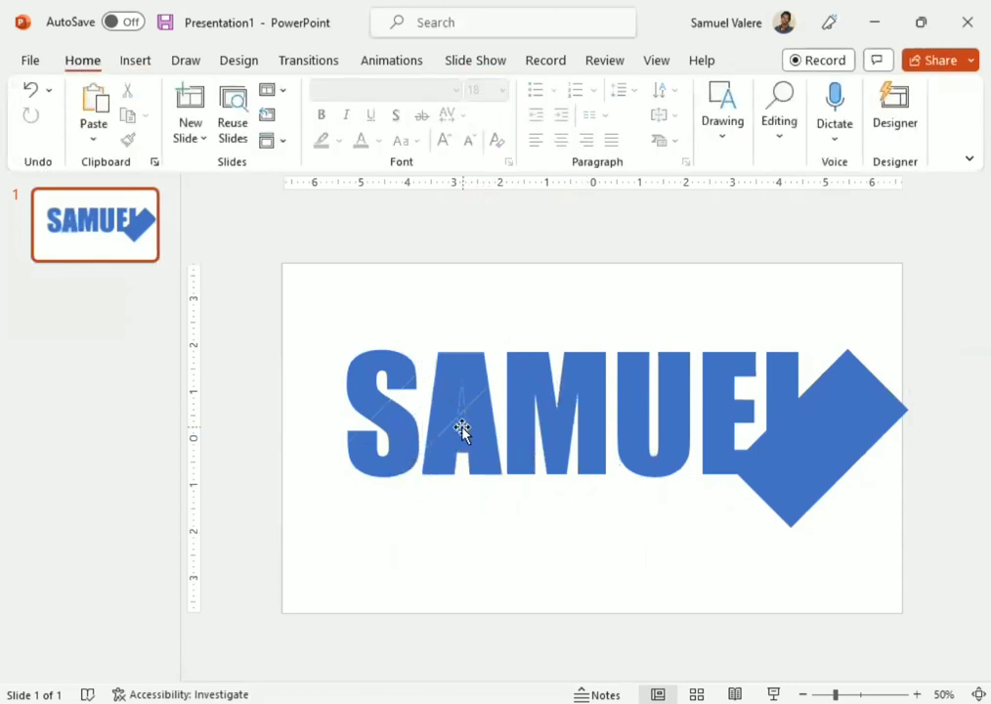
click(462, 429)
key(Delete)
Remove the last small fragment remaining inside the A.
click(460, 406)
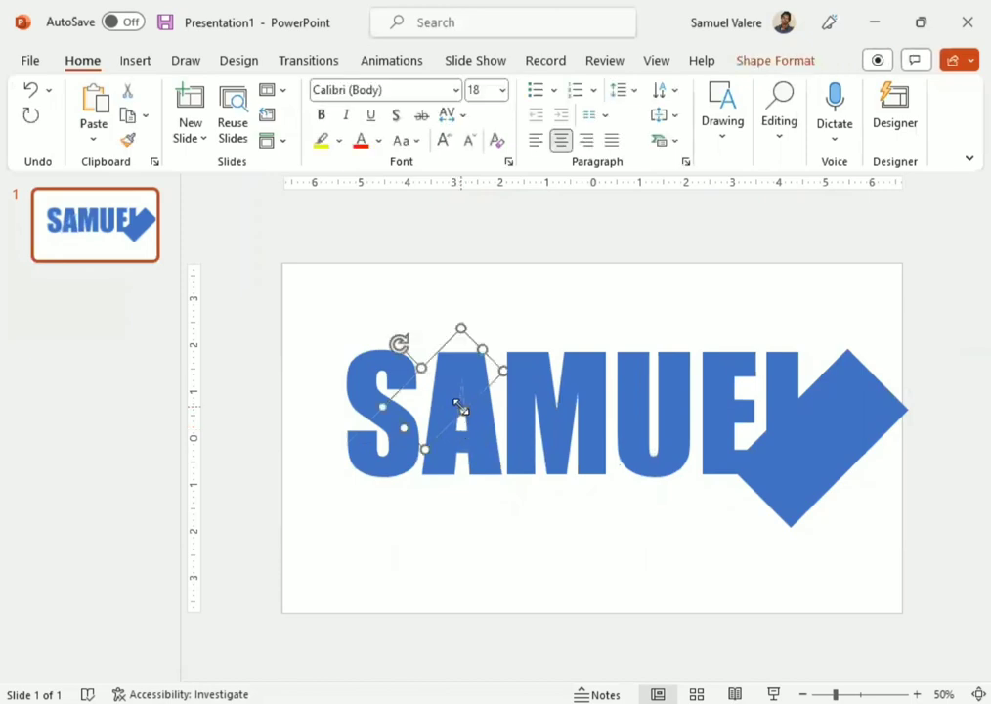
click(460, 407)
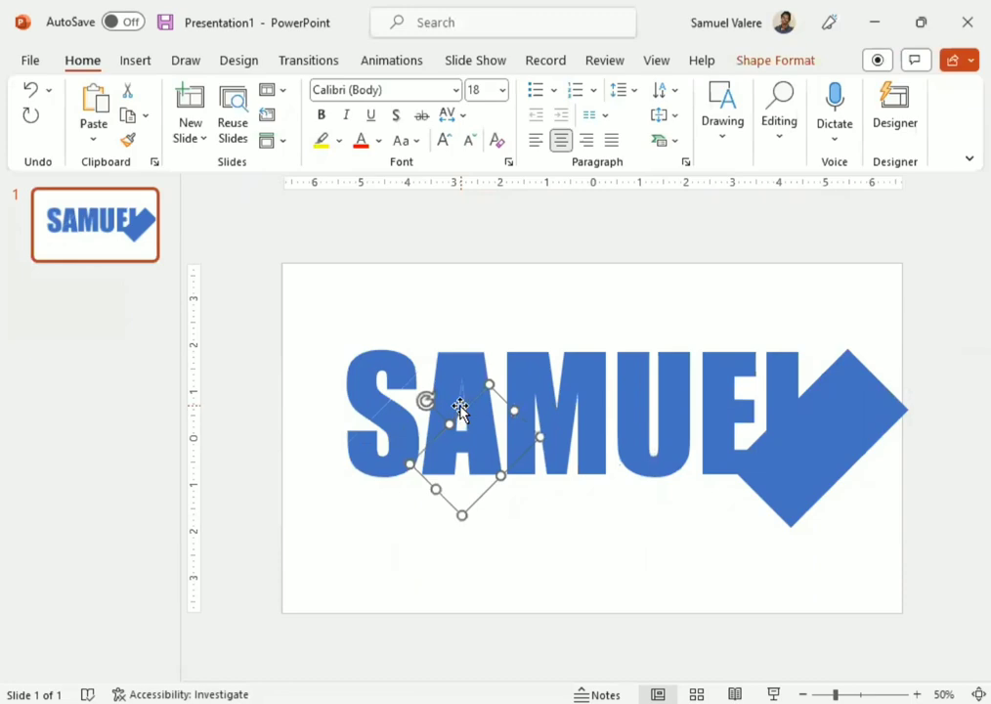
click(459, 405)
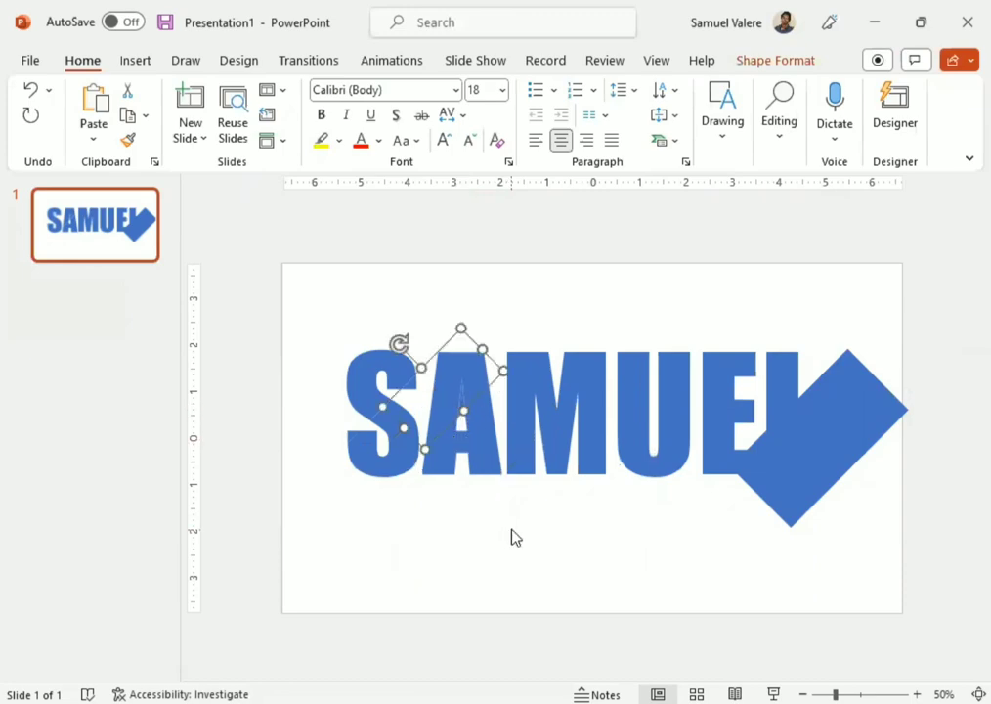
scroll(511, 535, up, 2)
click(498, 554)
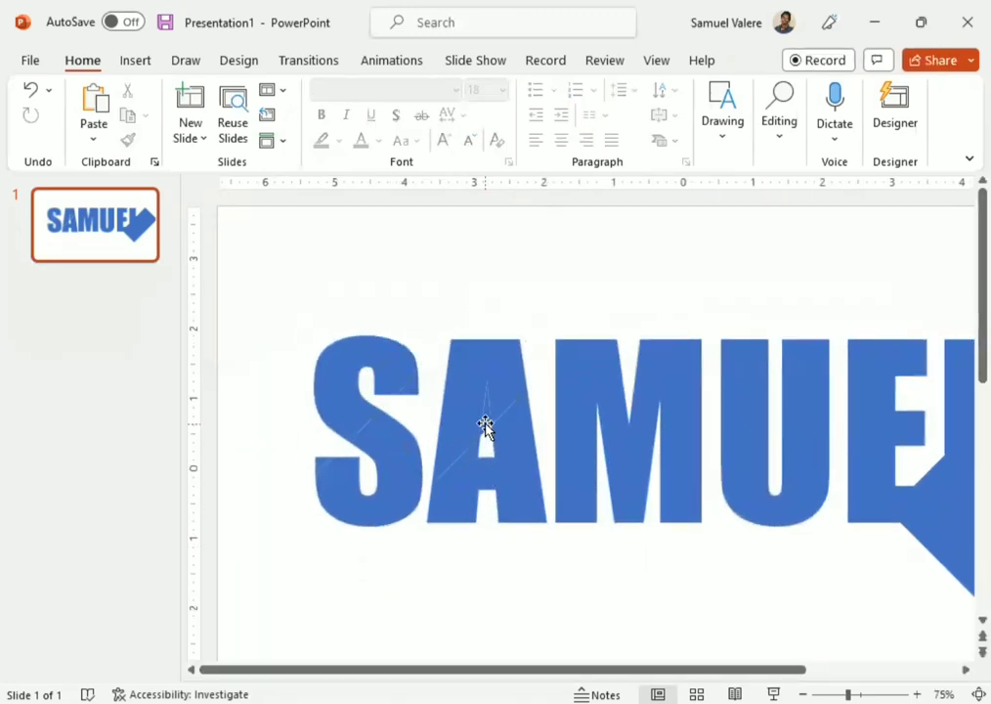
click(486, 423)
key(Delete)
scroll(538, 436, down, 2)
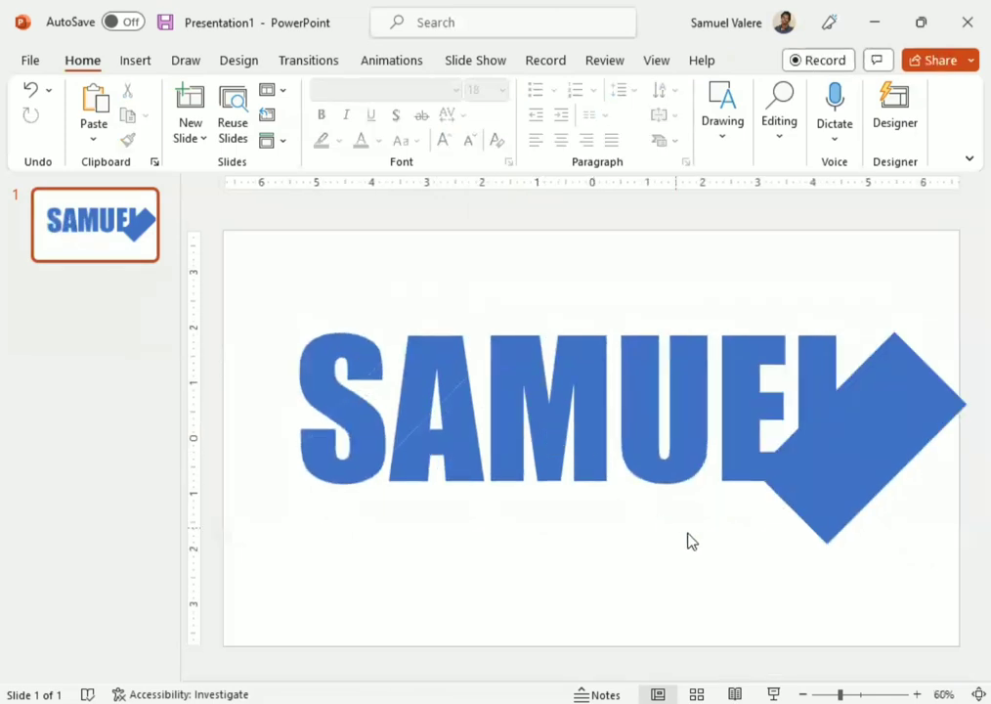
Place a copy of the diamond over the M, aligned with the letter tops.
click(881, 467)
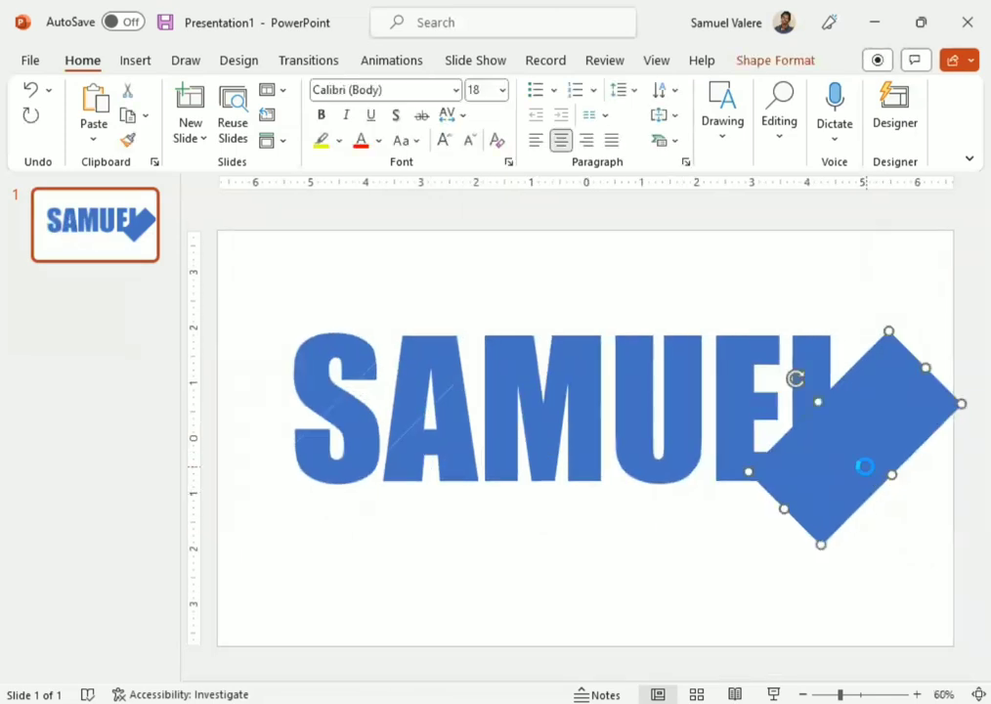
key(ctrl+f)
click(643, 305)
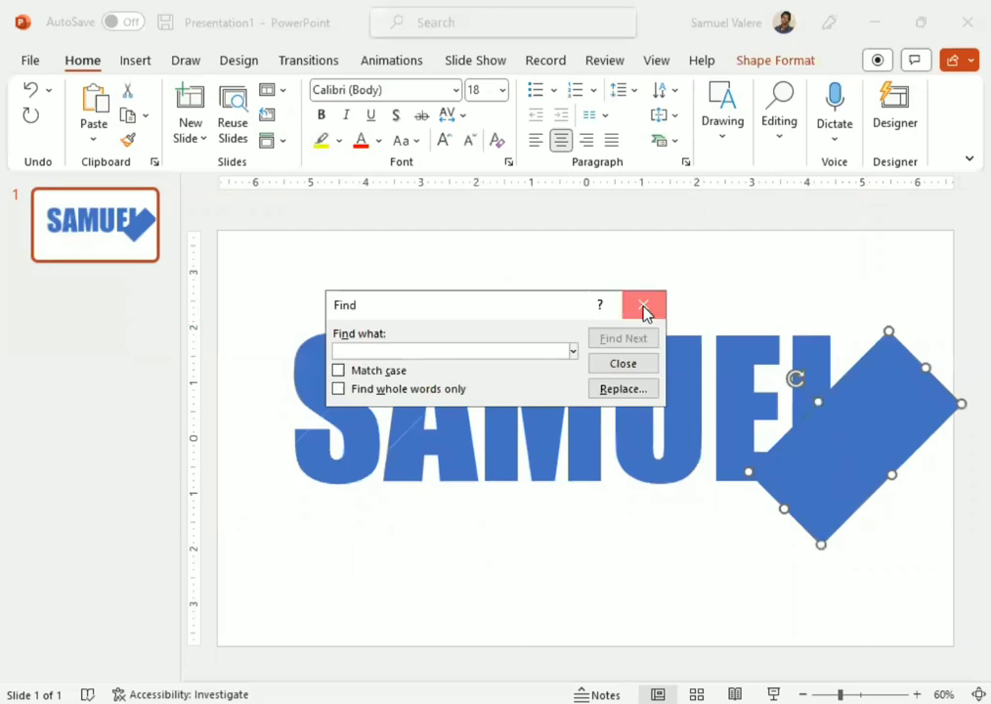
drag(829, 476, 551, 462)
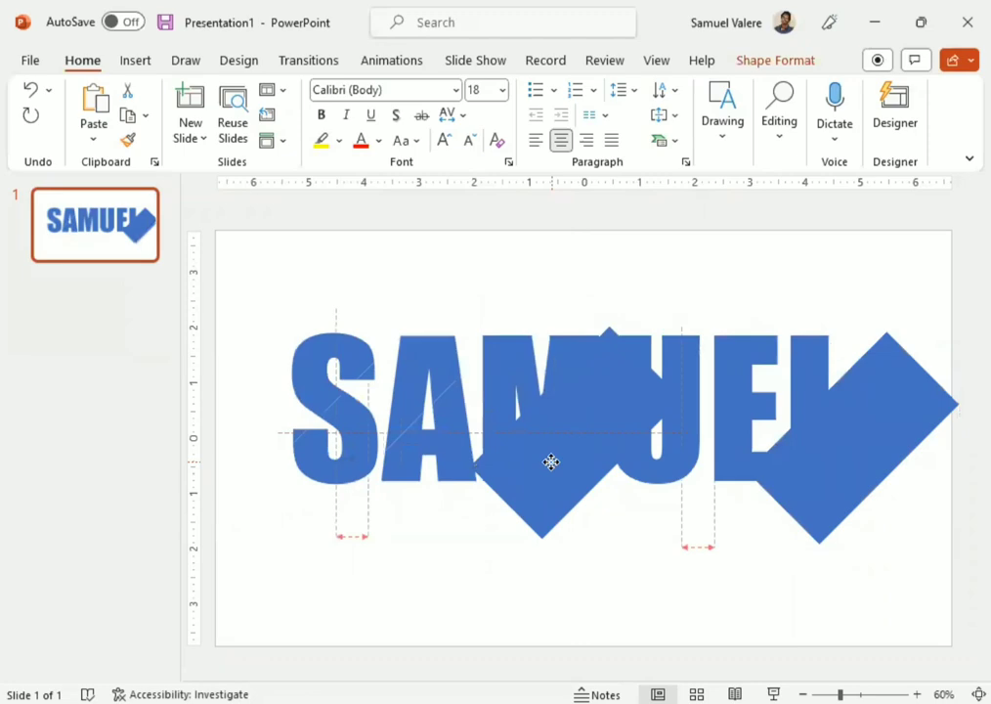
drag(552, 462, 551, 466)
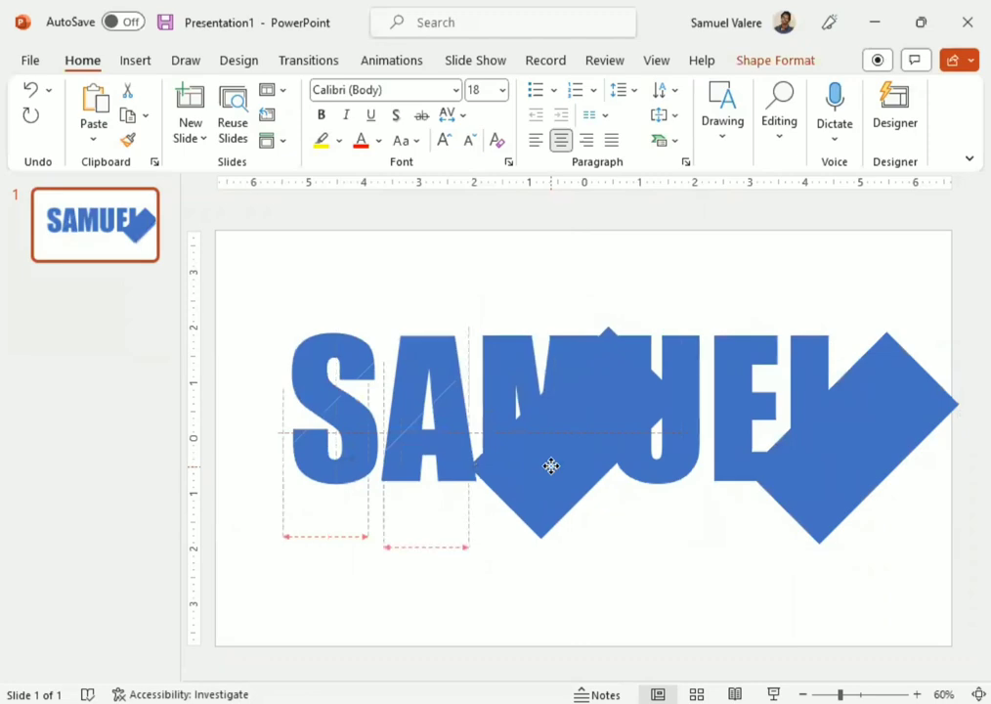
drag(551, 466, 549, 471)
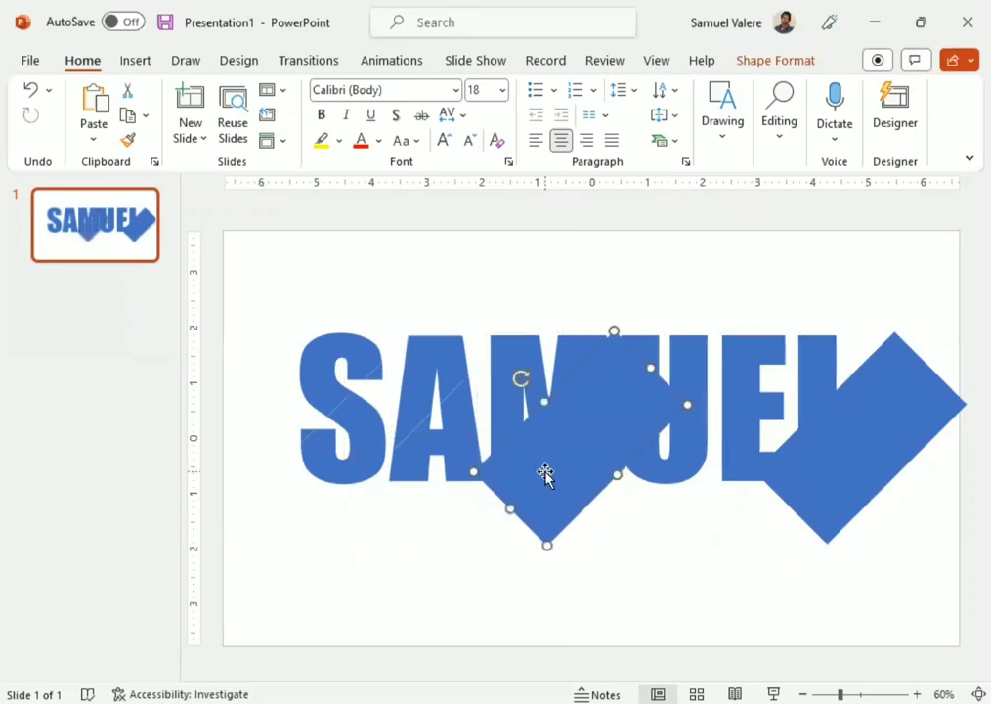
Fragment the M with the diamond copy and delete the piece left below it.
shift+click(523, 364)
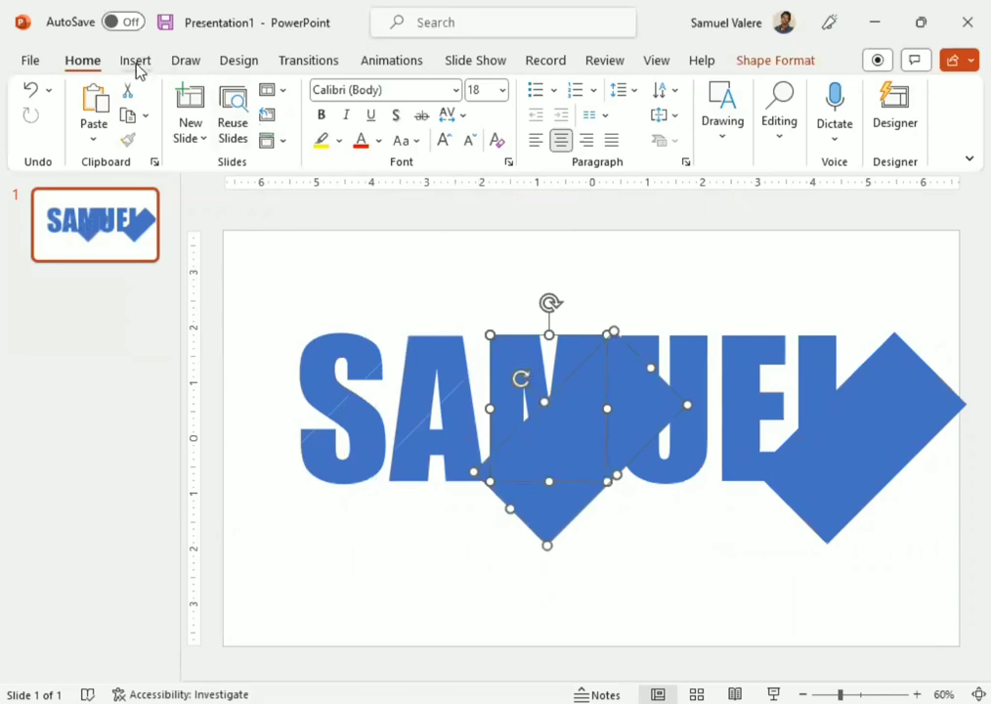
click(761, 62)
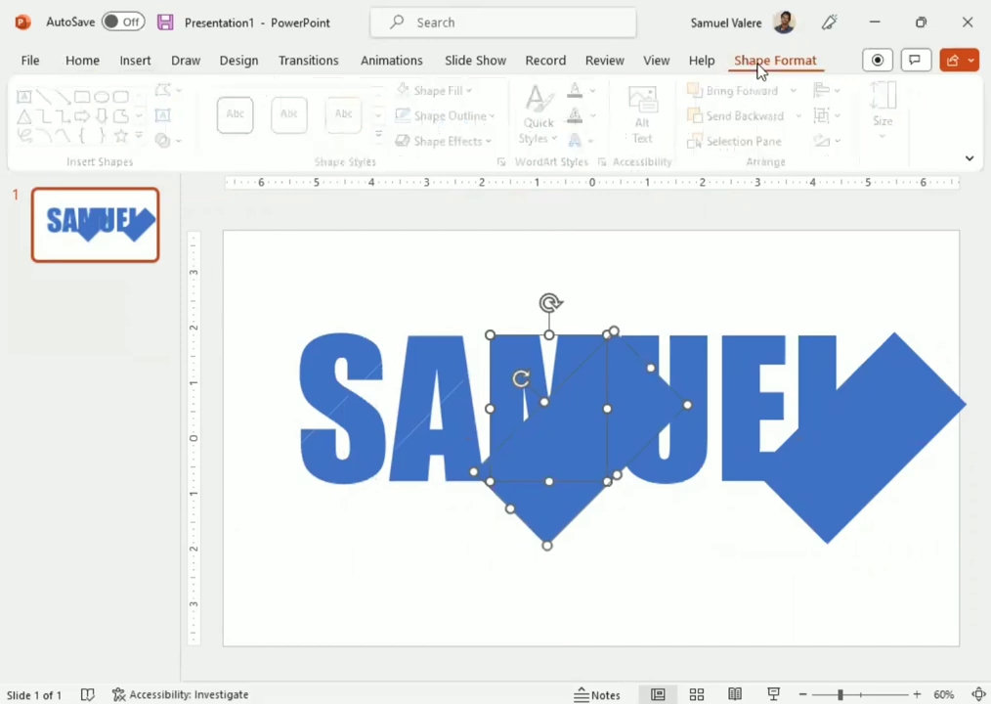
click(185, 140)
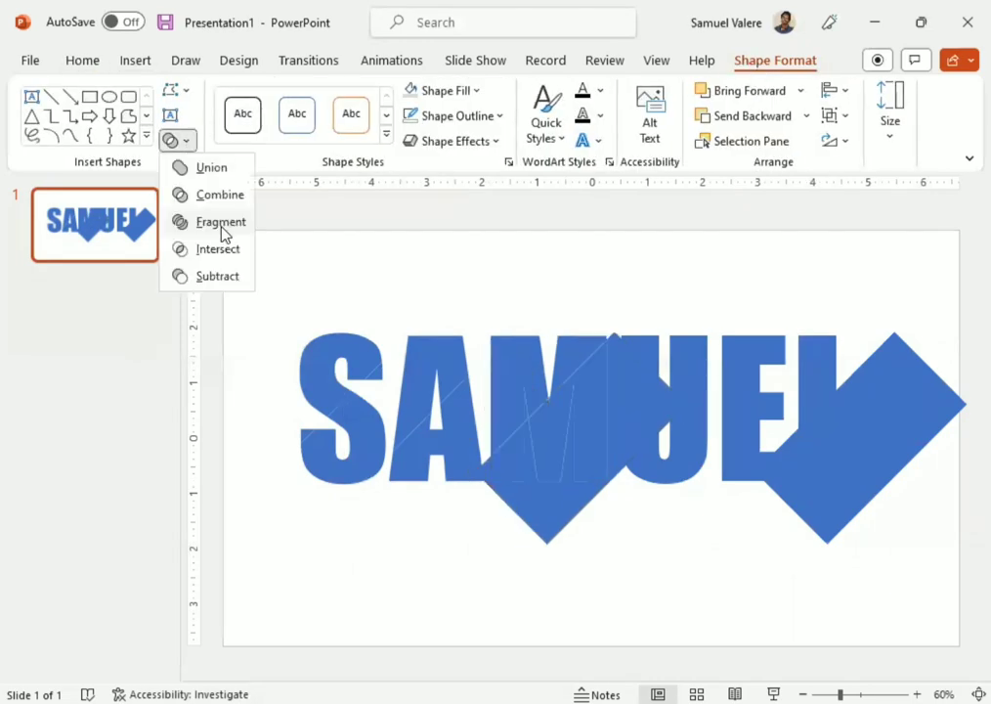
click(221, 222)
click(655, 536)
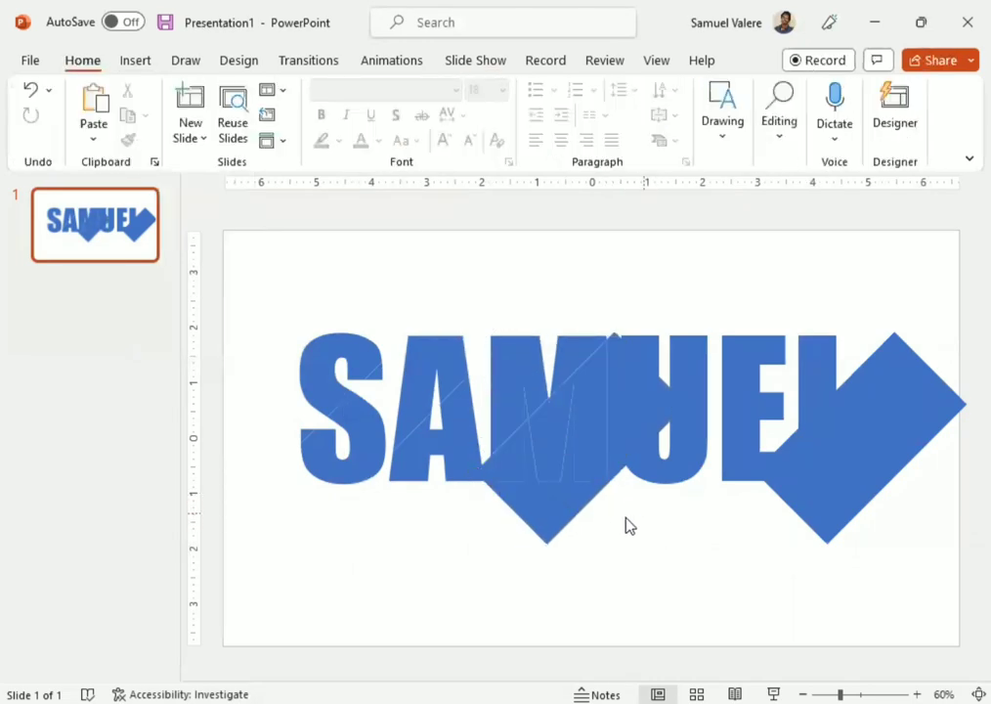
click(545, 525)
key(Delete)
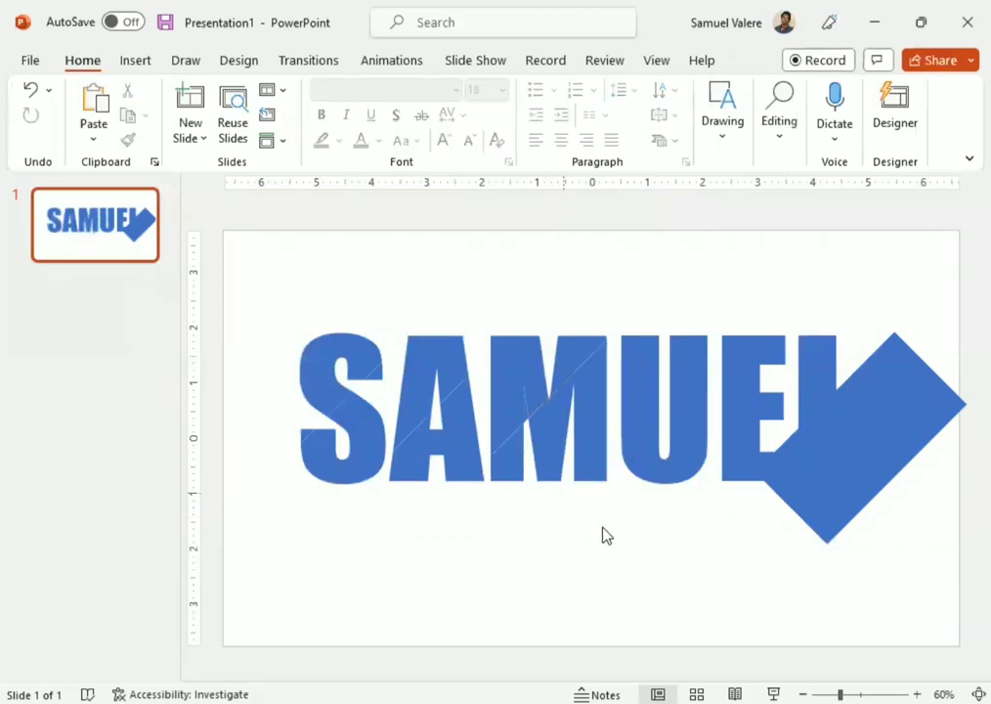
Zoom in and remove the two thin leftover slivers from the M's middle notch.
ctrl+scroll(608, 572, up, 2)
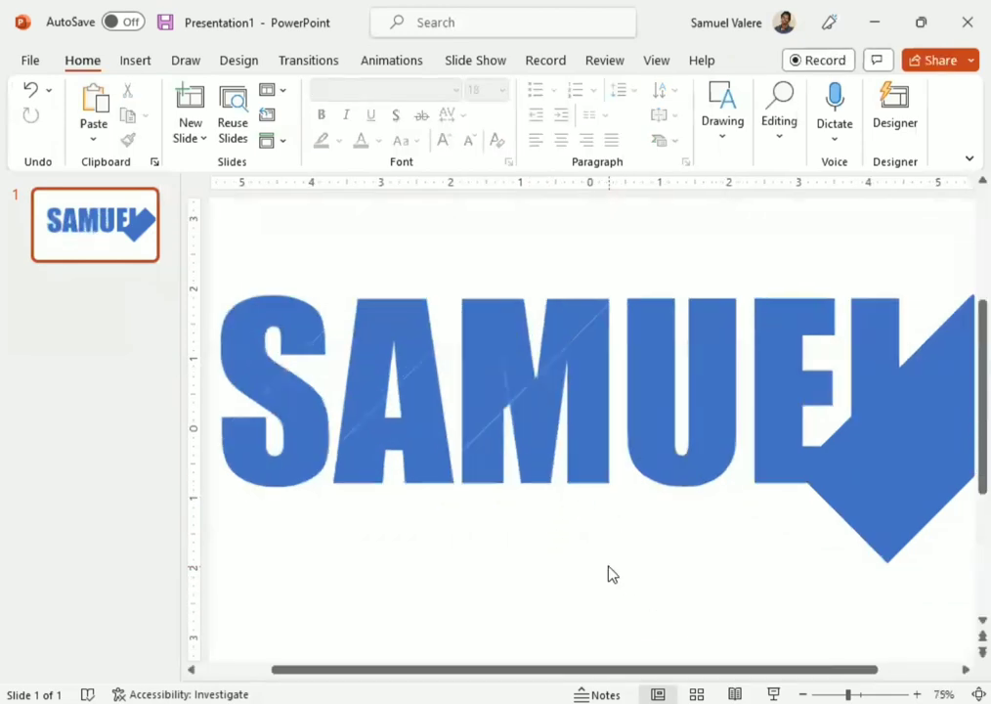
ctrl+scroll(608, 572, up, 4)
ctrl+scroll(611, 574, up, 2)
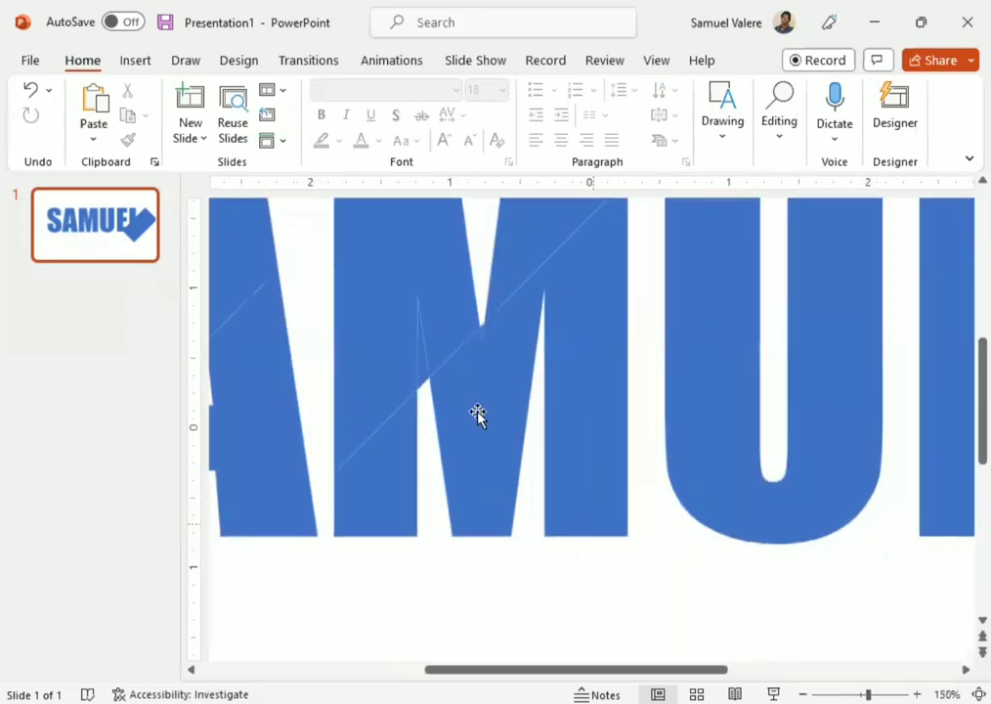
click(422, 377)
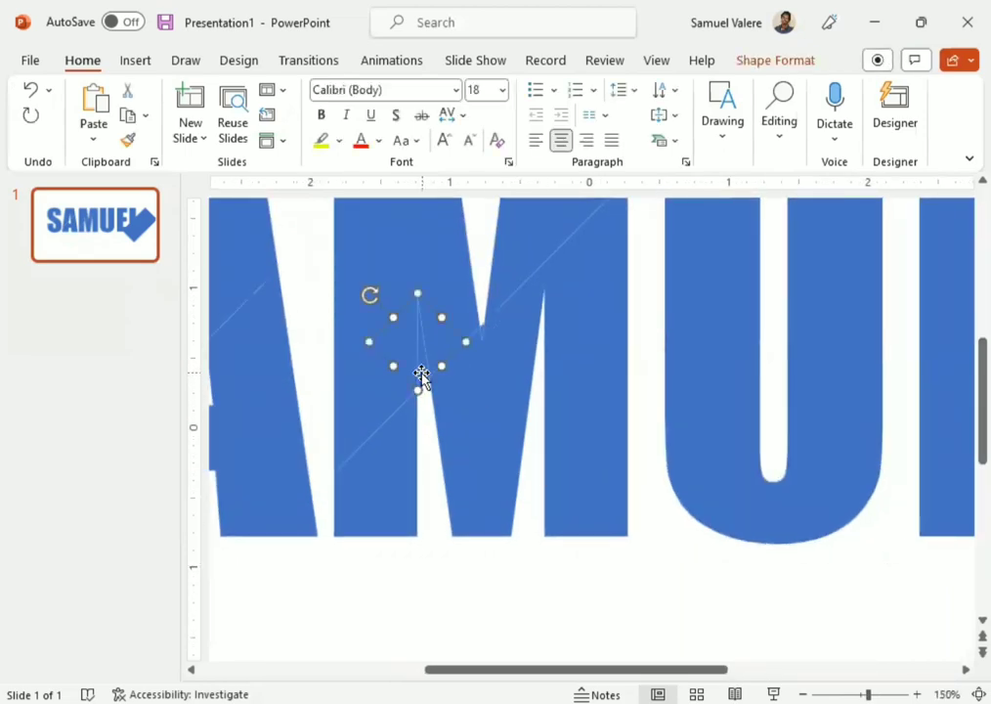
key(Escape)
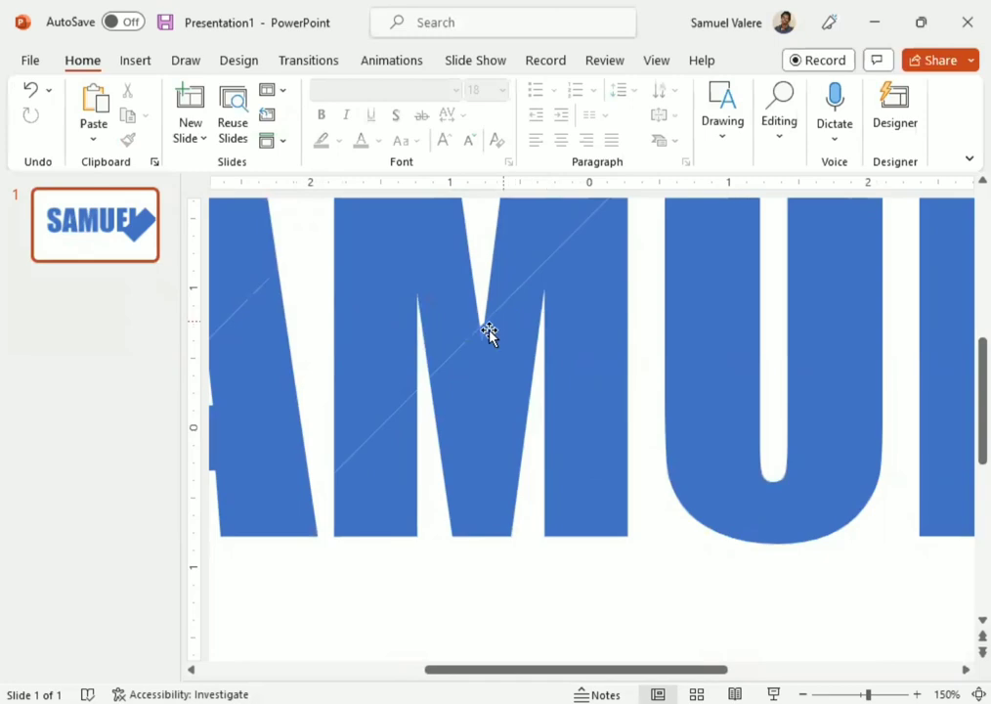
click(482, 336)
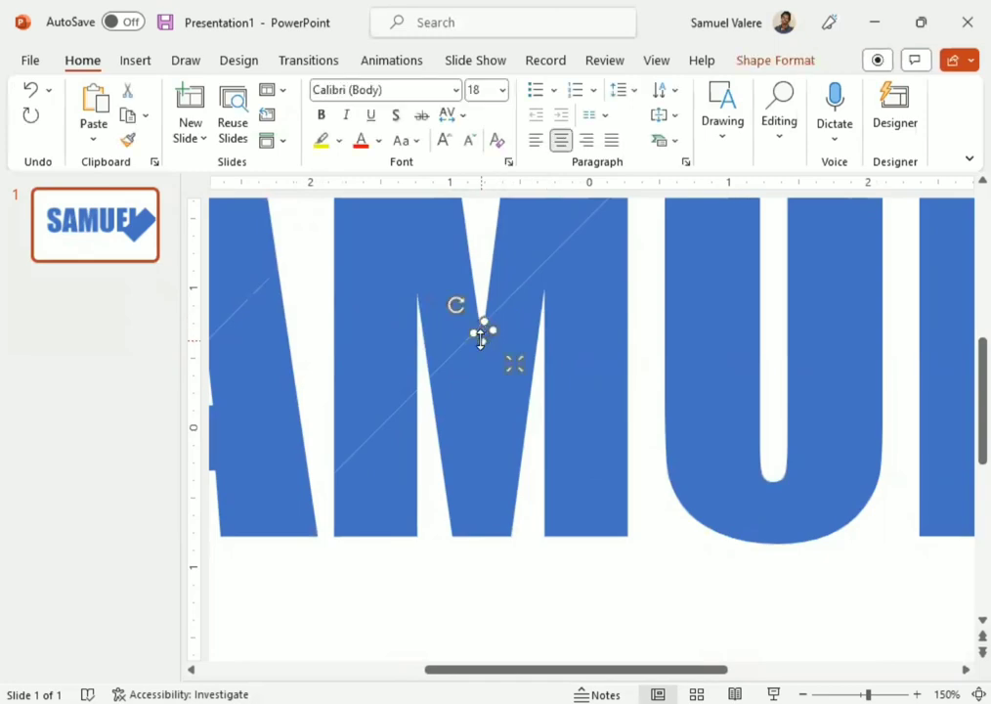
key(Escape)
ctrl+scroll(507, 365, down, 4)
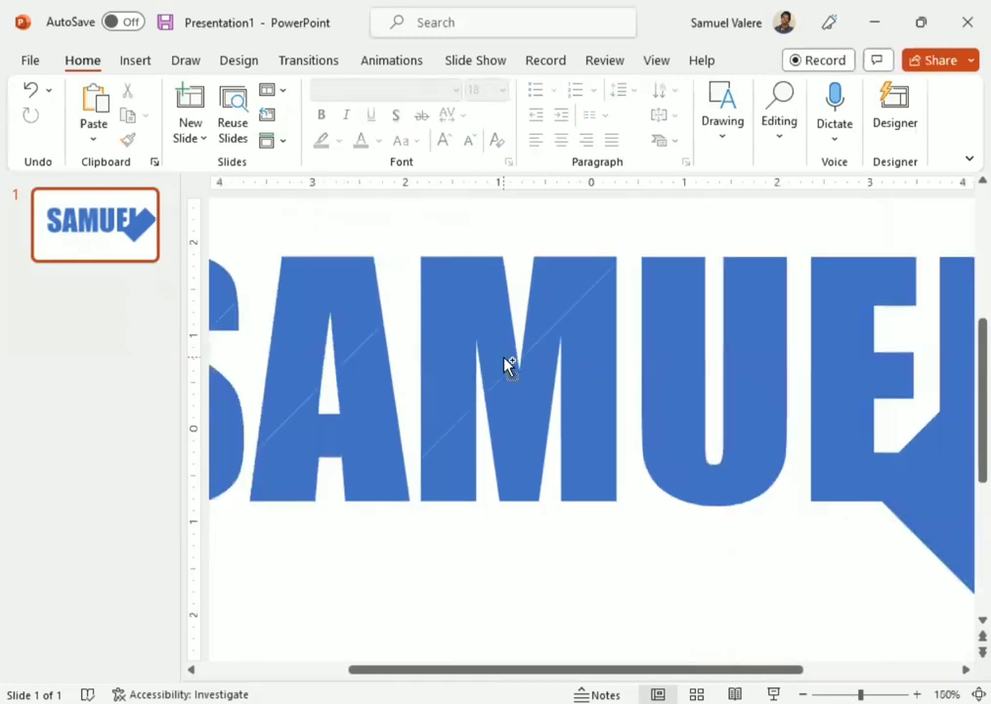
ctrl+scroll(507, 366, down, 4)
Place a diamond copy diagonally over the U and fragment the two shapes.
click(907, 441)
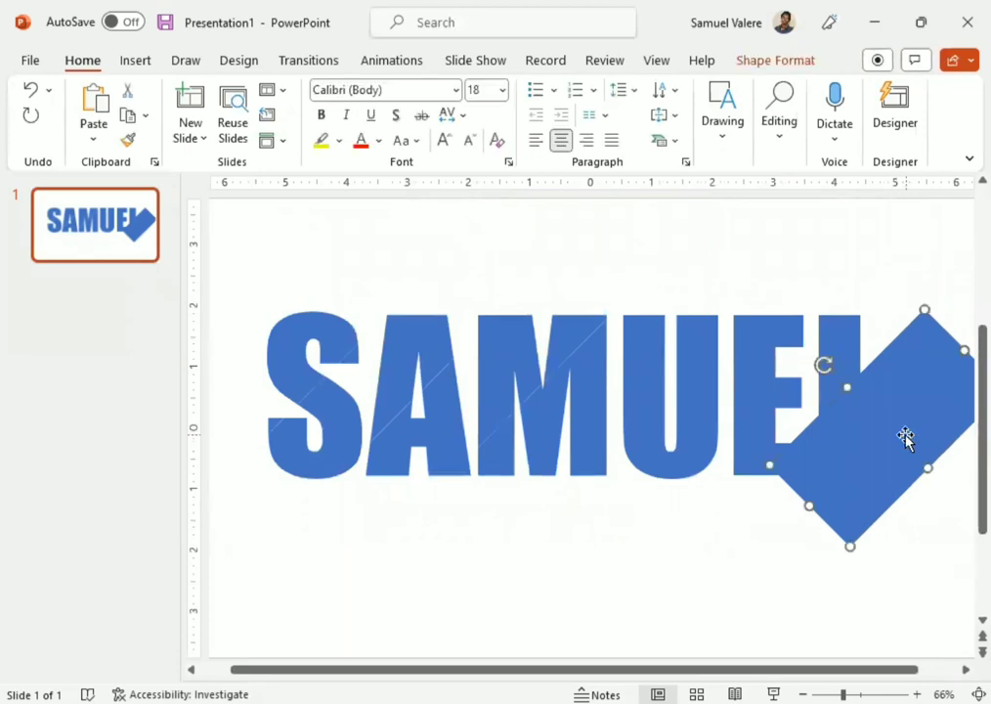
drag(909, 442, 687, 437)
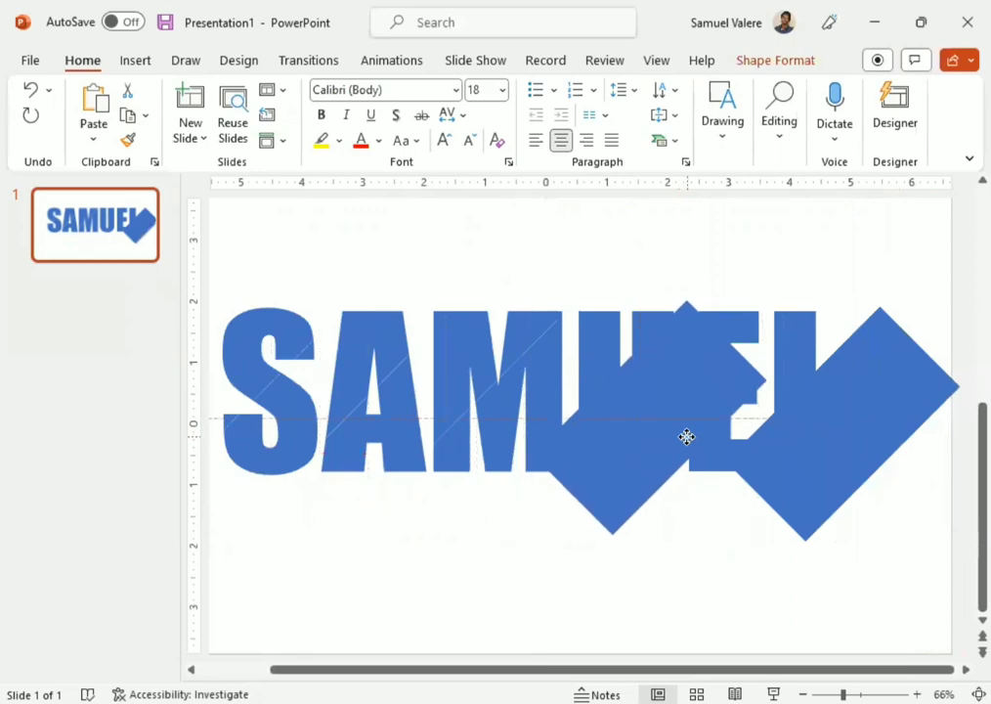
drag(687, 437, 690, 438)
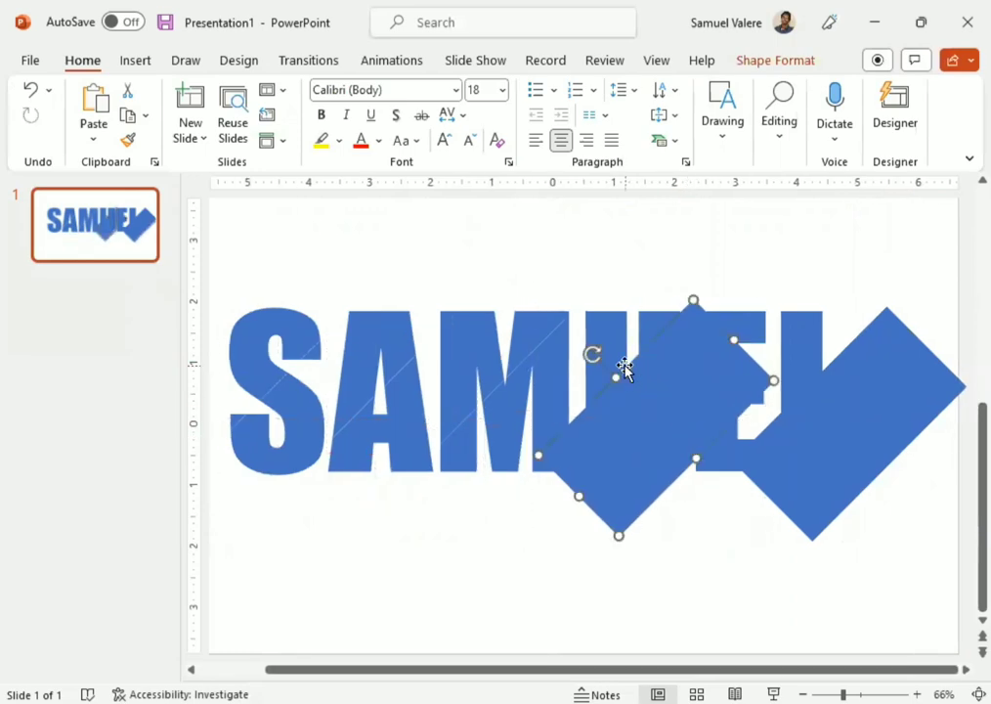
shift+click(606, 332)
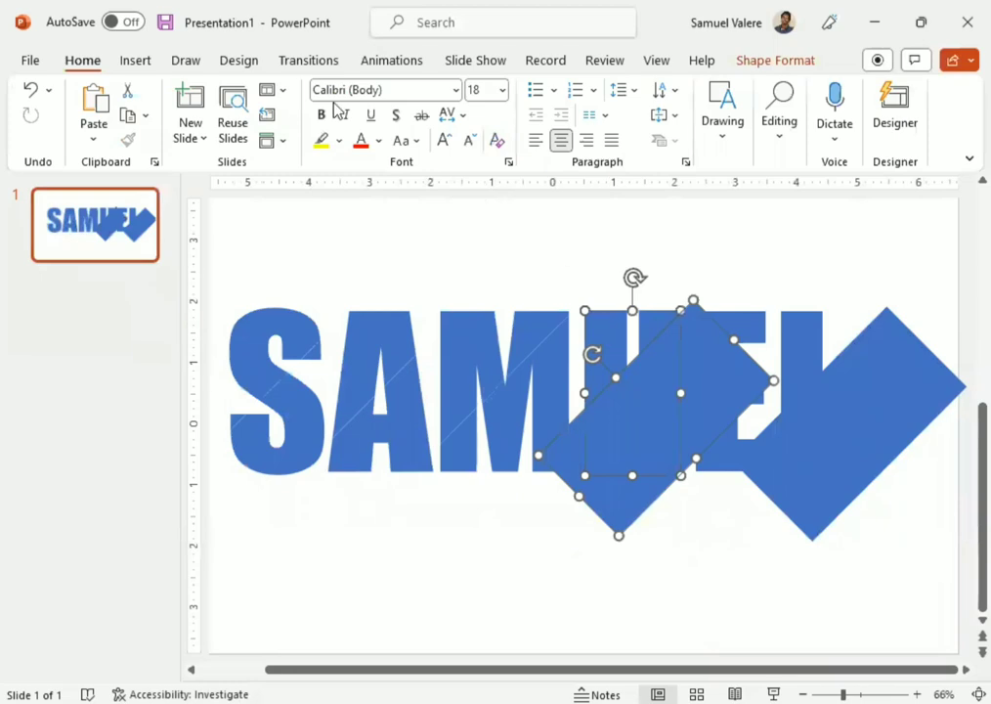
click(759, 62)
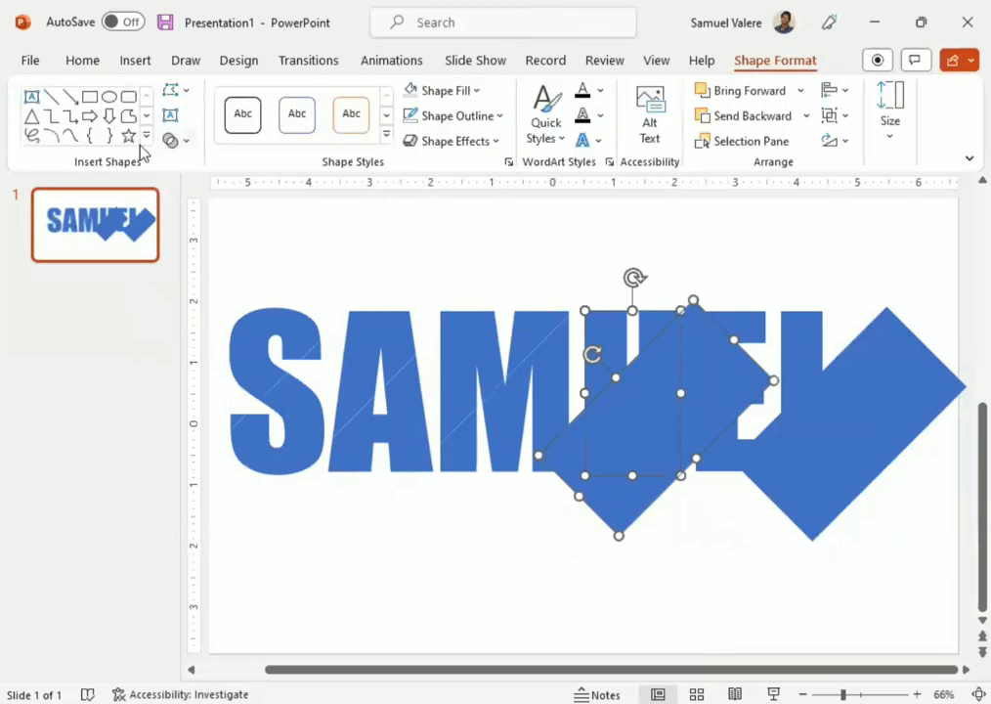
click(184, 142)
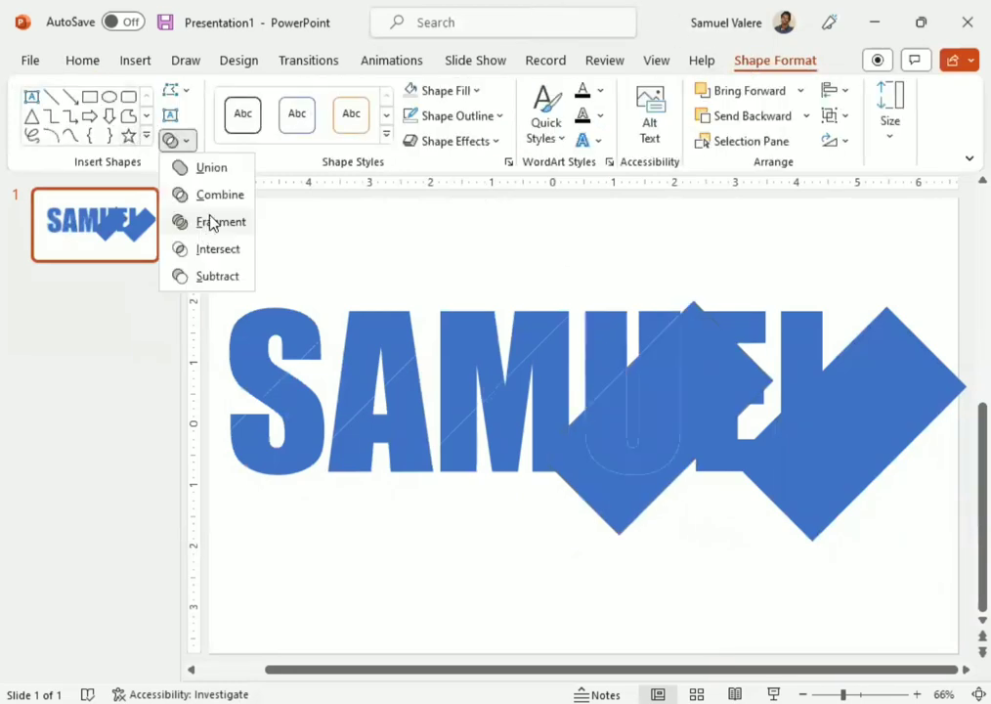
click(213, 222)
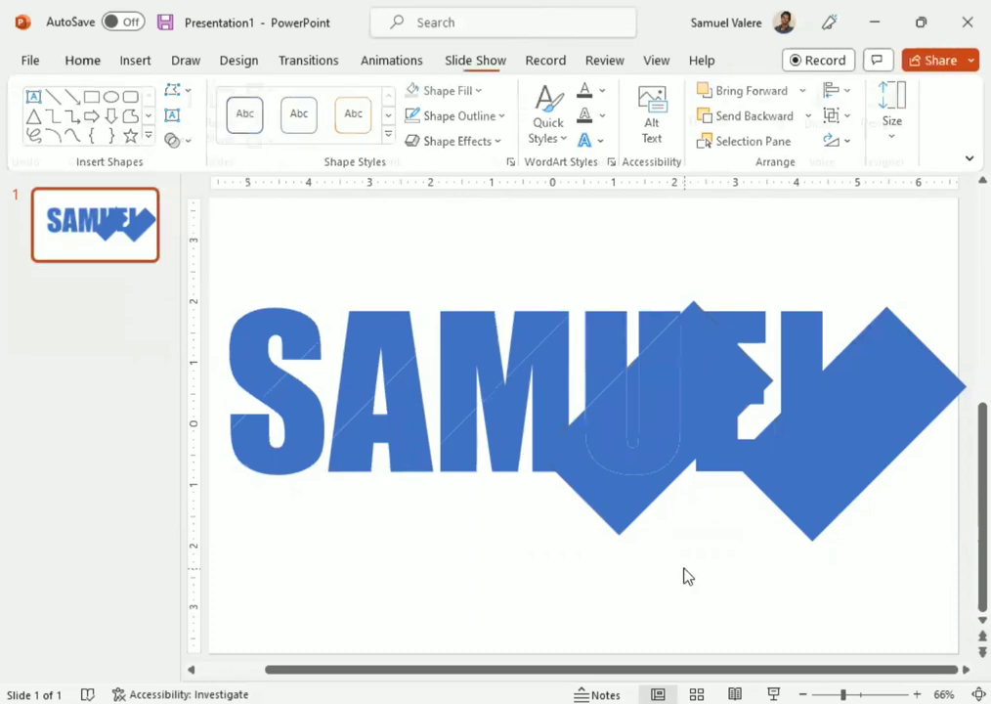
Delete the diamond piece below the U and the small fragment inside it.
click(683, 575)
click(623, 510)
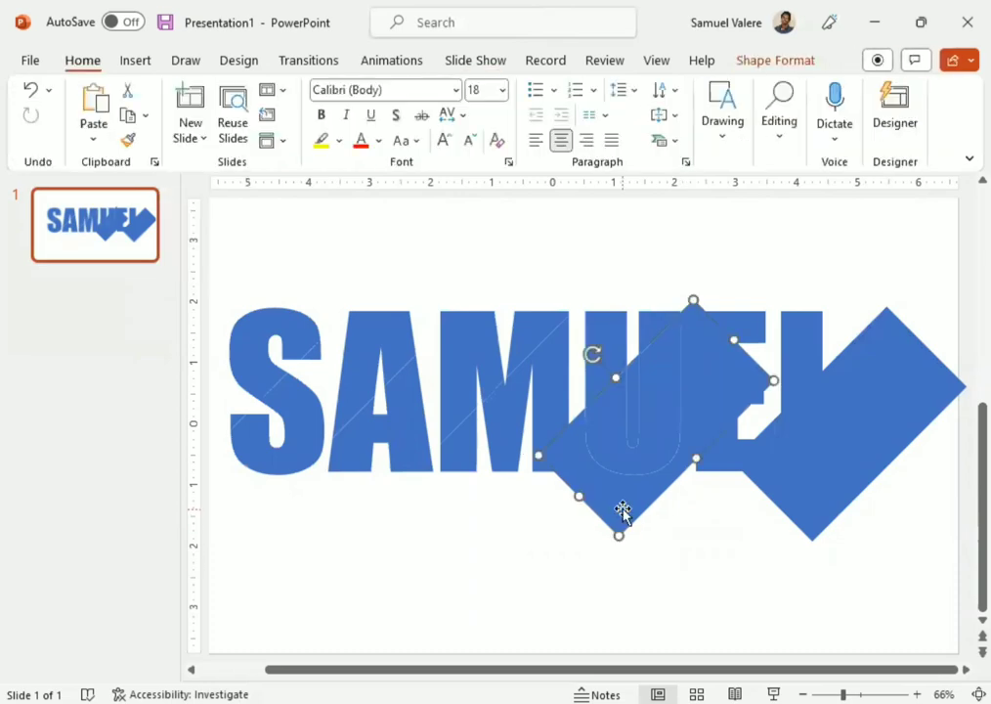
key(Delete)
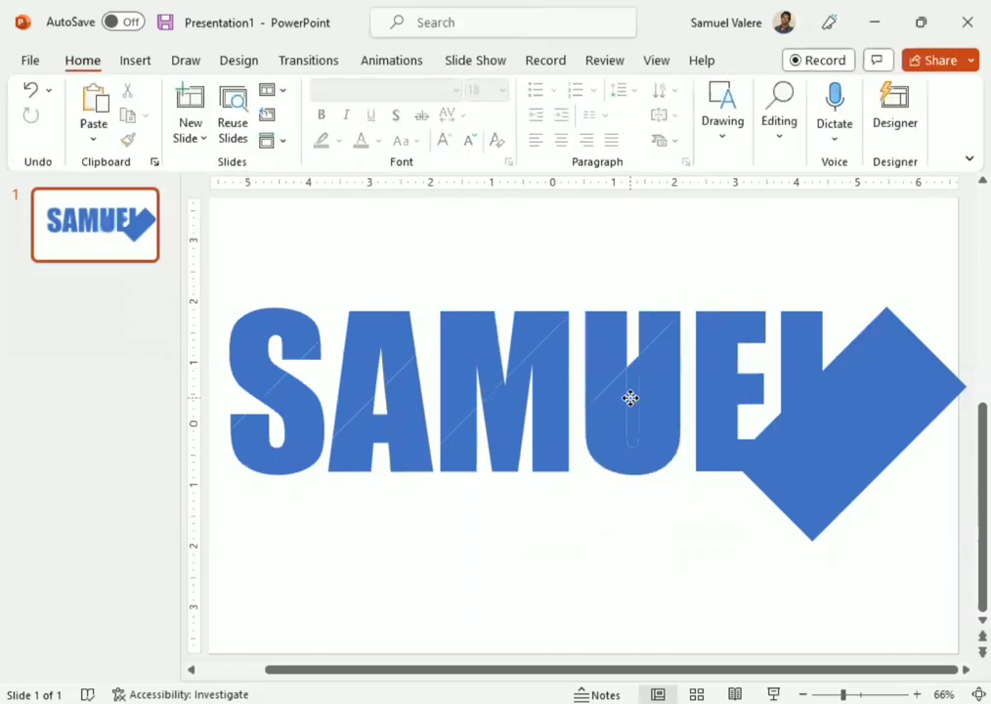
click(631, 399)
key(Delete)
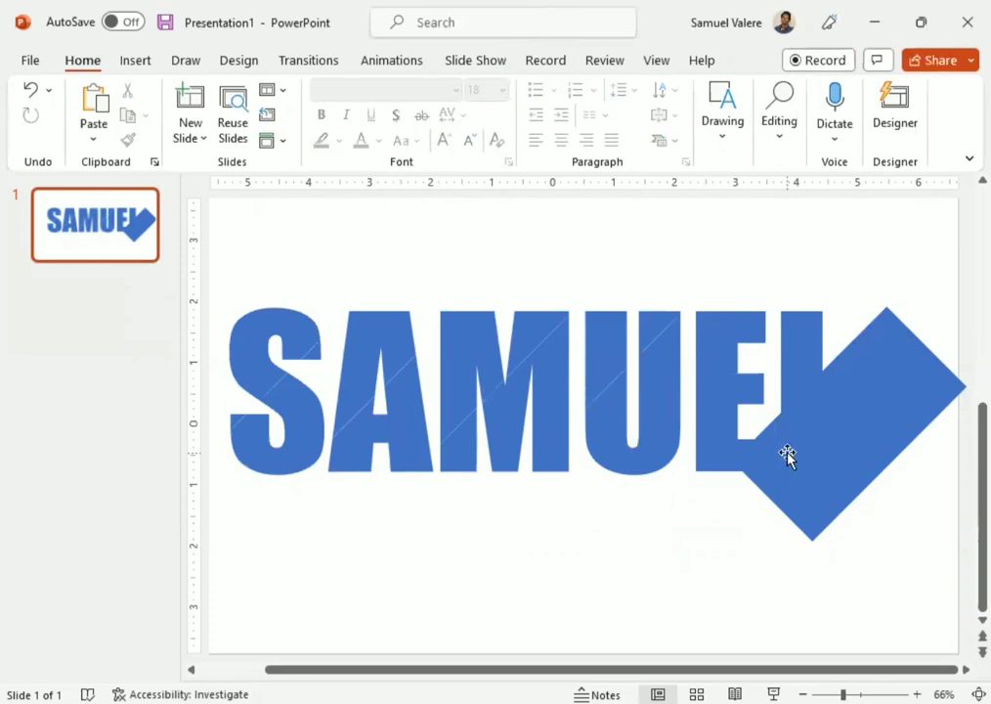
Place a diamond copy over the E and fragment the overlapping shapes.
click(816, 448)
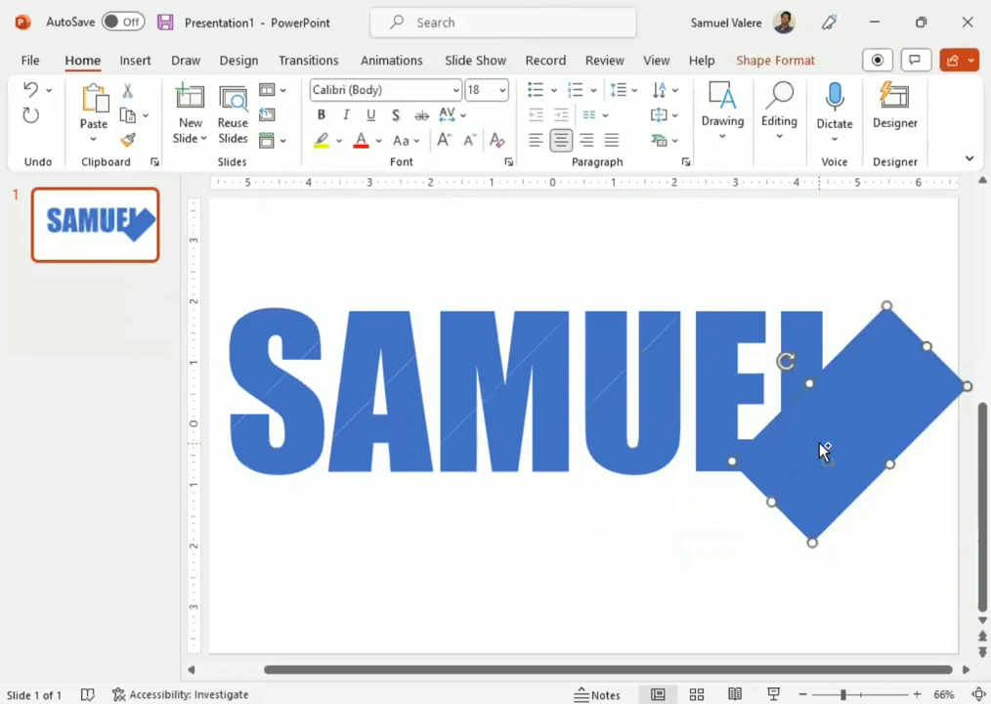
ctrl+drag(838, 448, 750, 441)
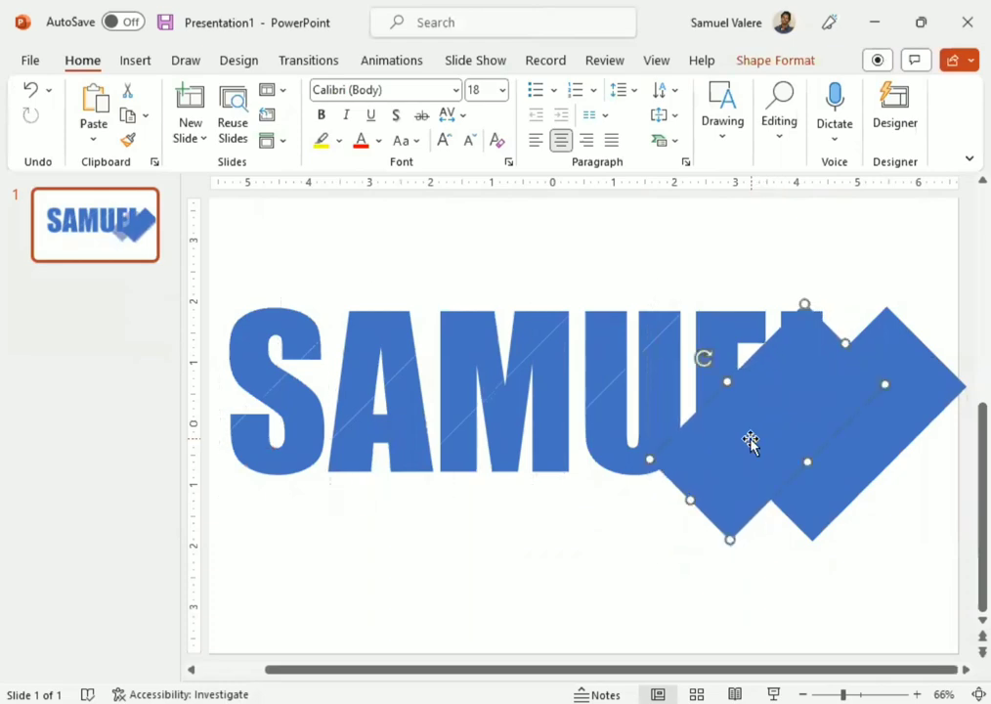
shift+click(726, 335)
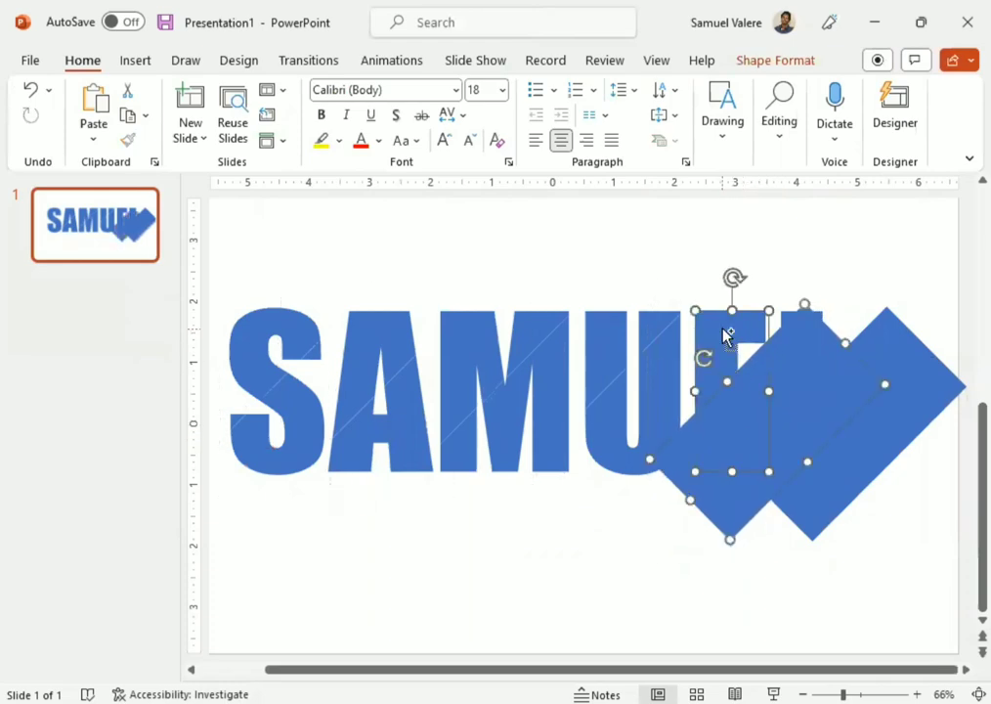
click(757, 62)
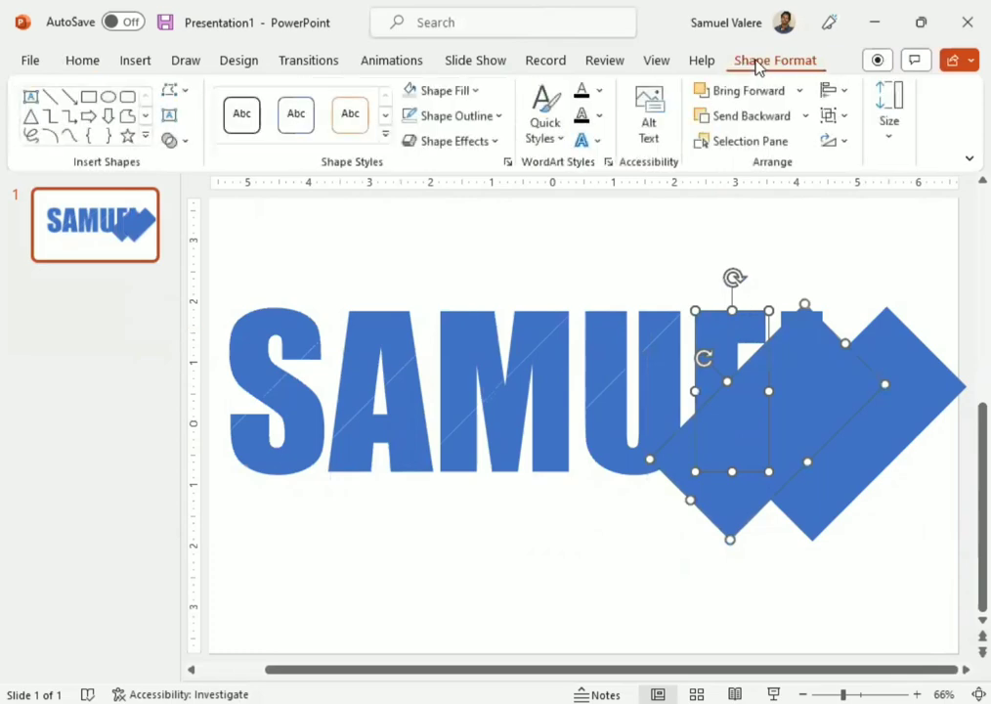
click(172, 140)
click(214, 227)
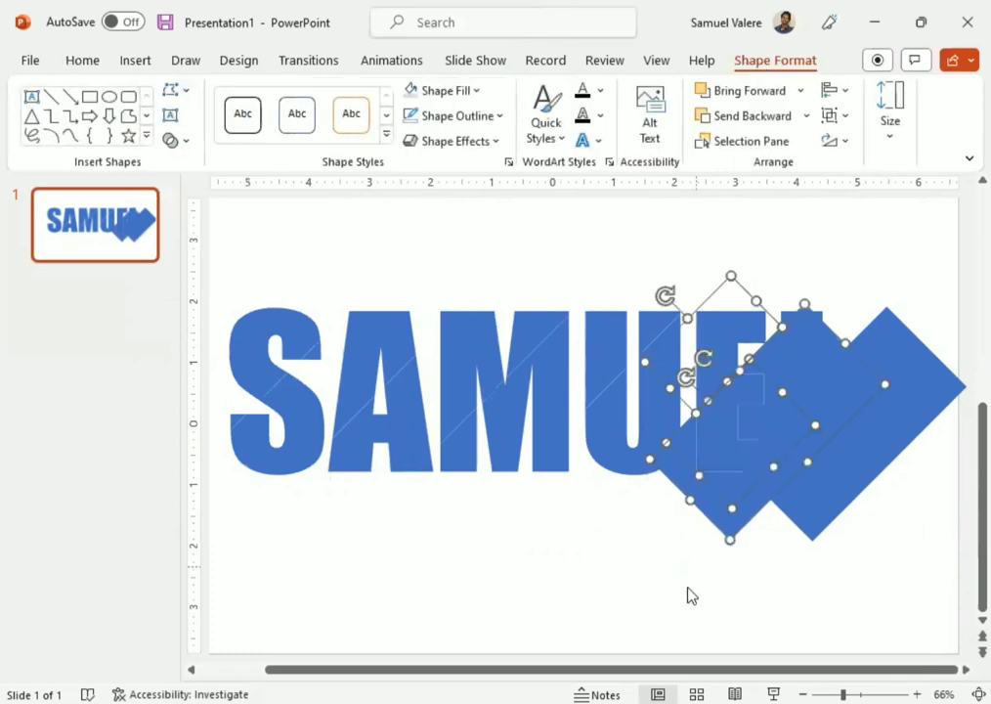
Delete the lower-left diamond fragment so the E shows fully.
click(672, 554)
click(725, 509)
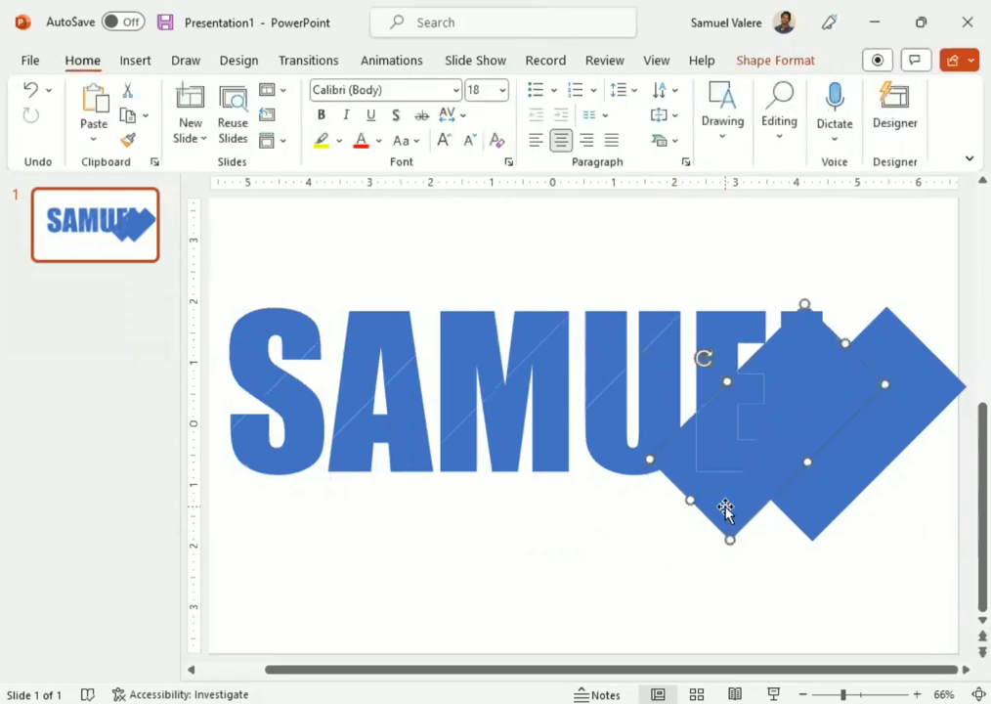
key(Delete)
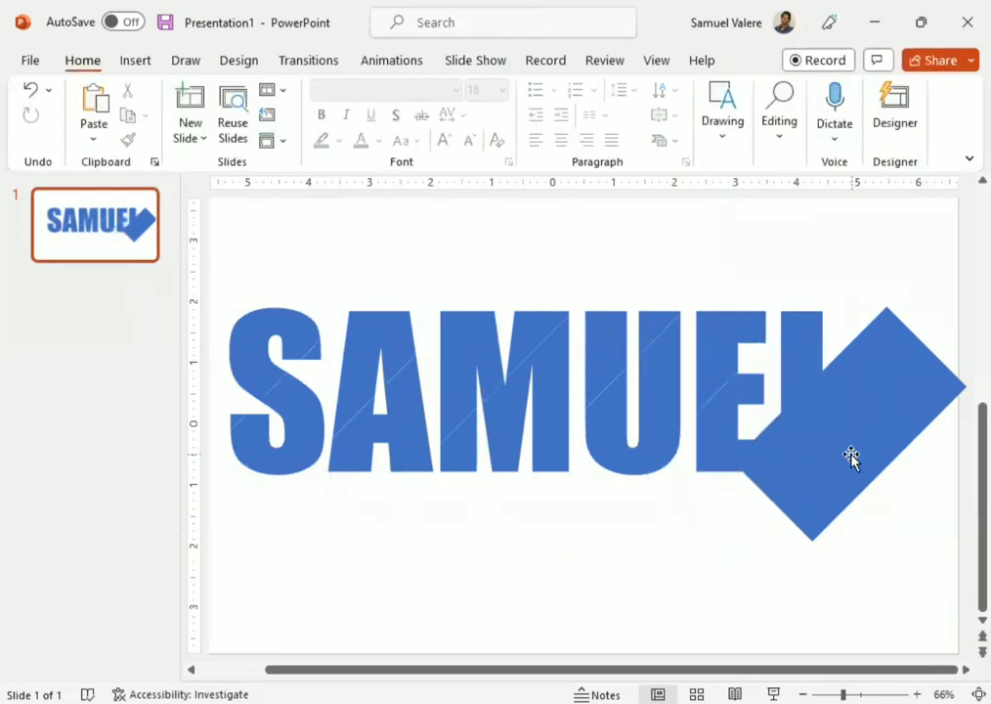
click(847, 458)
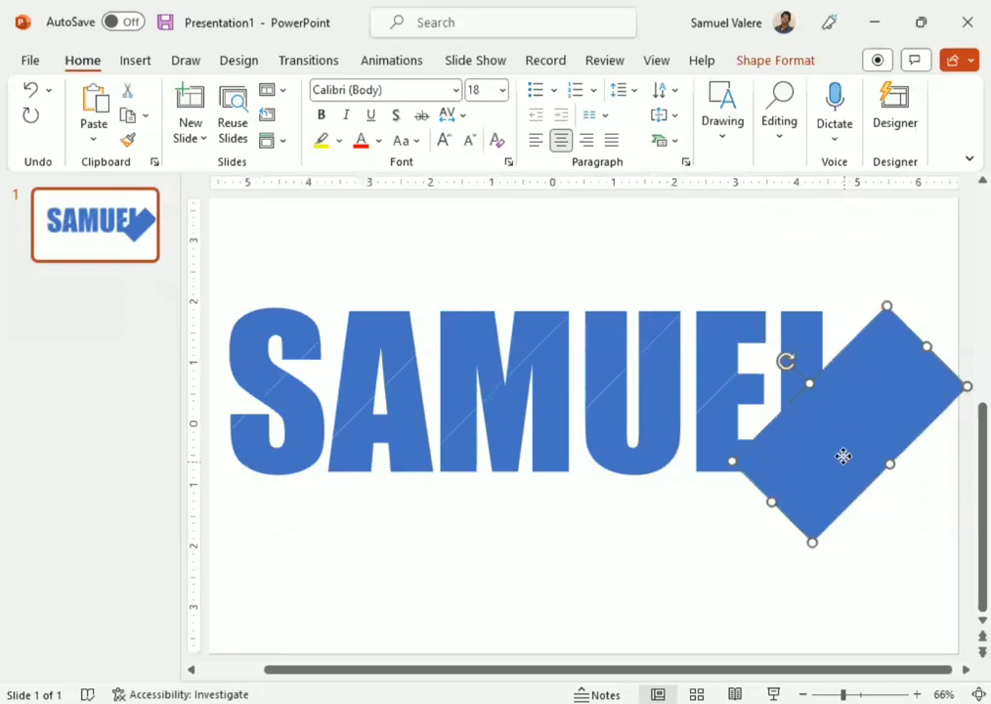
Shift the remaining diamond over the L and fragment them together.
mouse_move(843, 455)
mouse_down()
mouse_move(826, 487)
mouse_move(824, 477)
mouse_up()
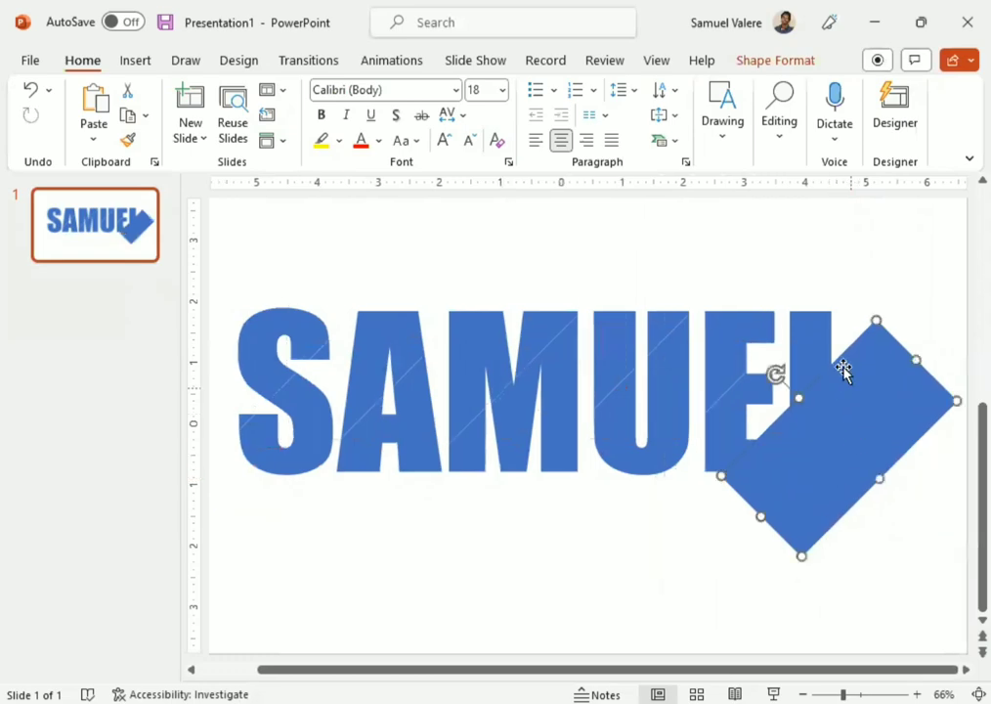
shift+click(816, 339)
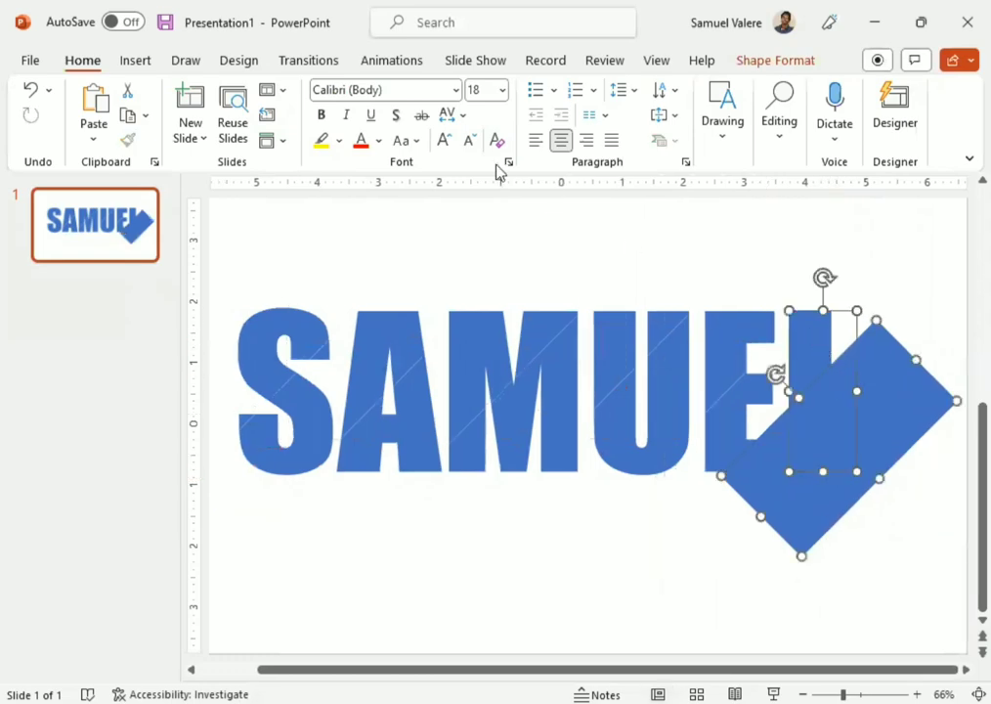
click(774, 61)
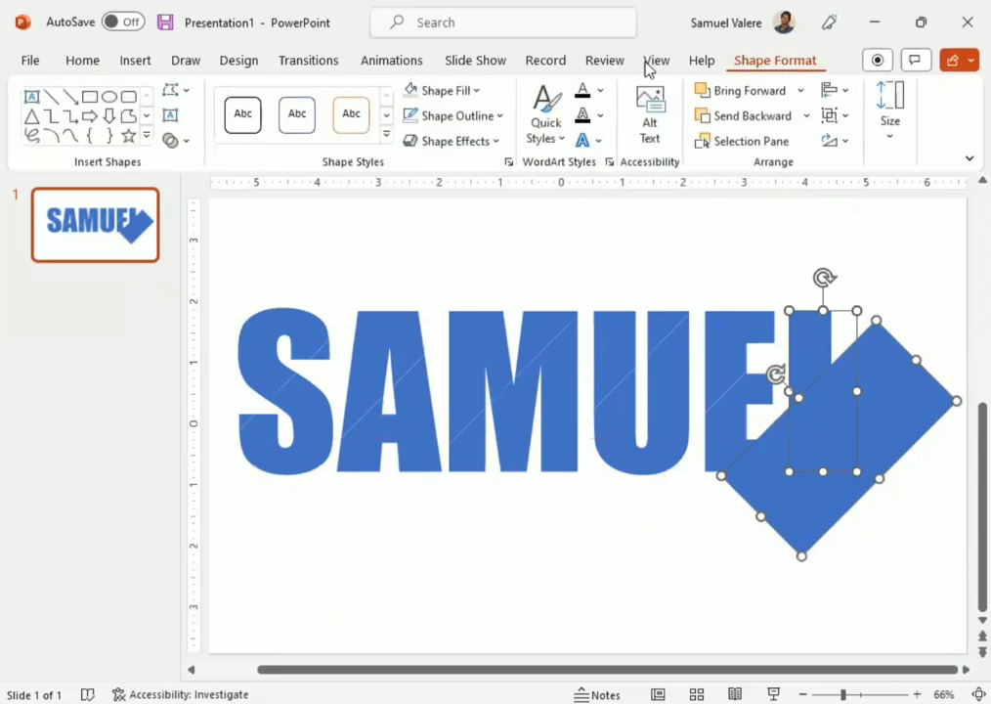
click(186, 141)
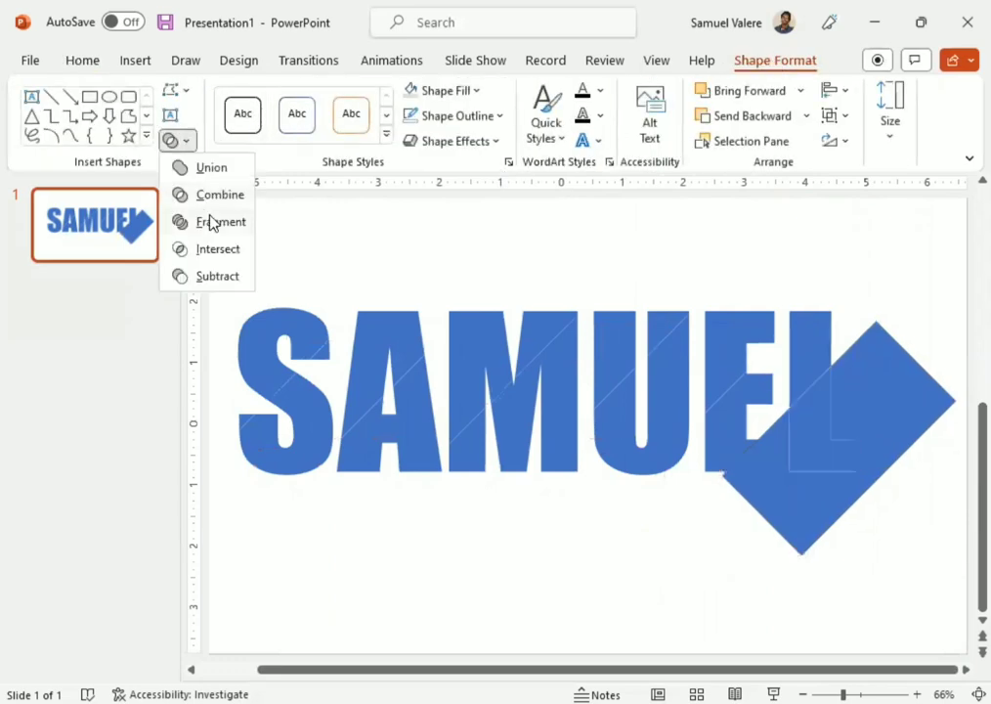
click(212, 222)
Delete the leftover diamond fragment beside the L.
click(689, 283)
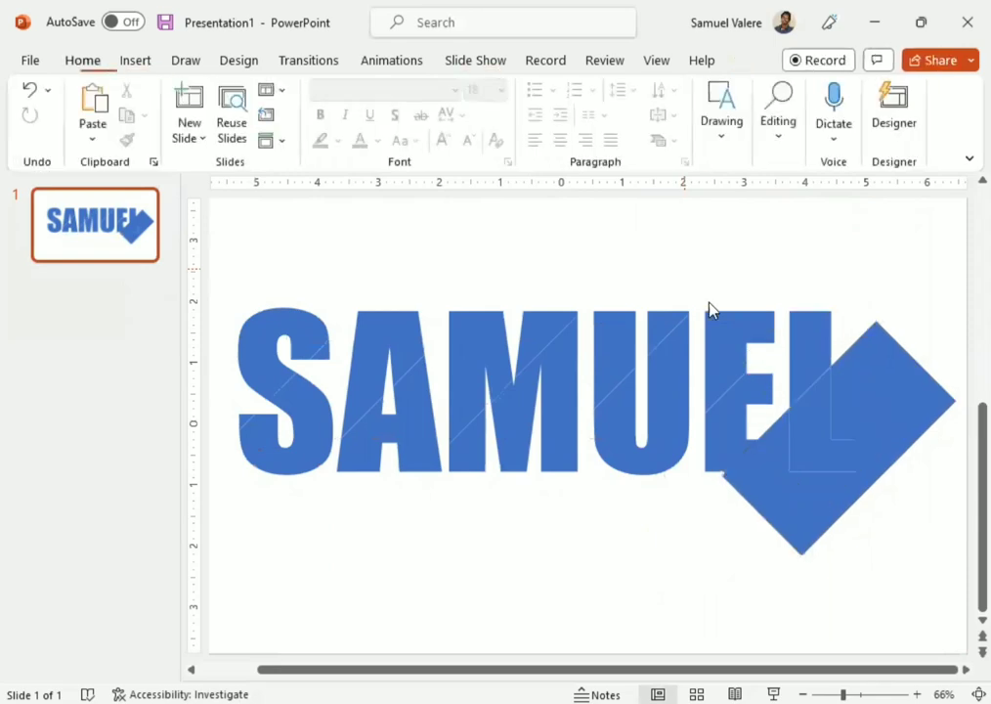
click(888, 401)
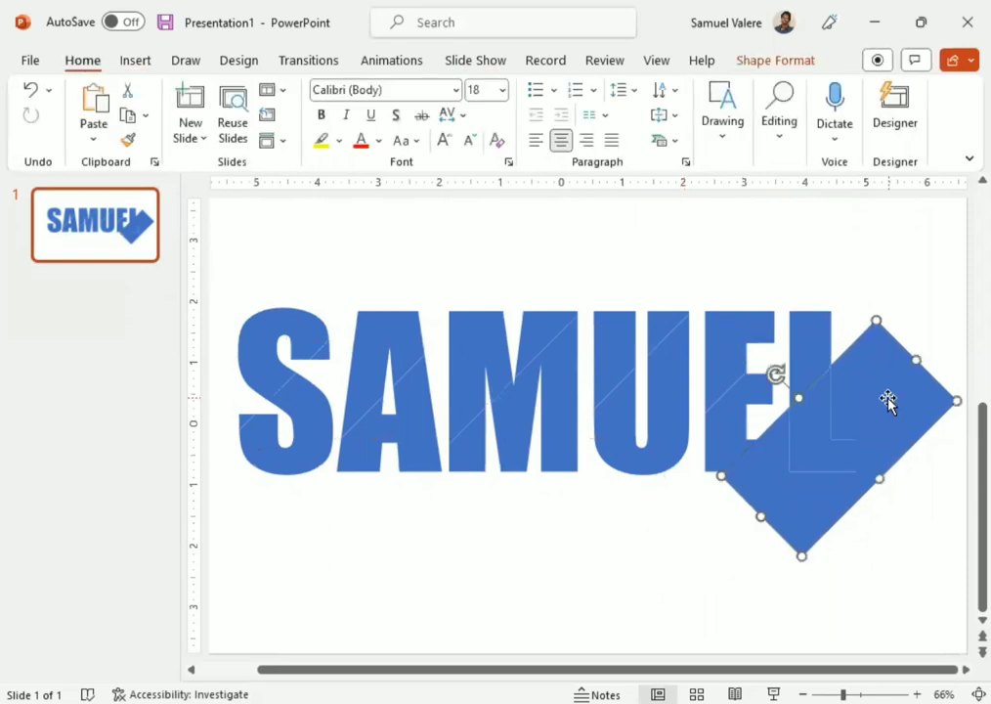
key(Delete)
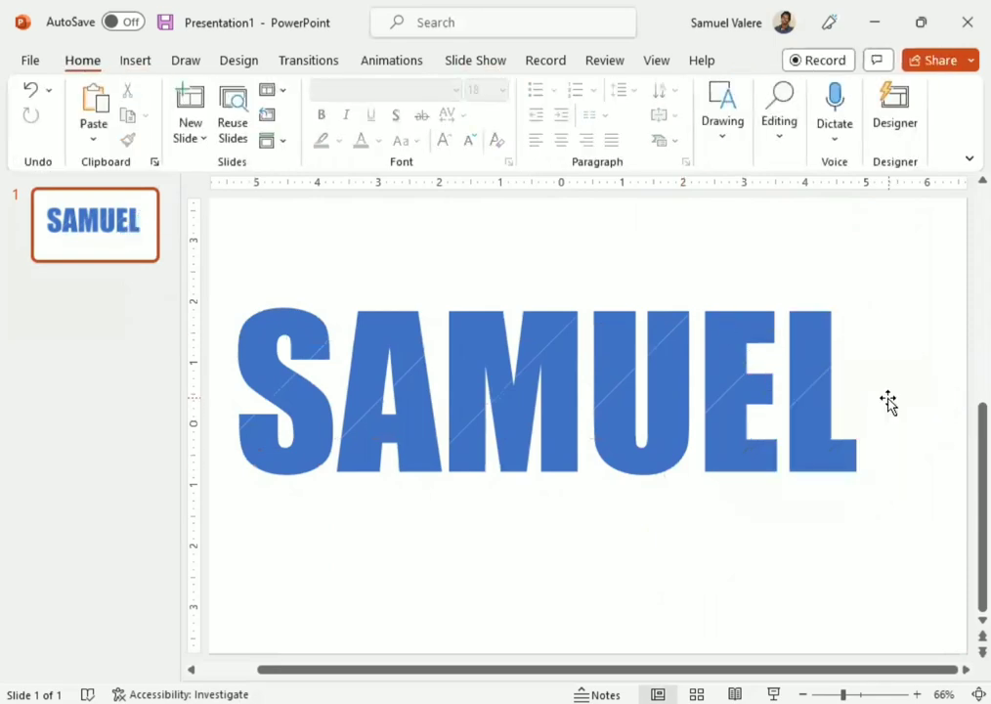
Group the diamond-shaped fragment over the S with the small piece at its top.
click(327, 437)
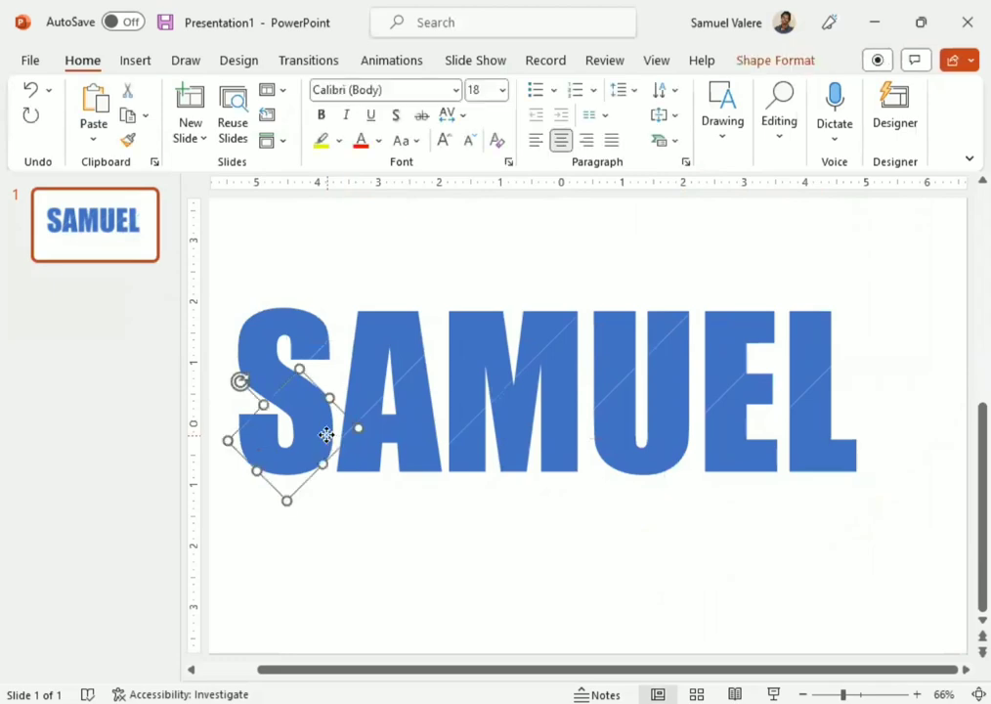
shift+click(325, 354)
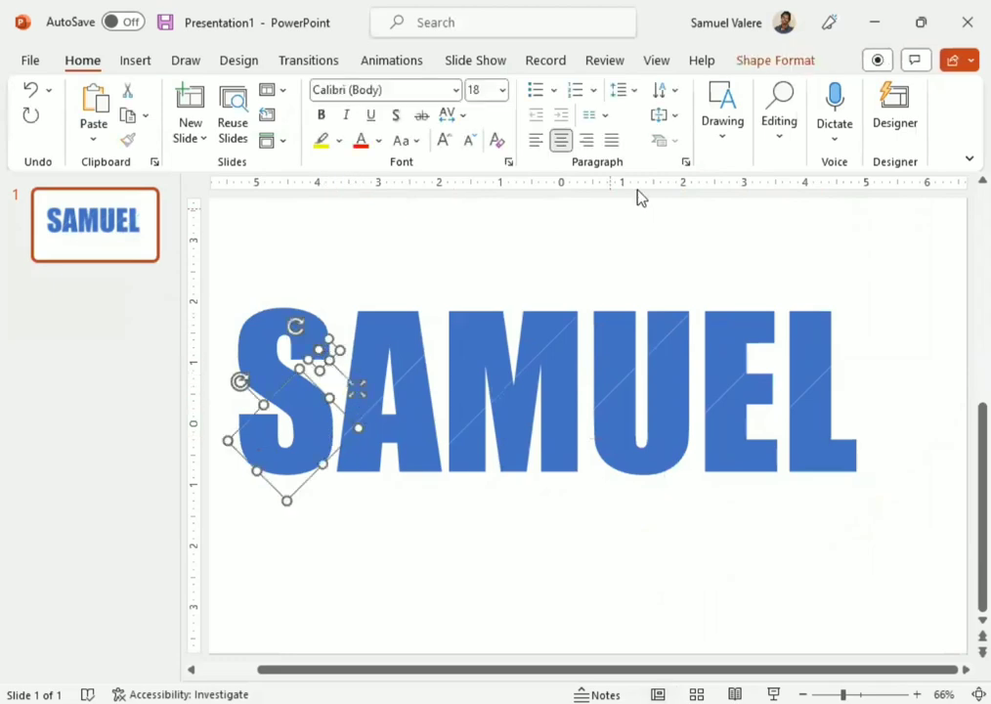
click(745, 63)
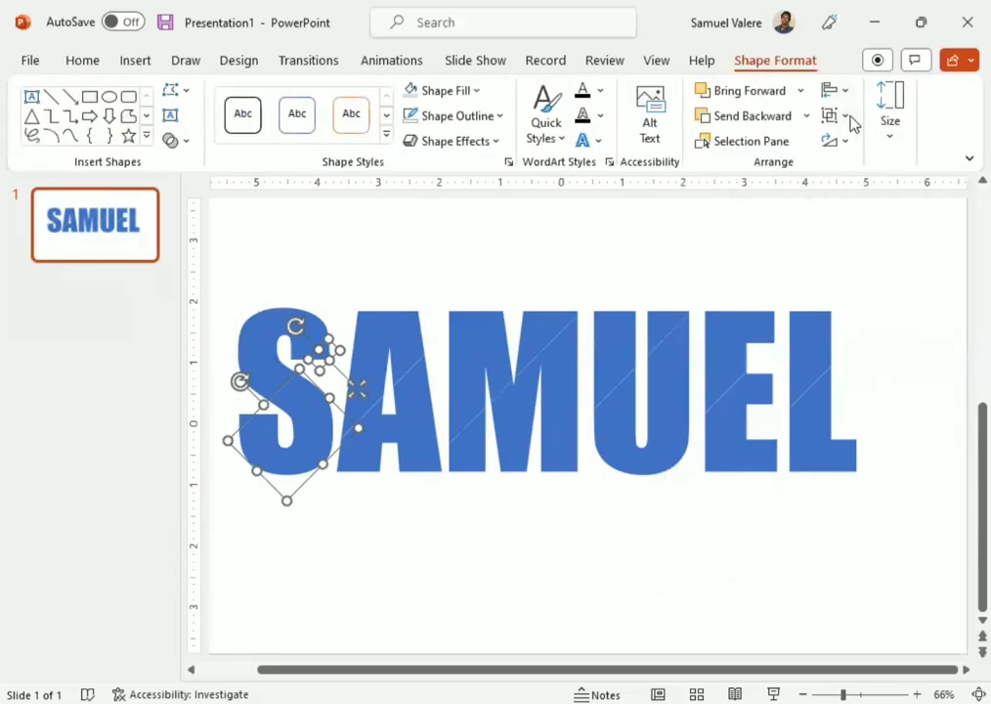
click(848, 116)
click(861, 144)
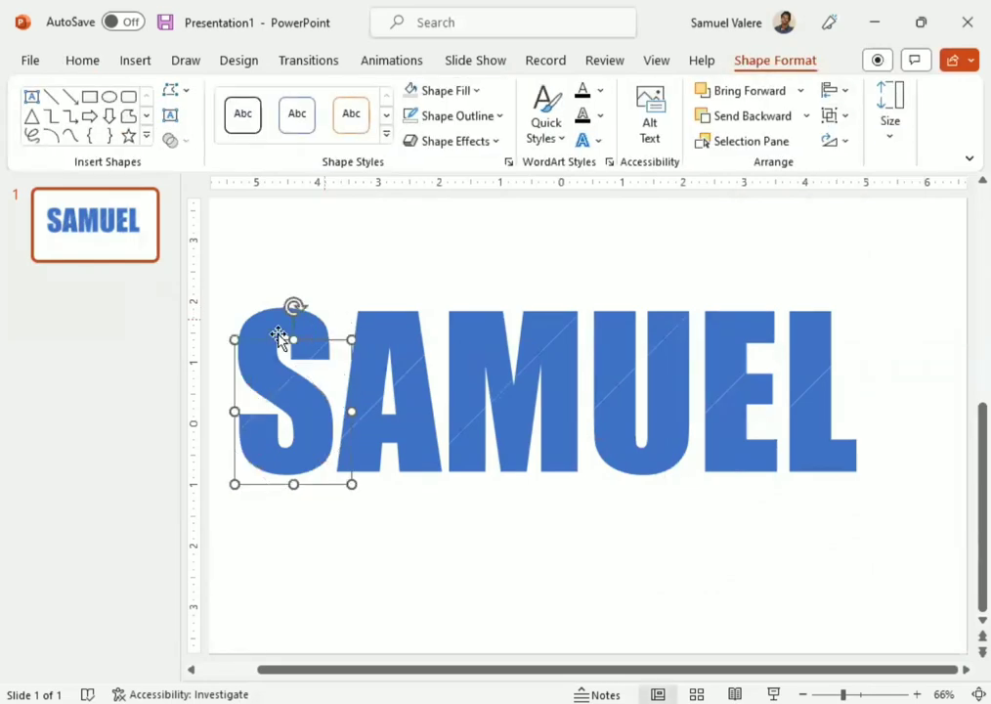
Group the S's top slice with its lower slice using Ctrl+G.
drag(294, 305, 244, 386)
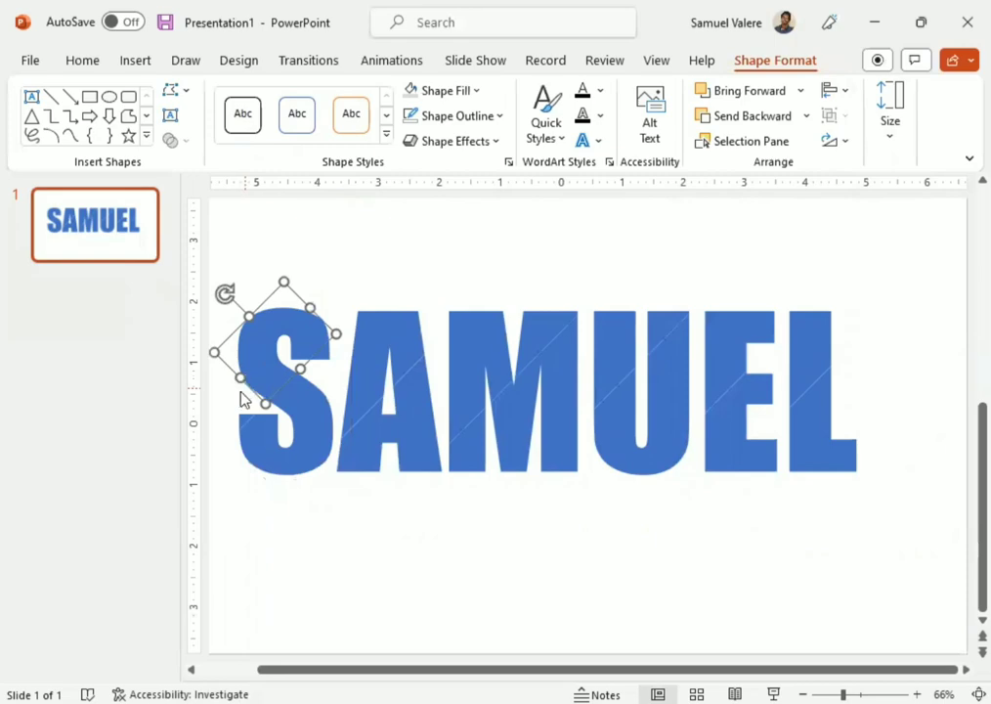
shift+click(248, 414)
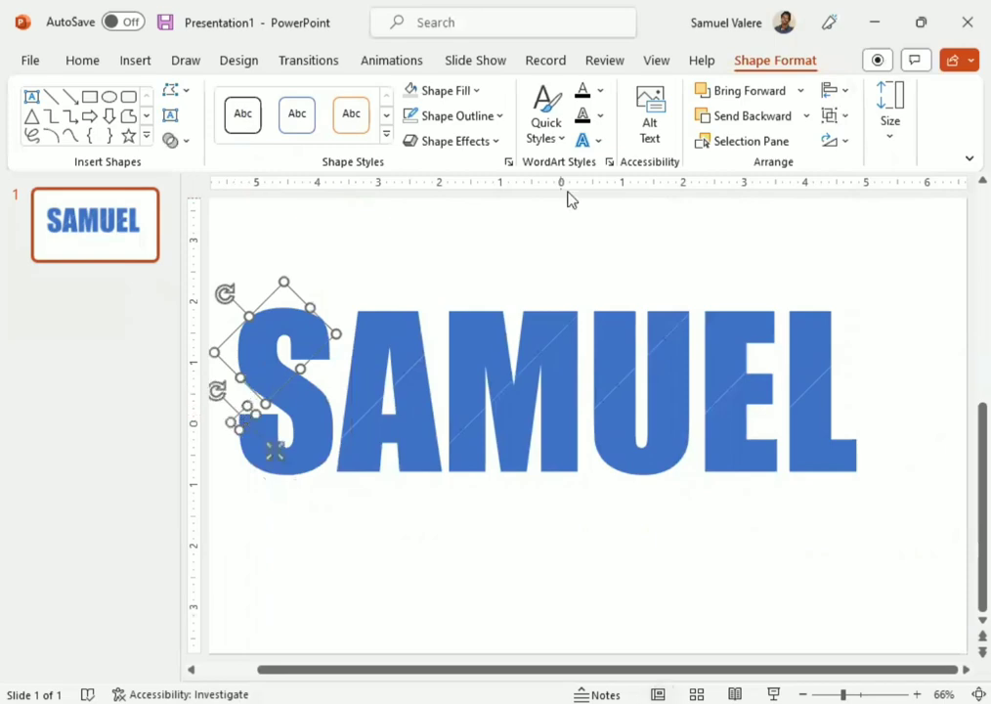
click(838, 115)
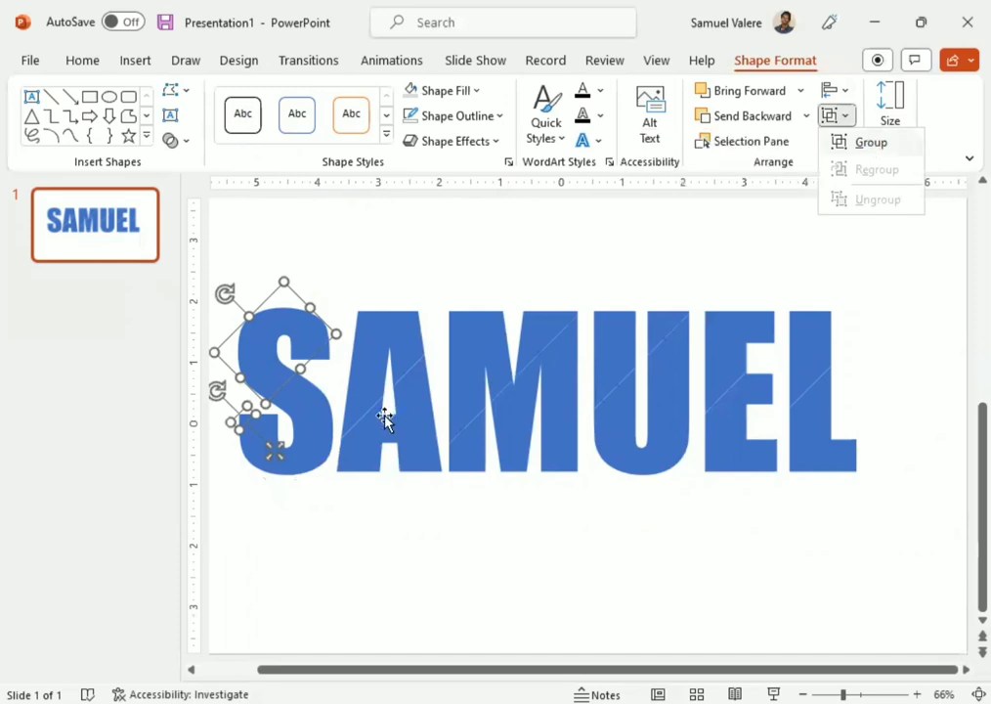
key(ctrl+g)
Group the thin slices across the M and A into one object.
click(539, 336)
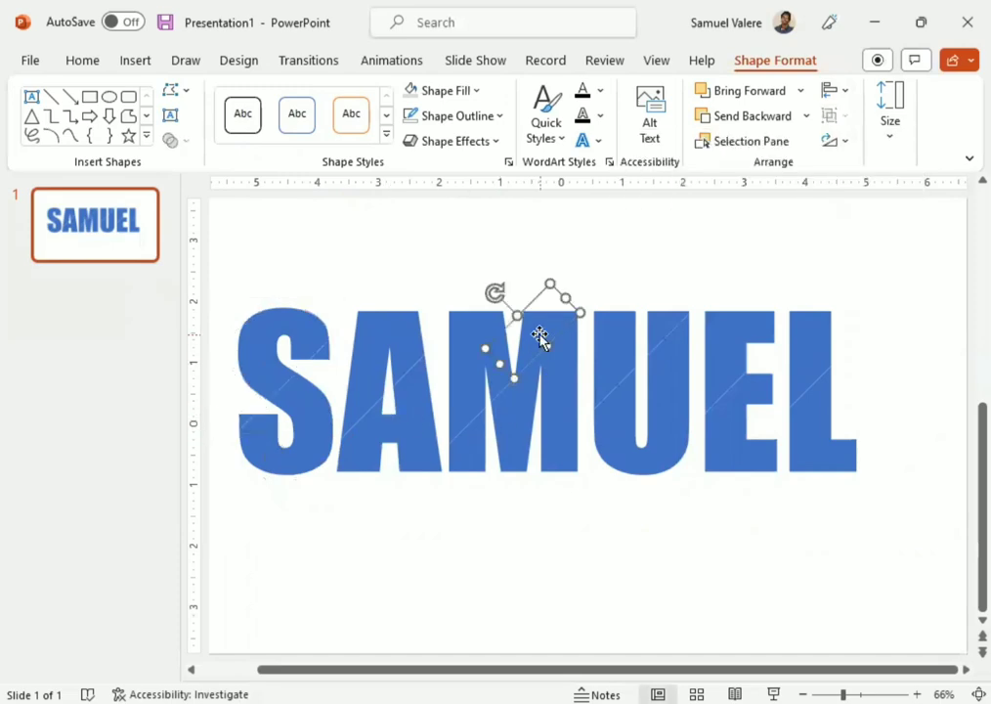
shift+click(470, 333)
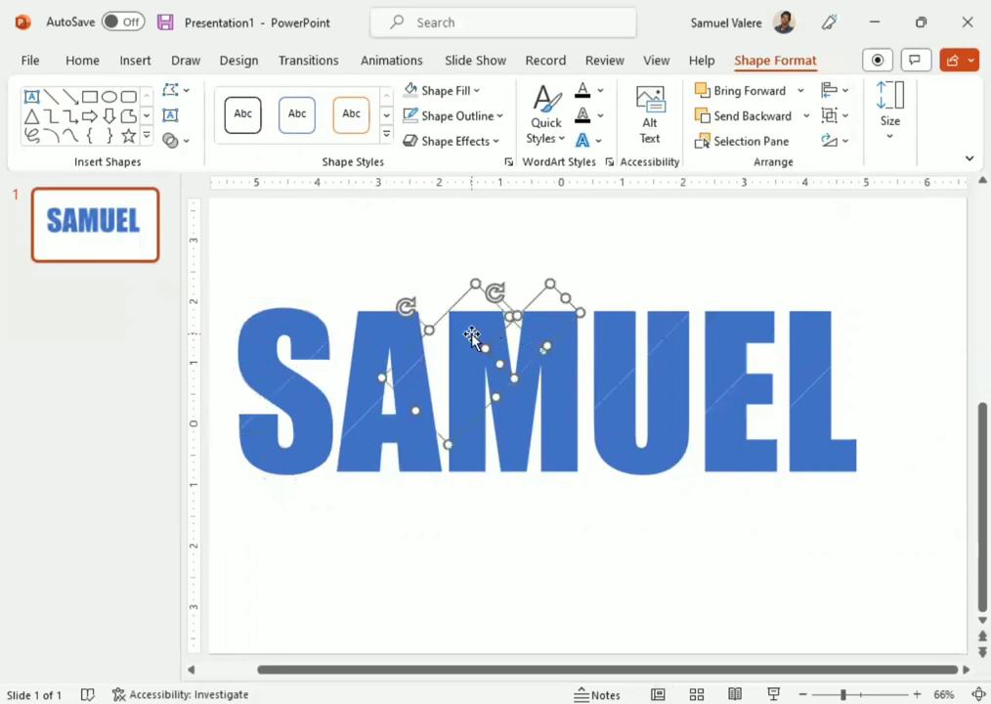
click(843, 118)
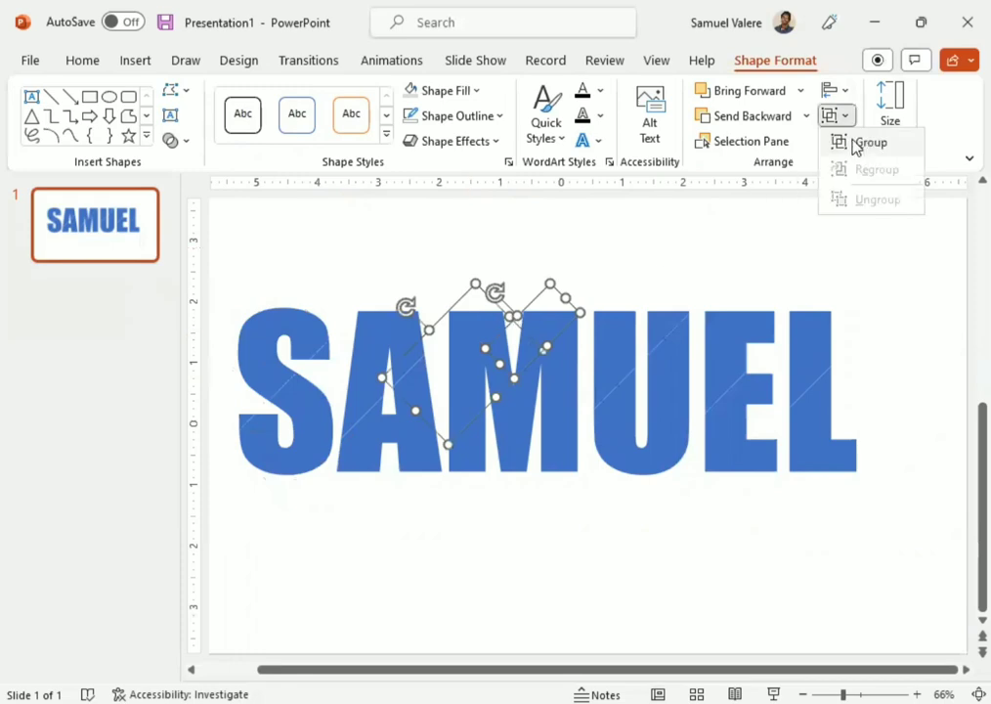
click(865, 143)
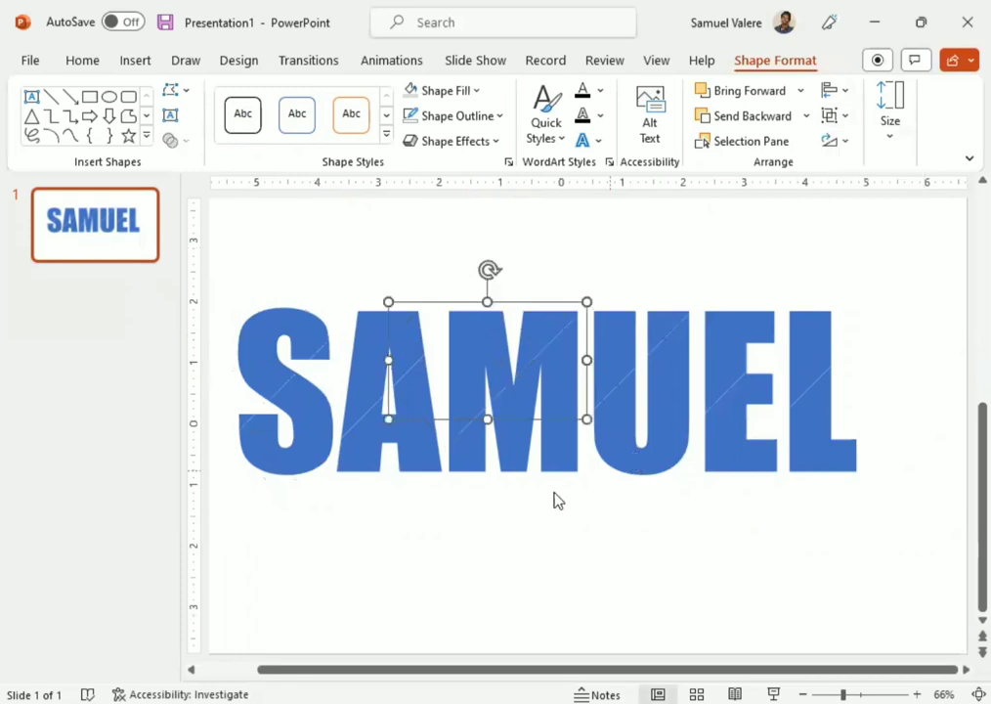
click(463, 528)
Select the S and show its Shape Fill colour and gradient choices.
click(283, 332)
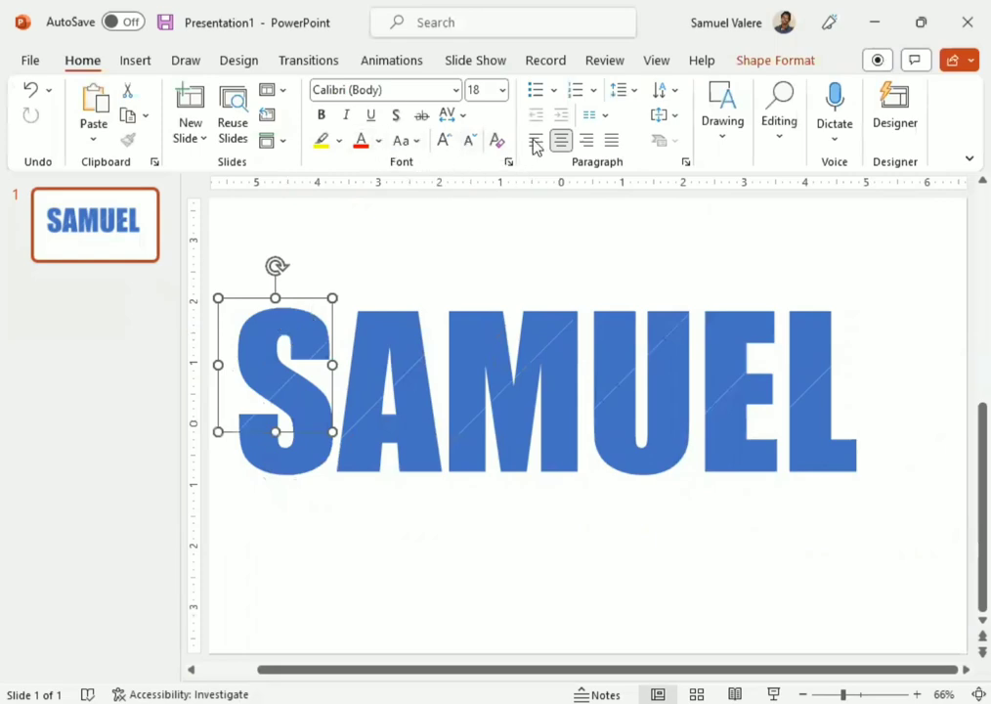
click(751, 62)
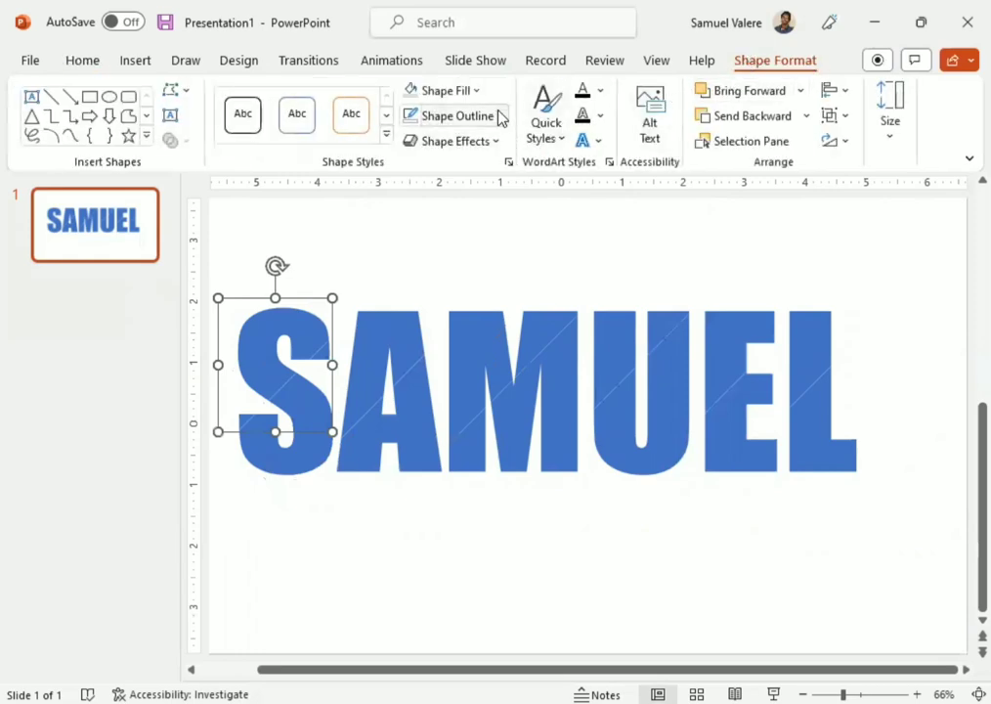
click(478, 91)
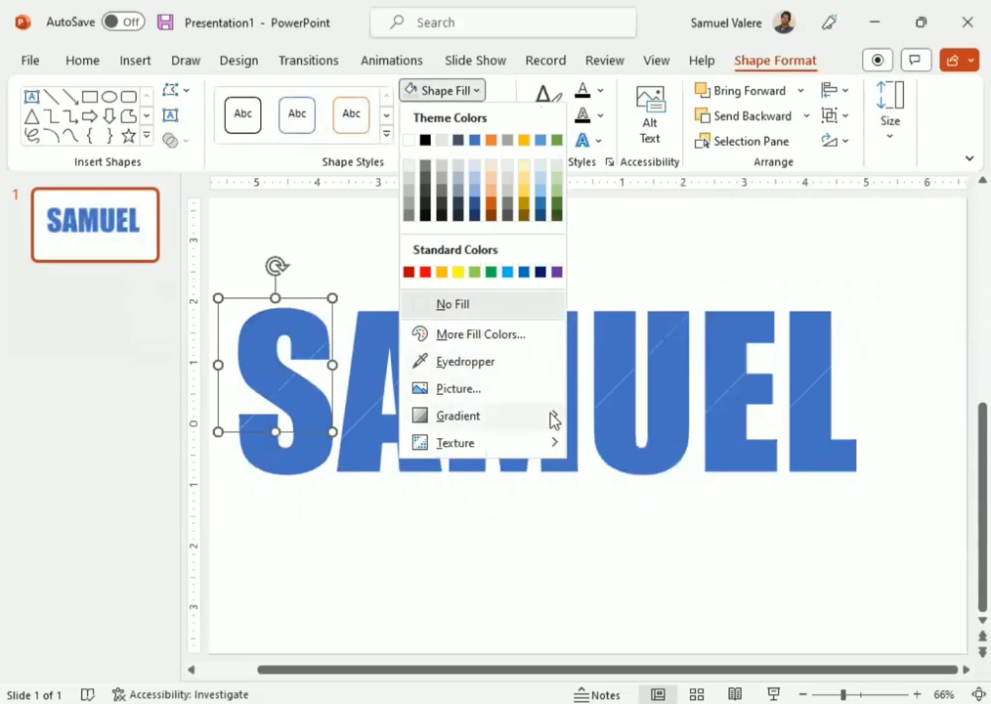
Give one S fragment a solid fill in custom navy #002D86.
mouse_move(553, 418)
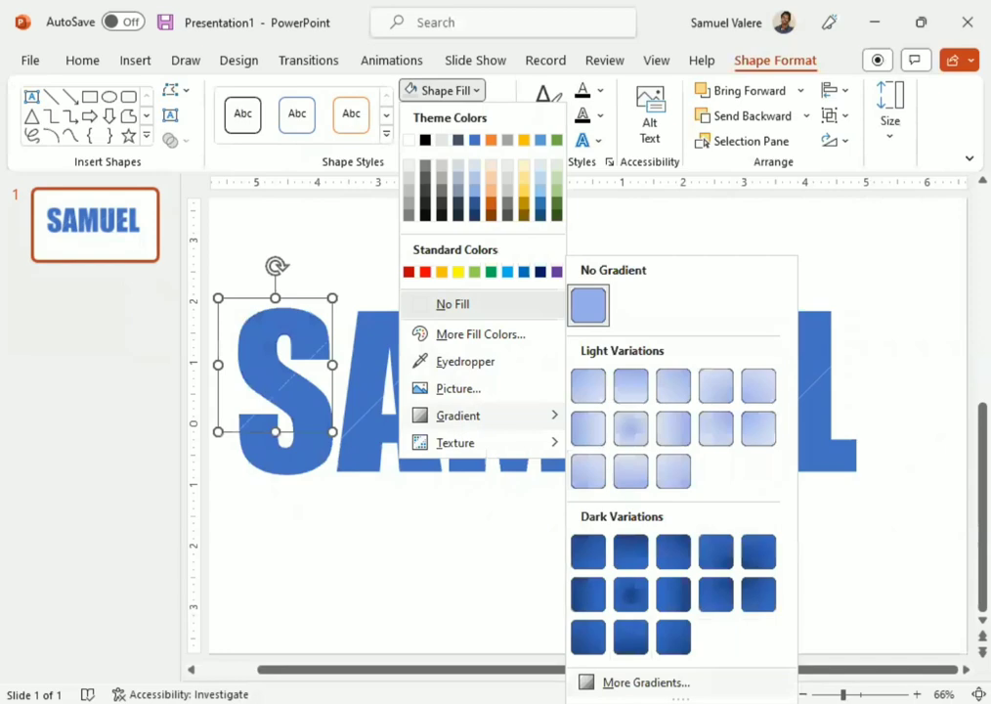
click(645, 682)
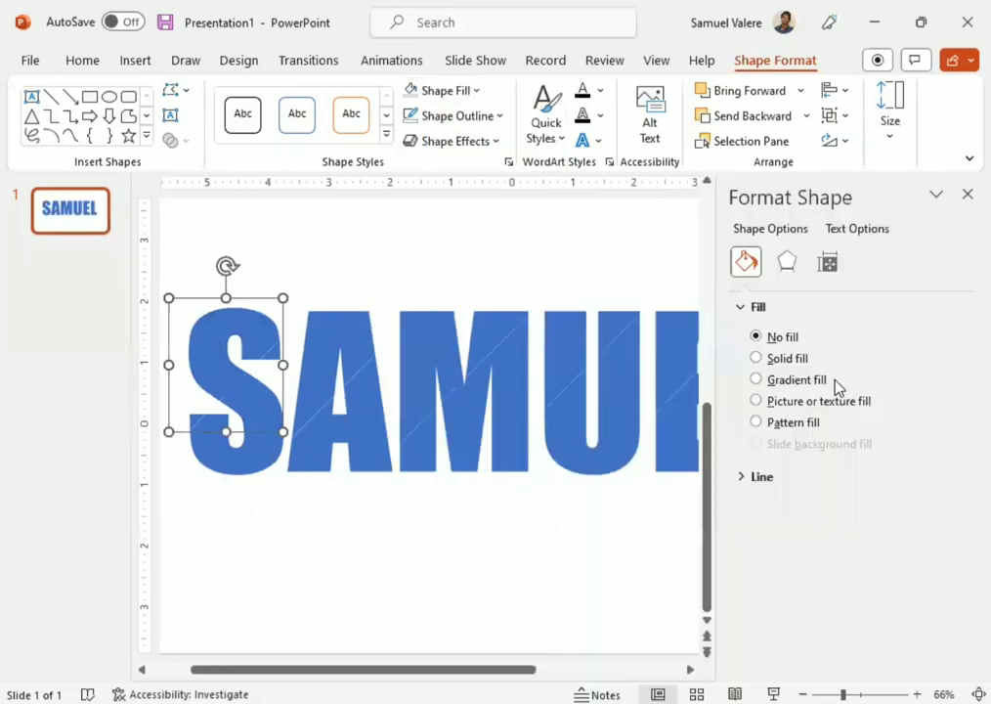
click(758, 358)
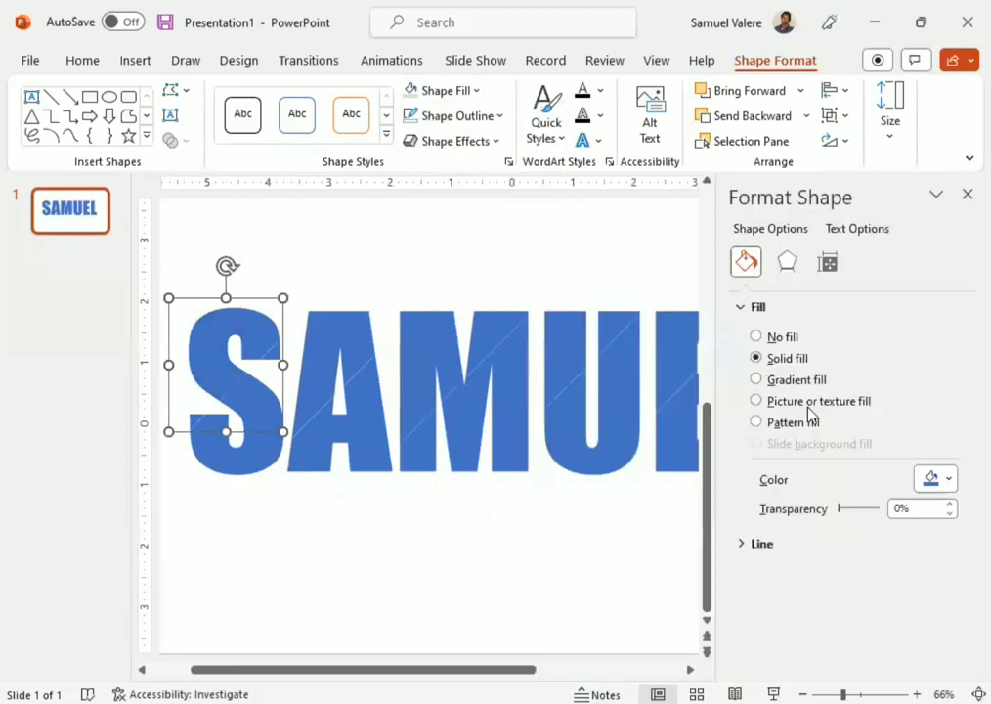
click(950, 478)
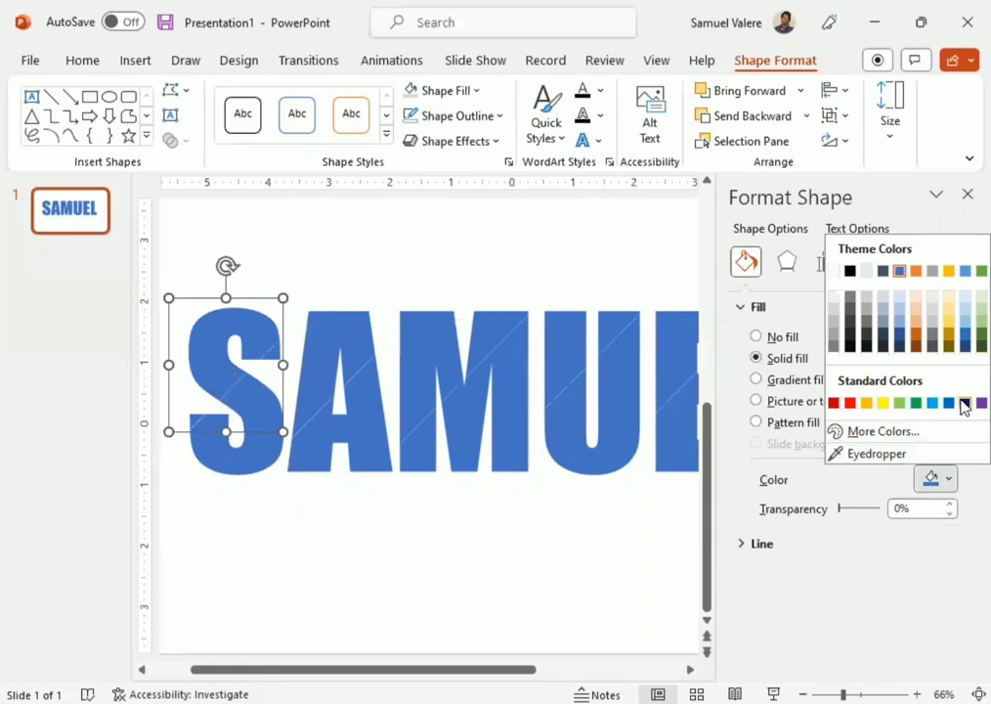
click(964, 404)
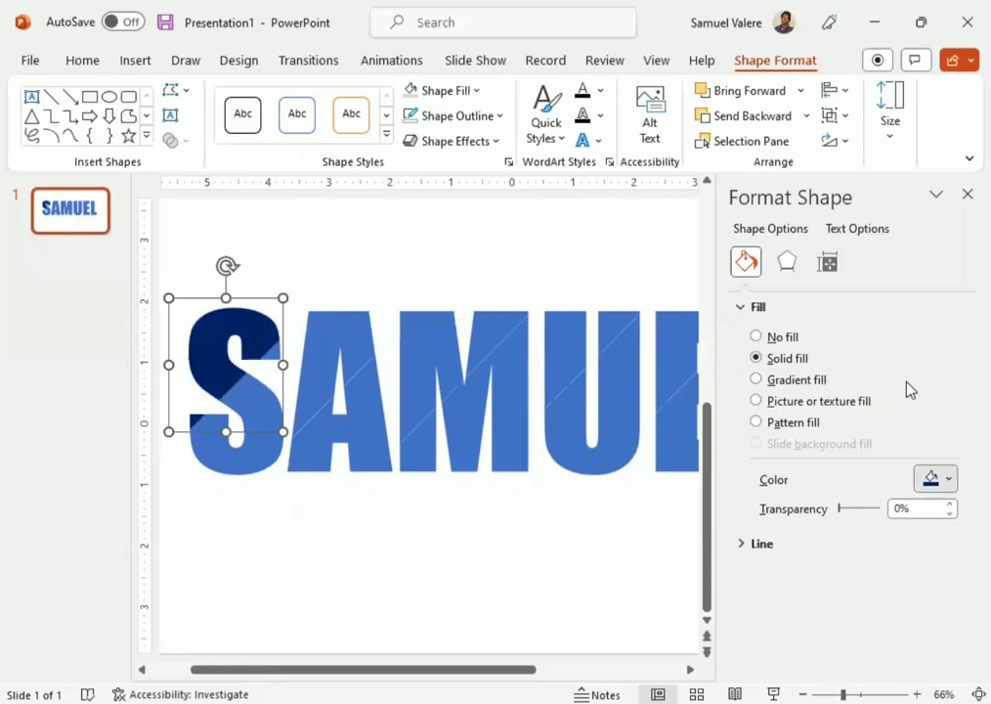
click(938, 478)
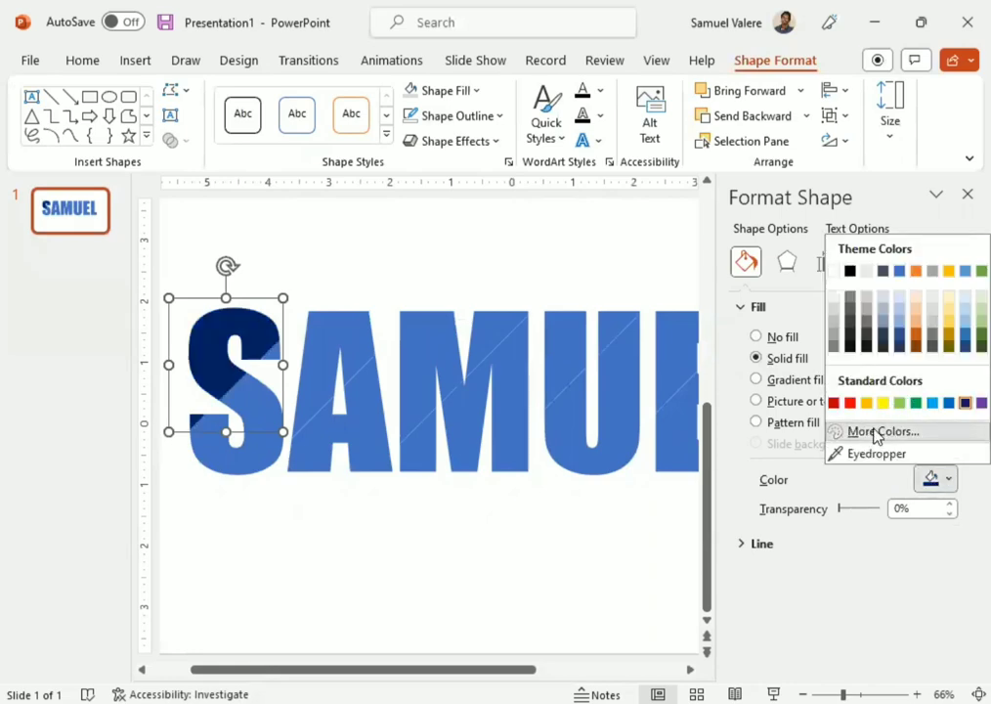
key(Return)
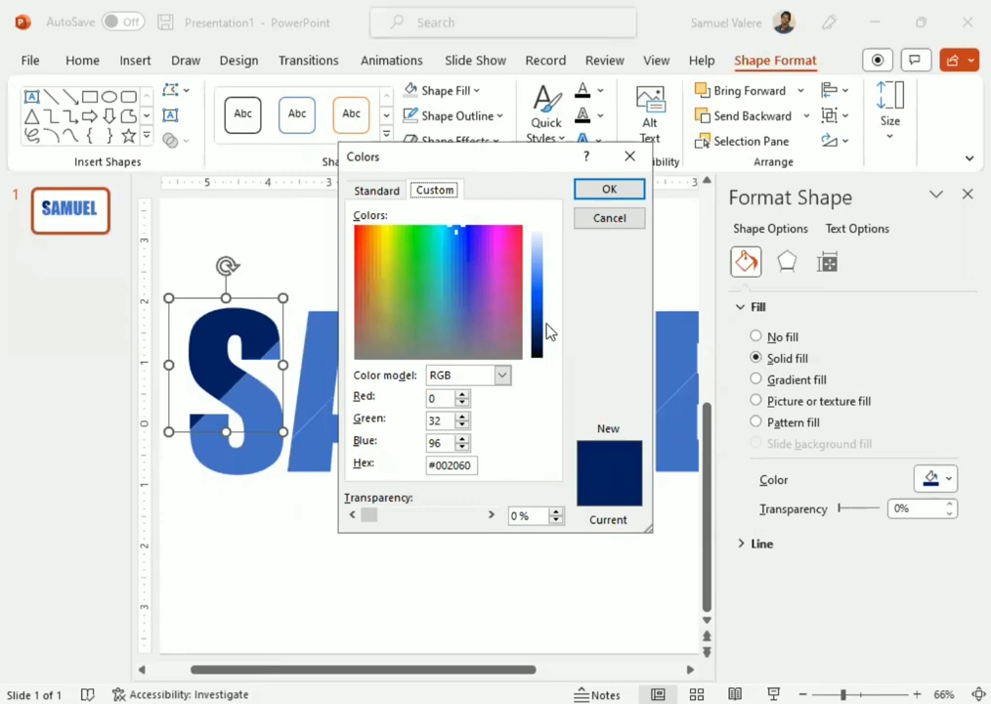
click(546, 324)
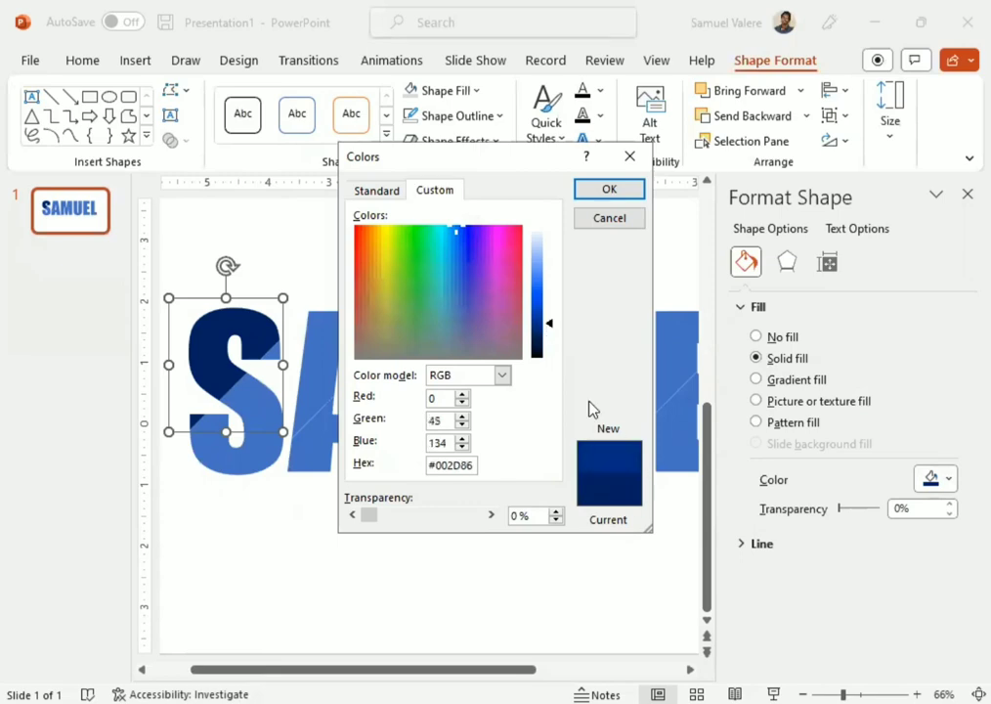
click(609, 189)
Give the other S fragment a solid fill as well.
click(252, 457)
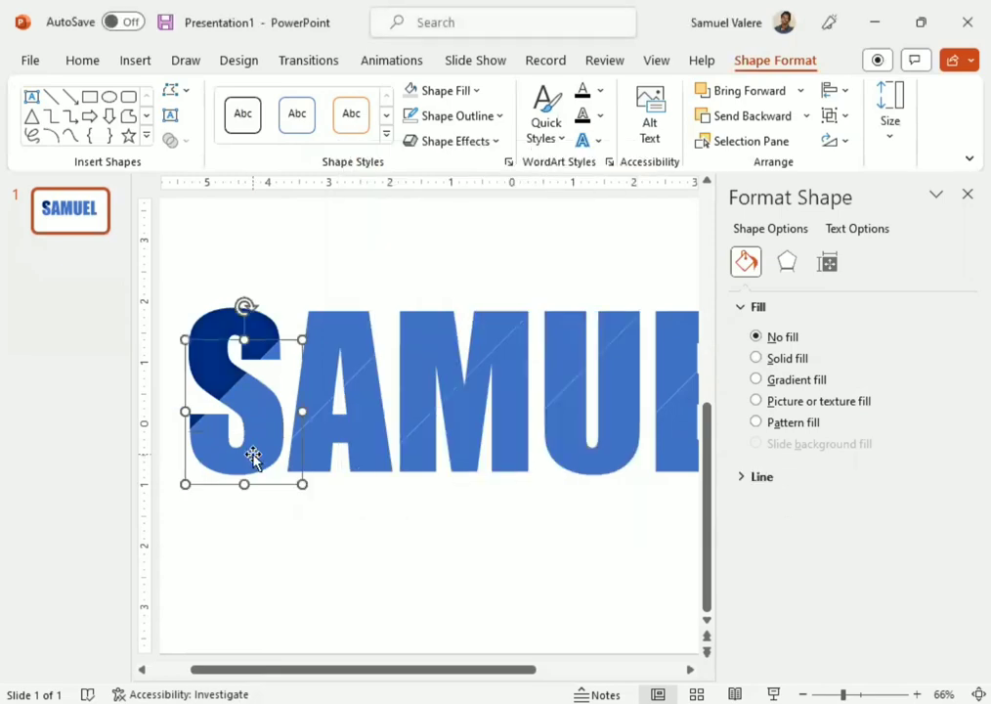
click(756, 358)
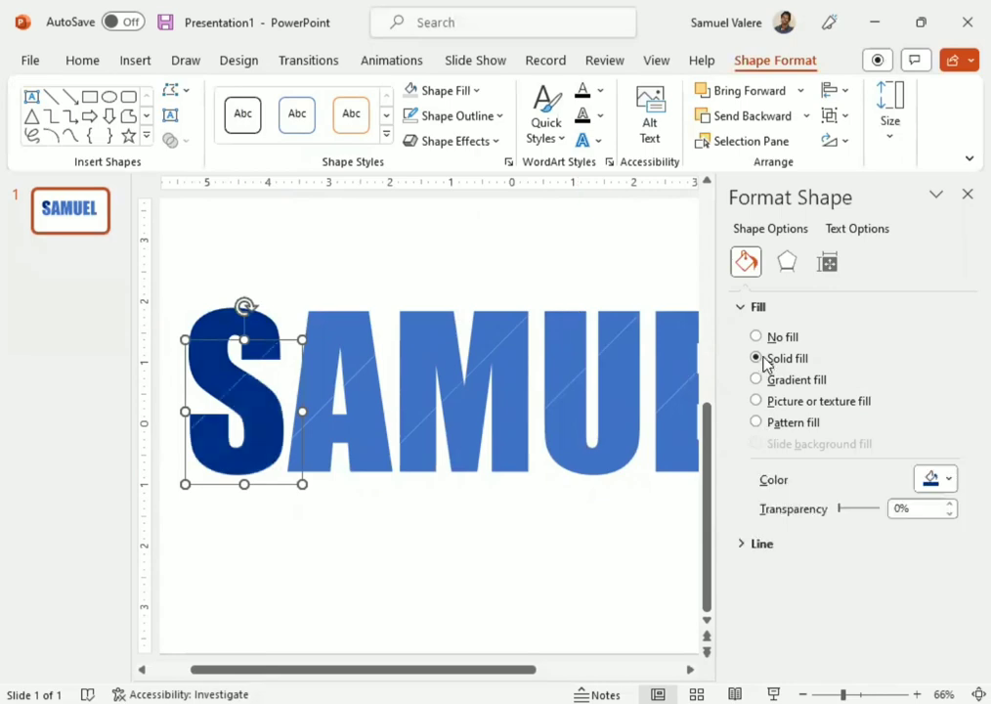
click(948, 479)
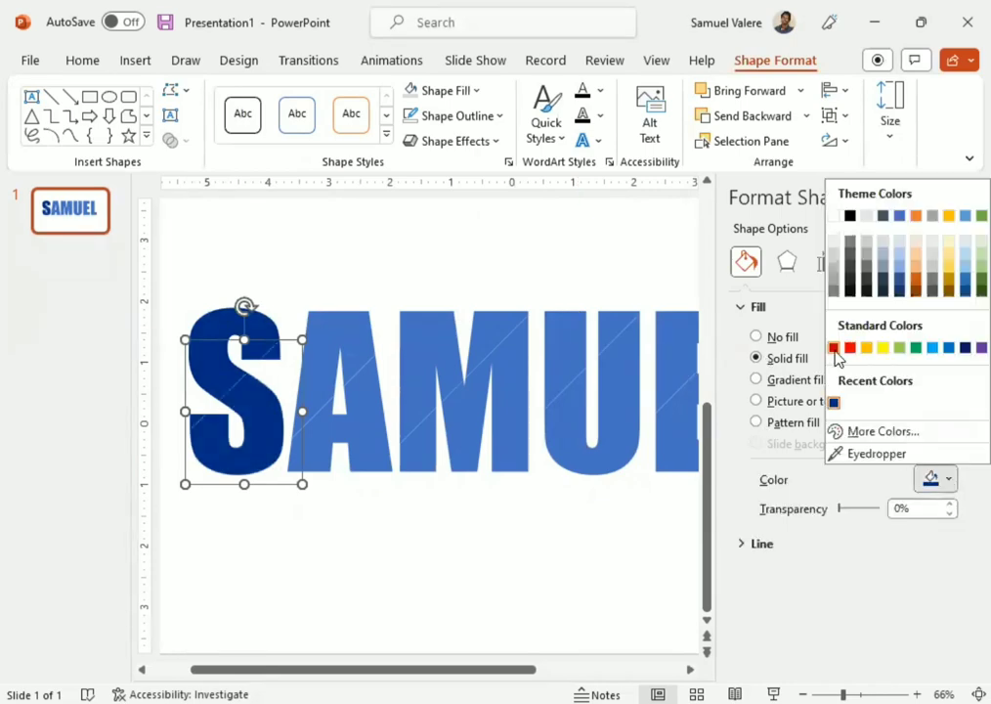
Fill the lower S fragment and the slice across S and A red.
click(833, 348)
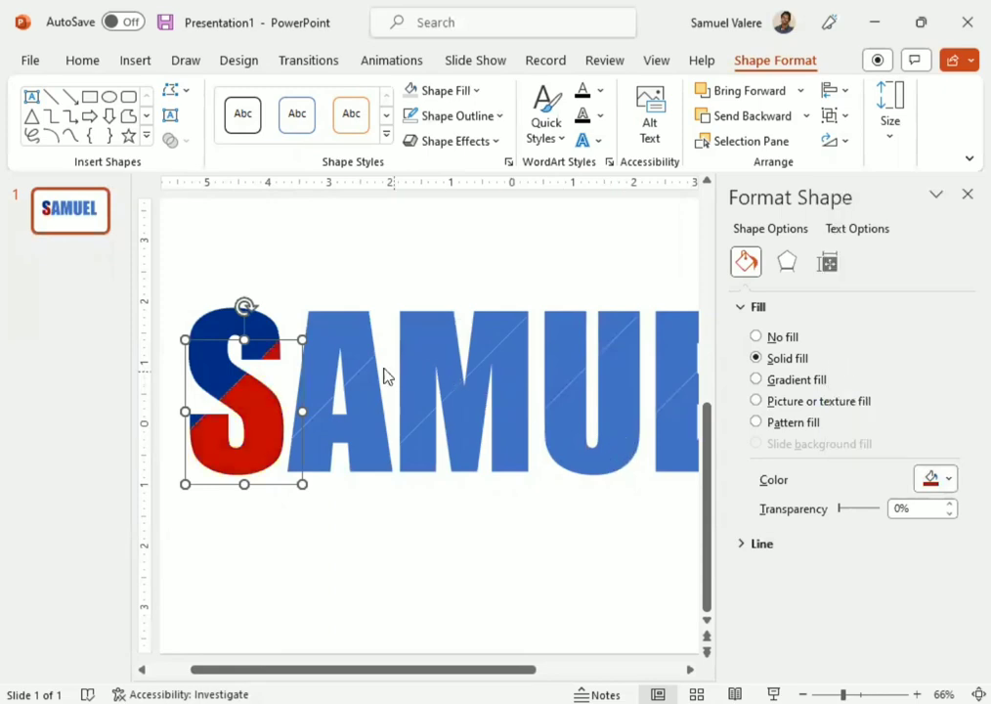
click(339, 340)
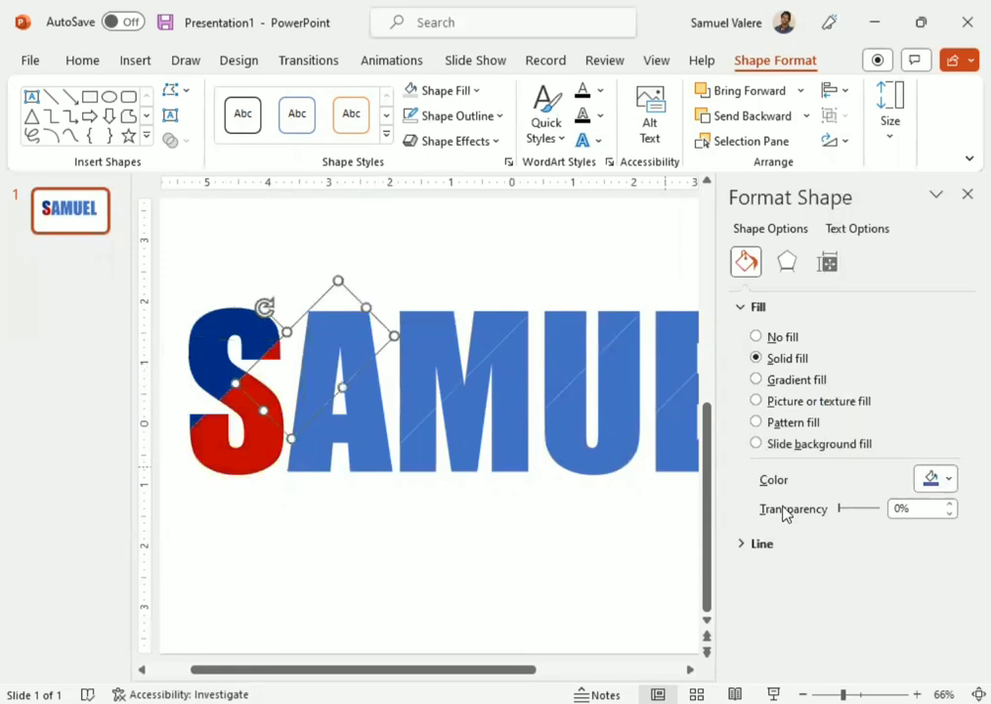
click(948, 479)
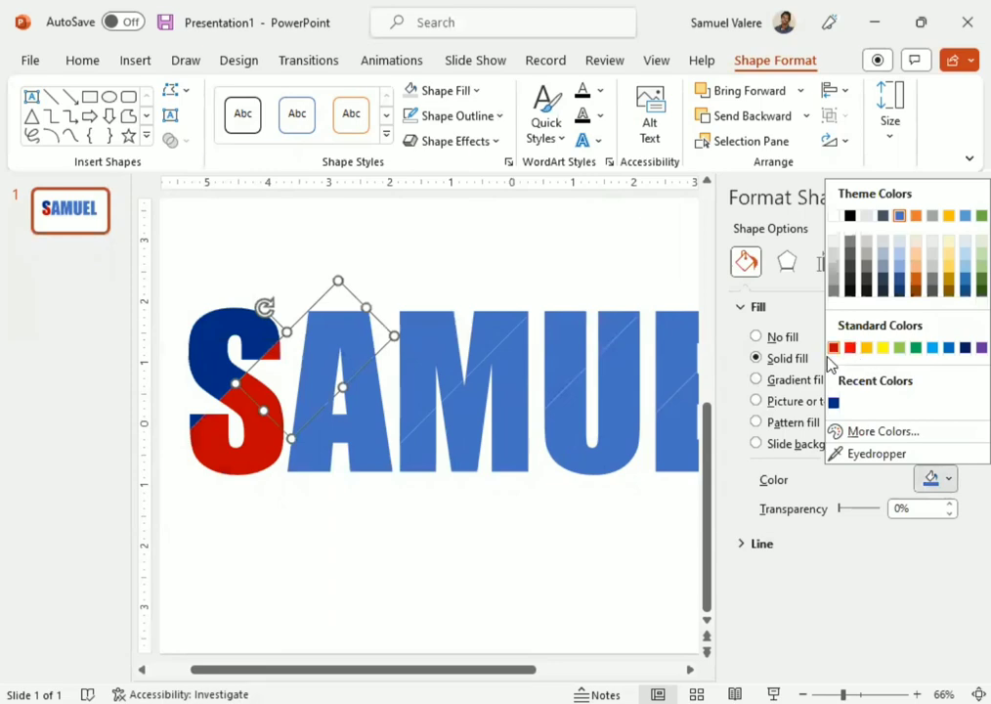
click(833, 348)
Fill the A's lower fragment and the upper M fragment navy.
drag(342, 391, 378, 464)
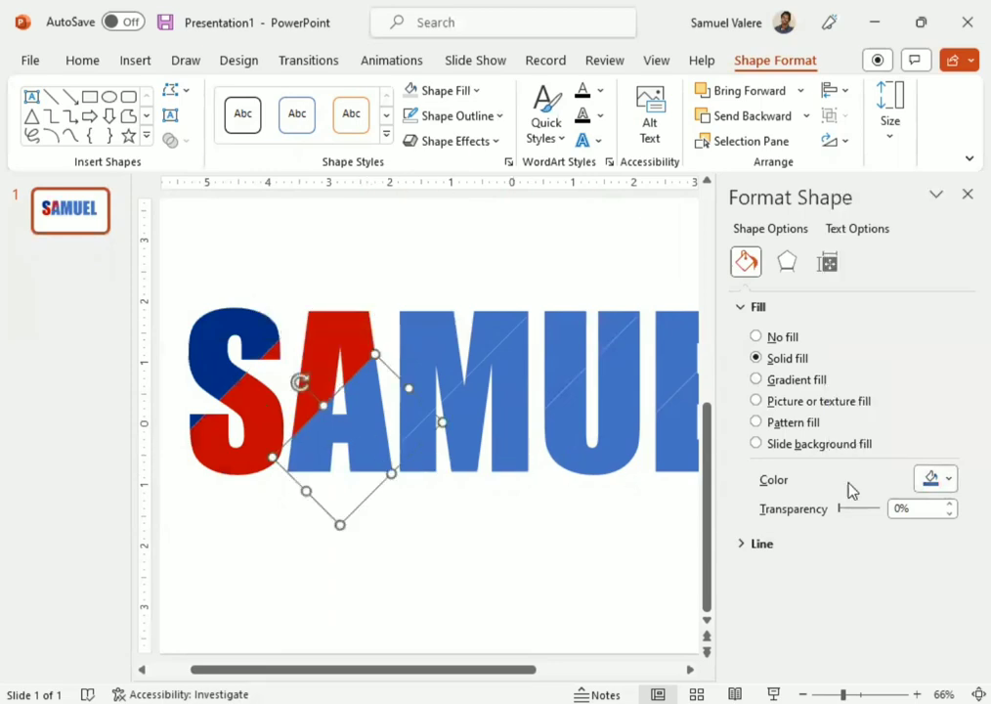
click(947, 482)
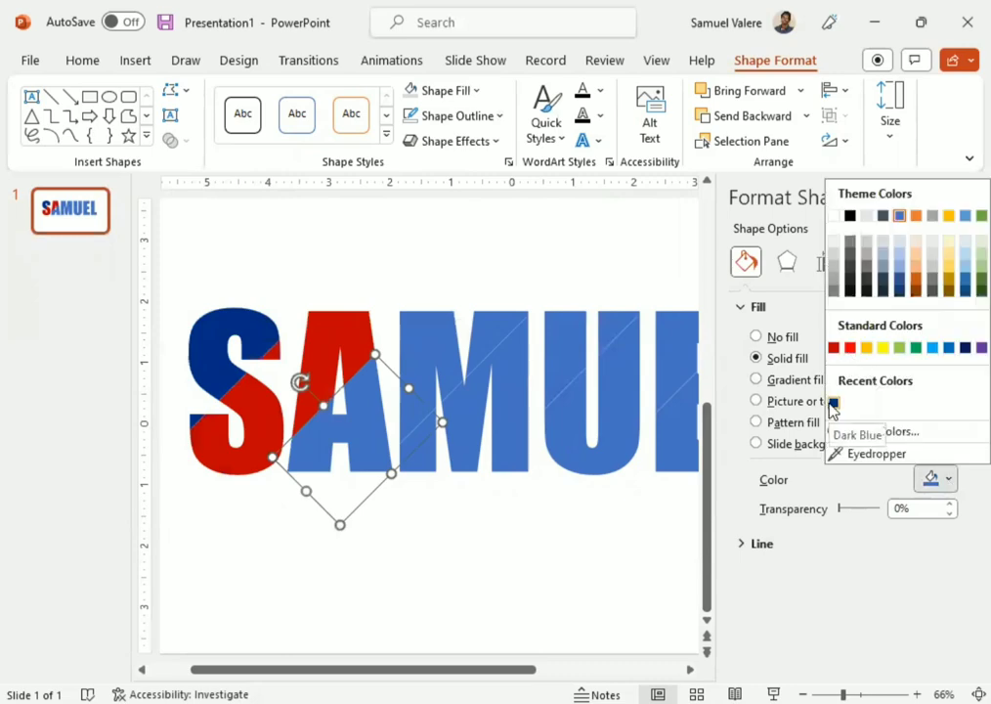
click(832, 405)
click(438, 343)
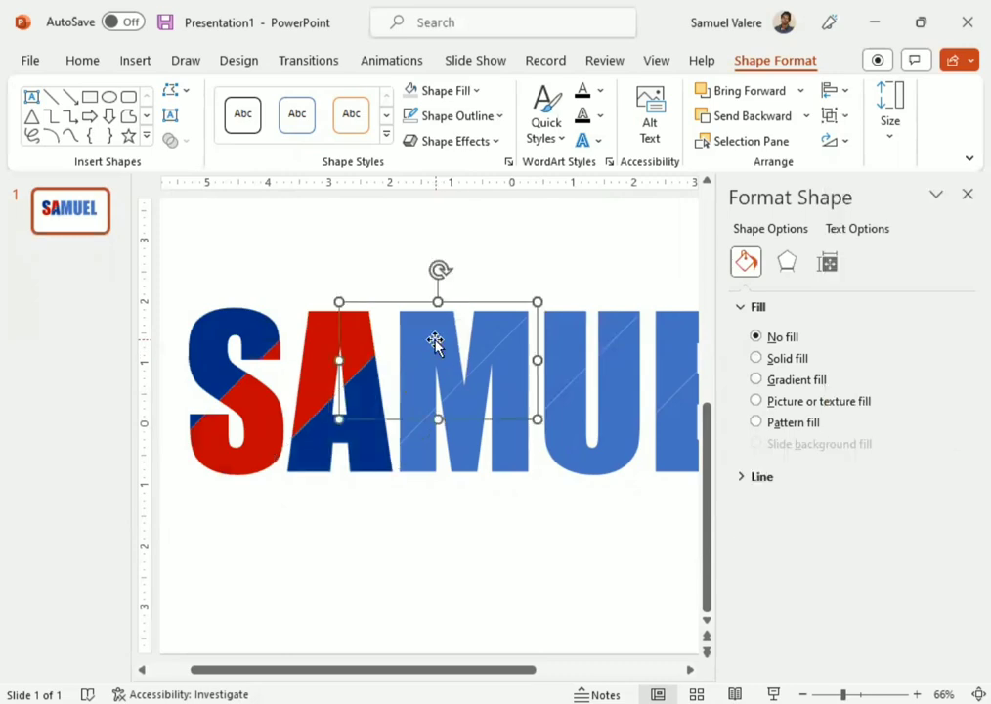
click(781, 363)
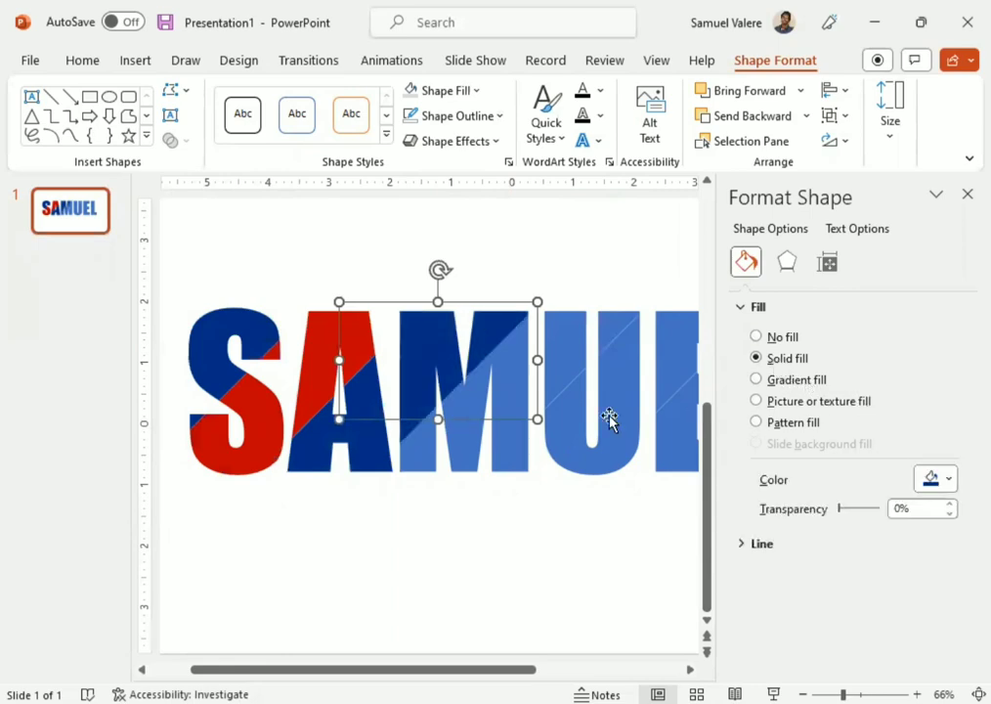
Group the lower M slice with its small leftover piece and fill it solid red.
click(516, 457)
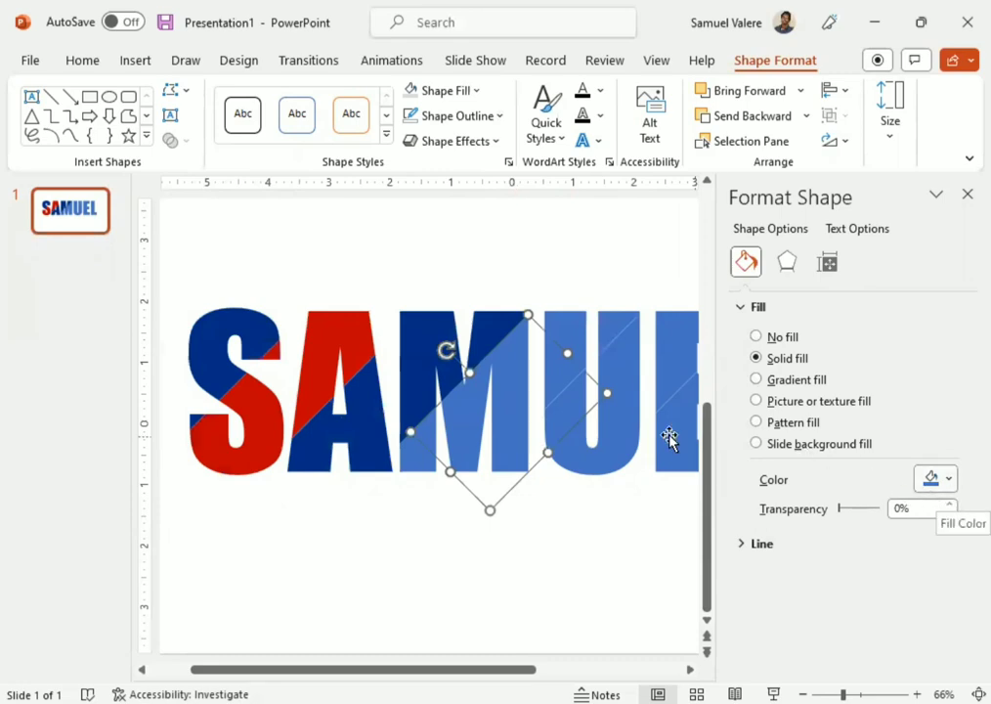
shift+click(416, 459)
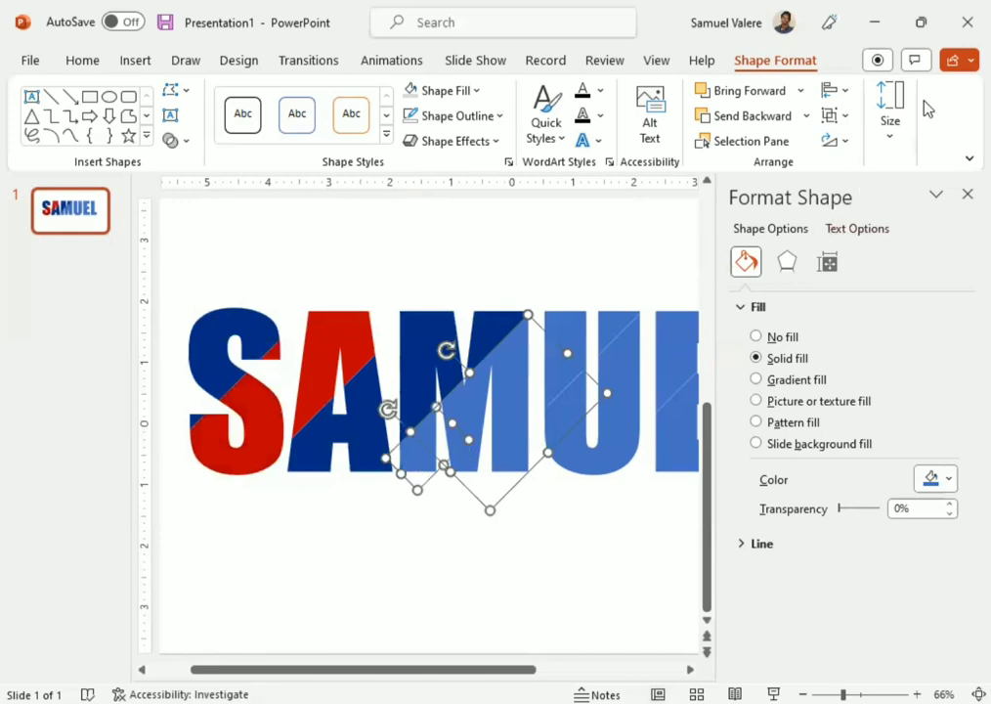
click(845, 117)
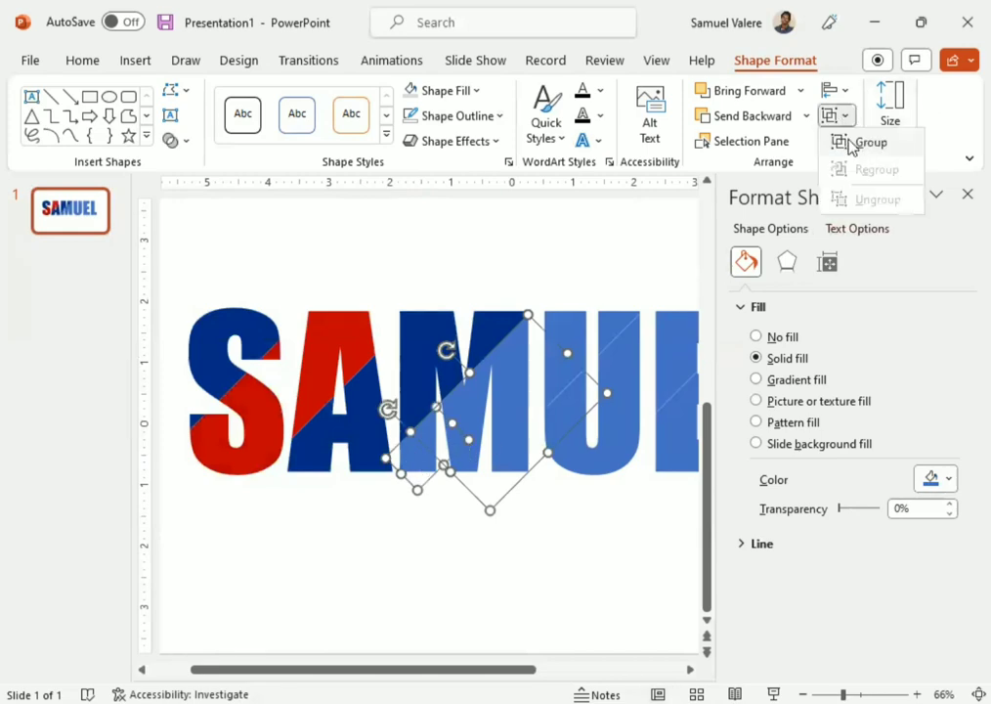
click(869, 143)
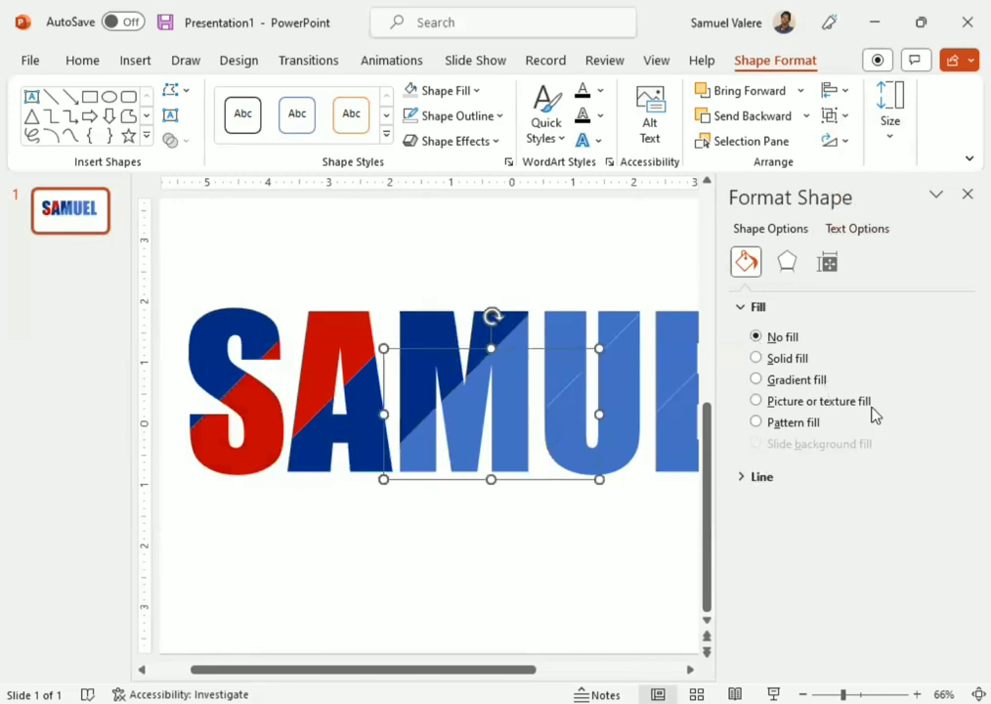
click(780, 359)
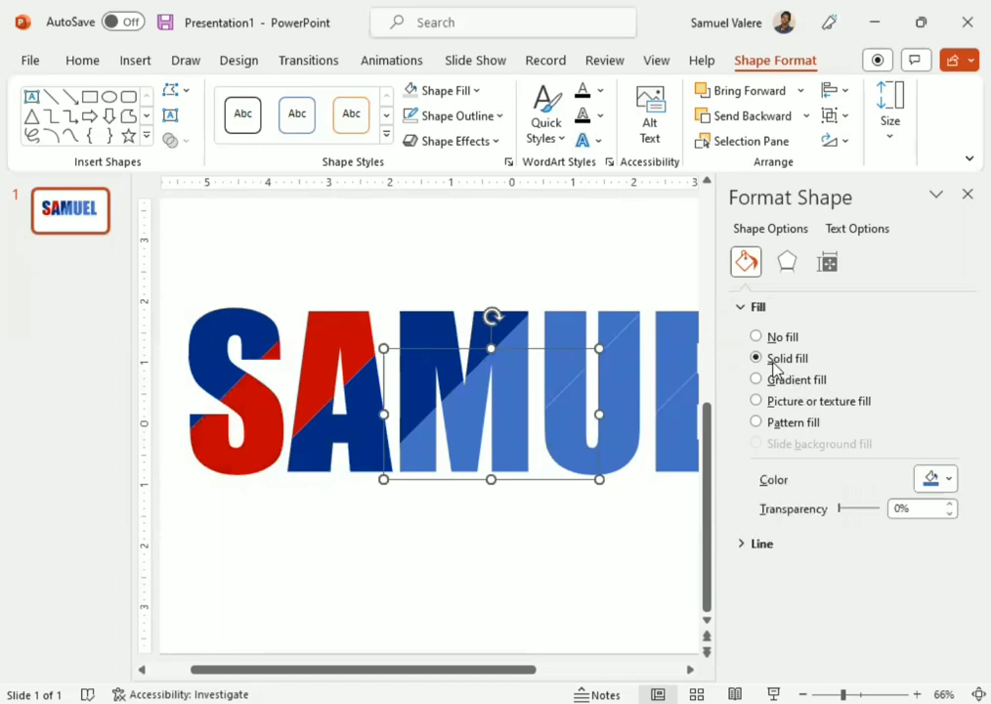
click(948, 481)
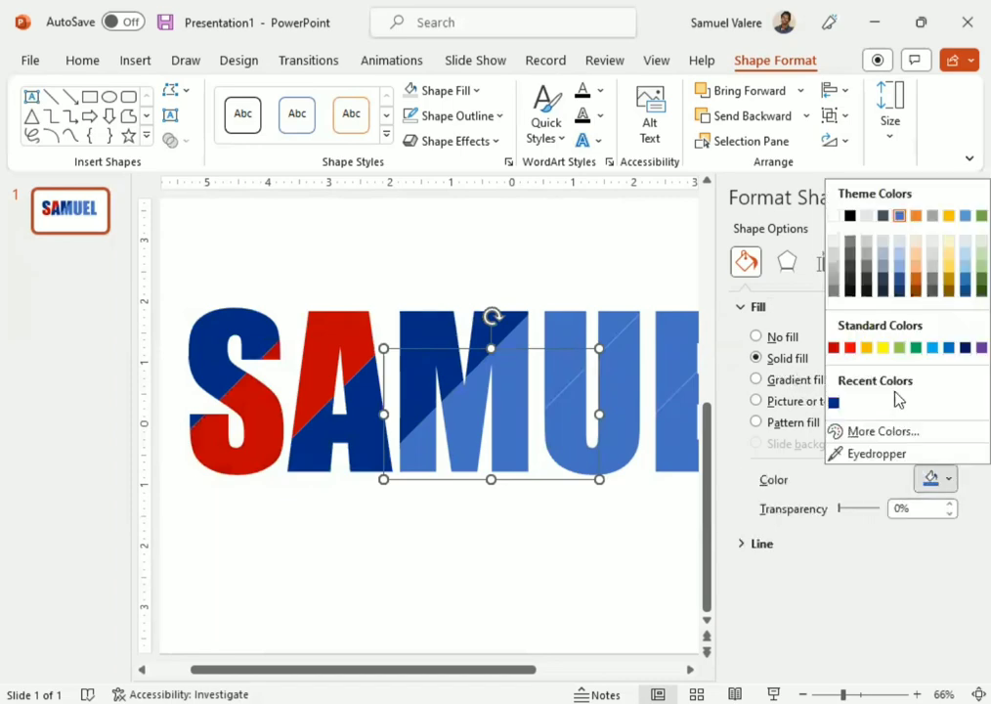
click(834, 350)
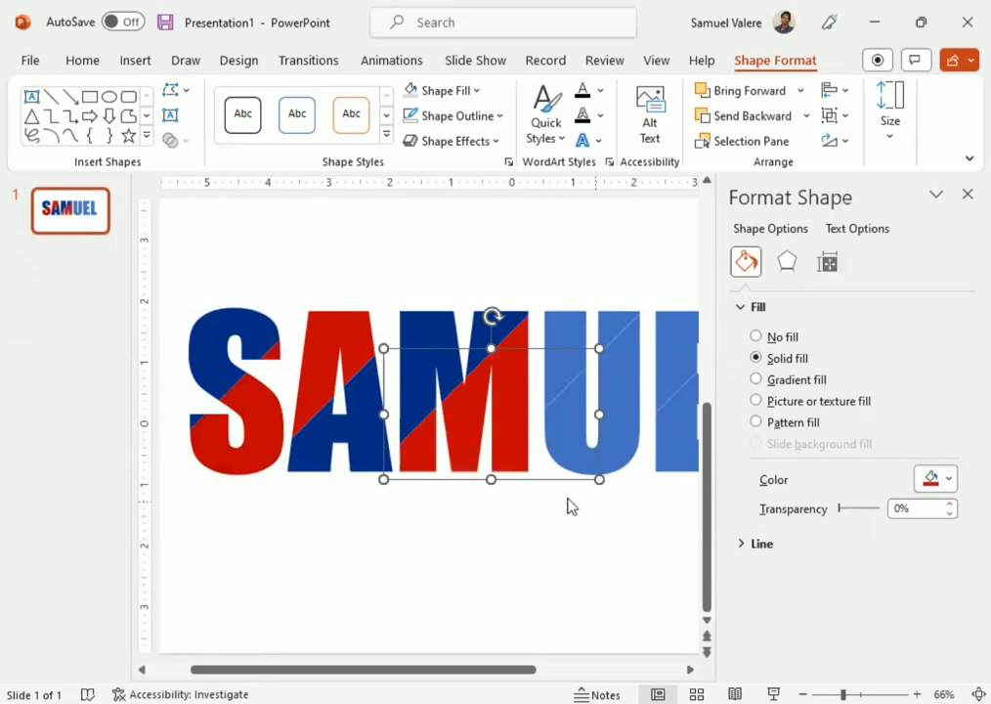
Group the two pieces at the top of the U and fill them solid red.
click(592, 338)
shift+click(619, 326)
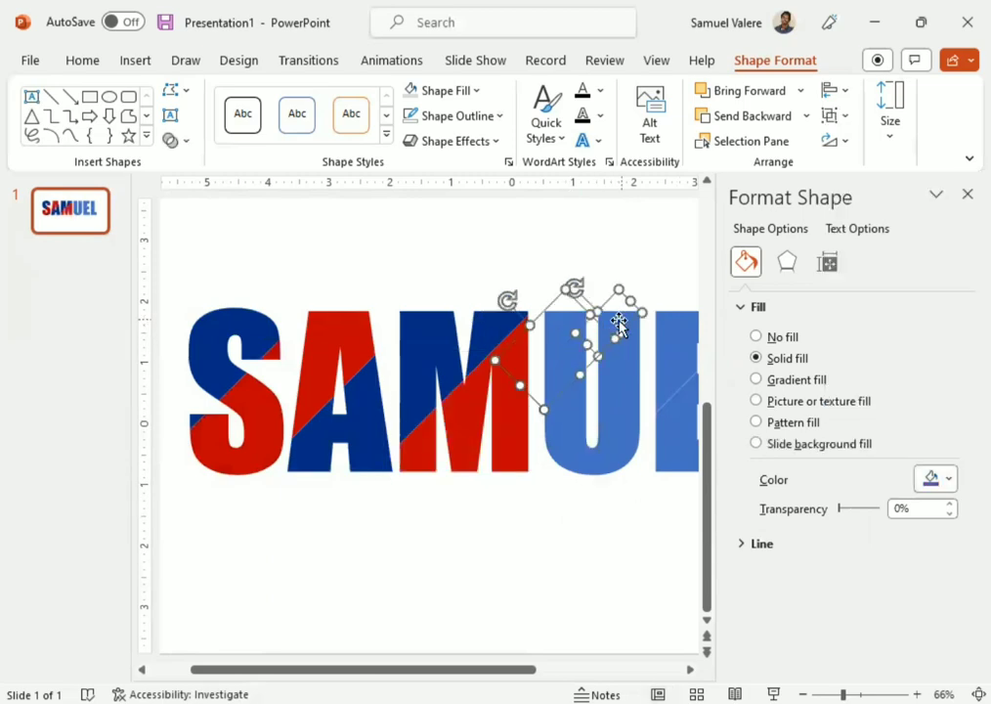
click(832, 116)
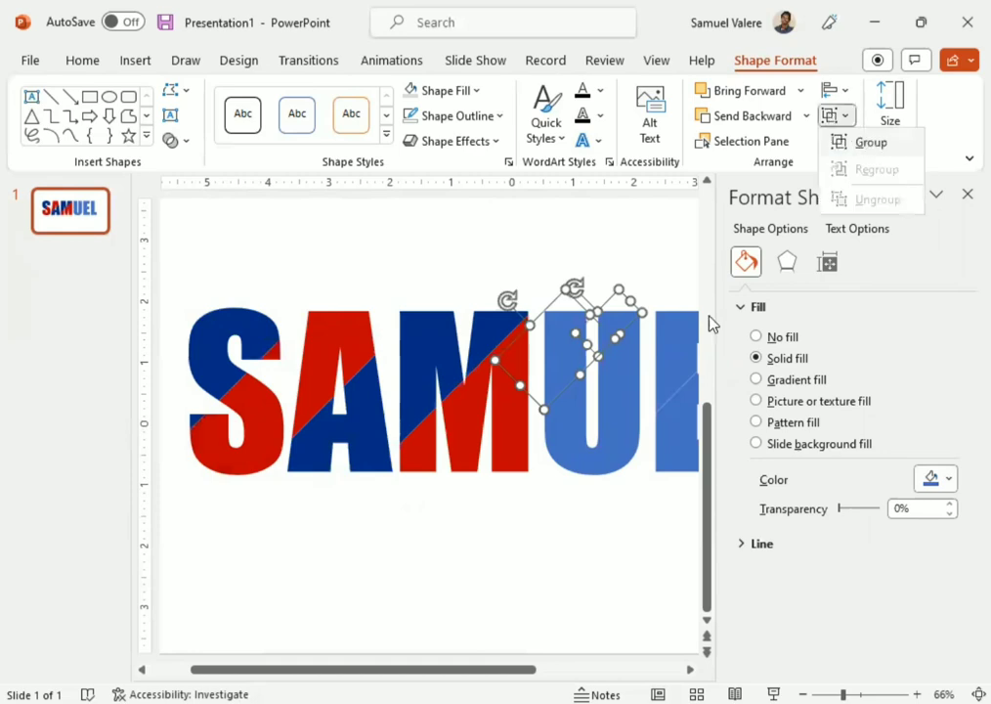
key(ctrl+g)
click(771, 360)
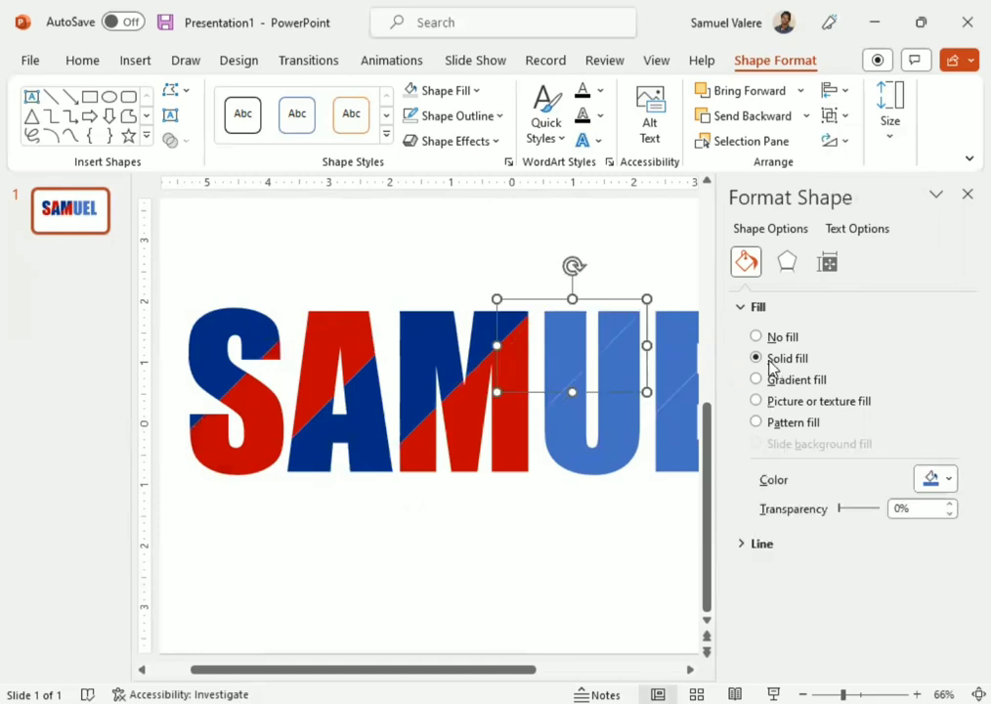
click(948, 480)
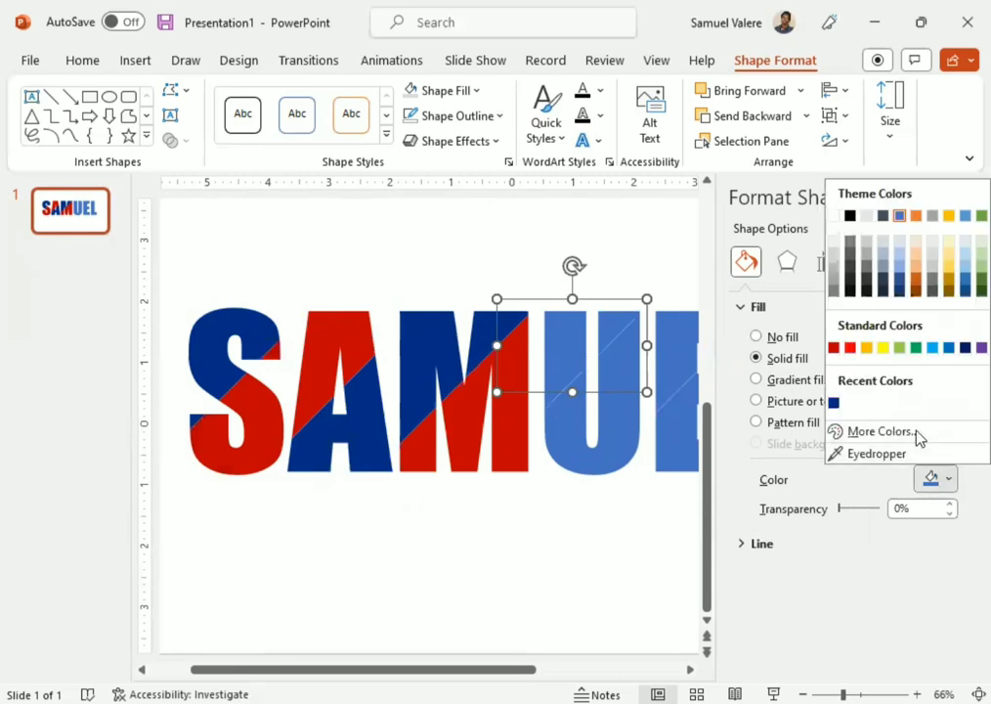
click(834, 348)
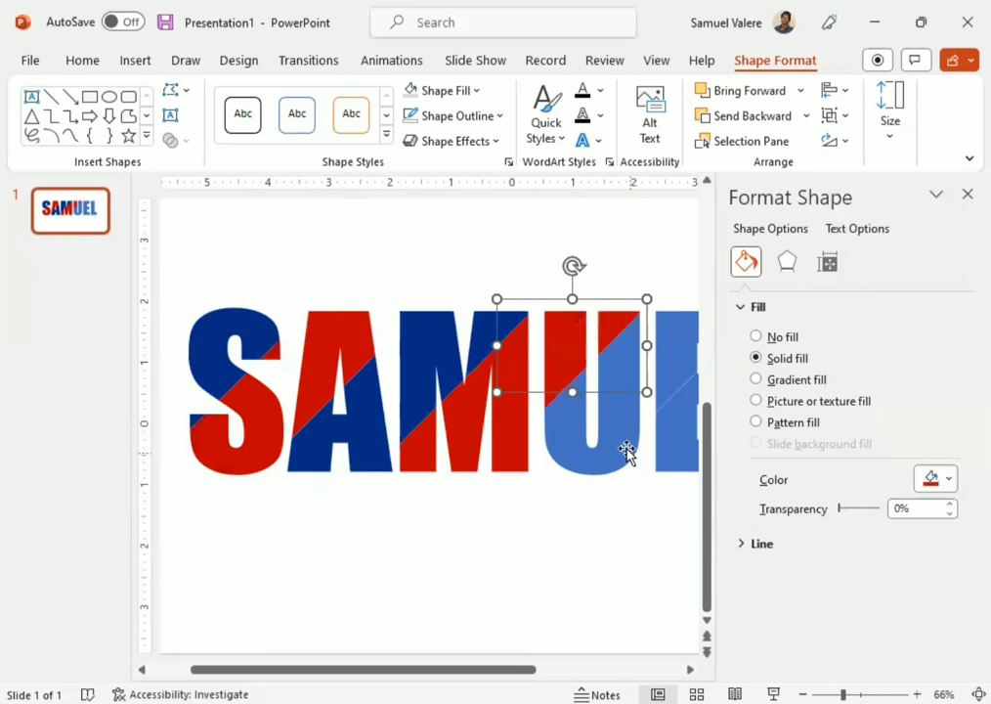
Fill the rotated lower slice of the U navy.
click(621, 443)
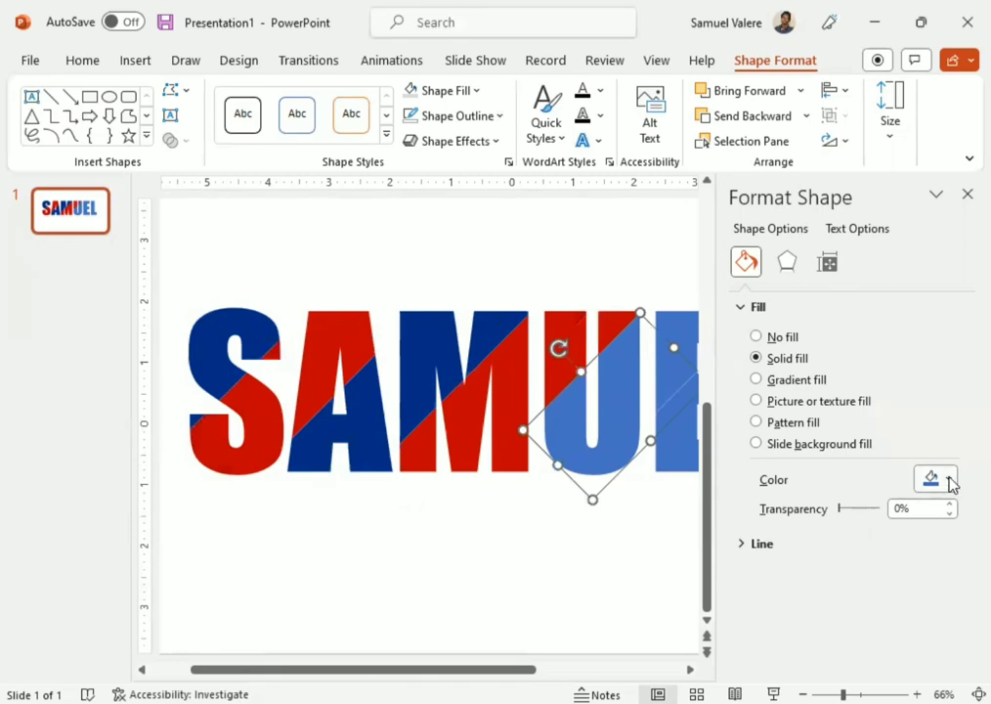
click(948, 479)
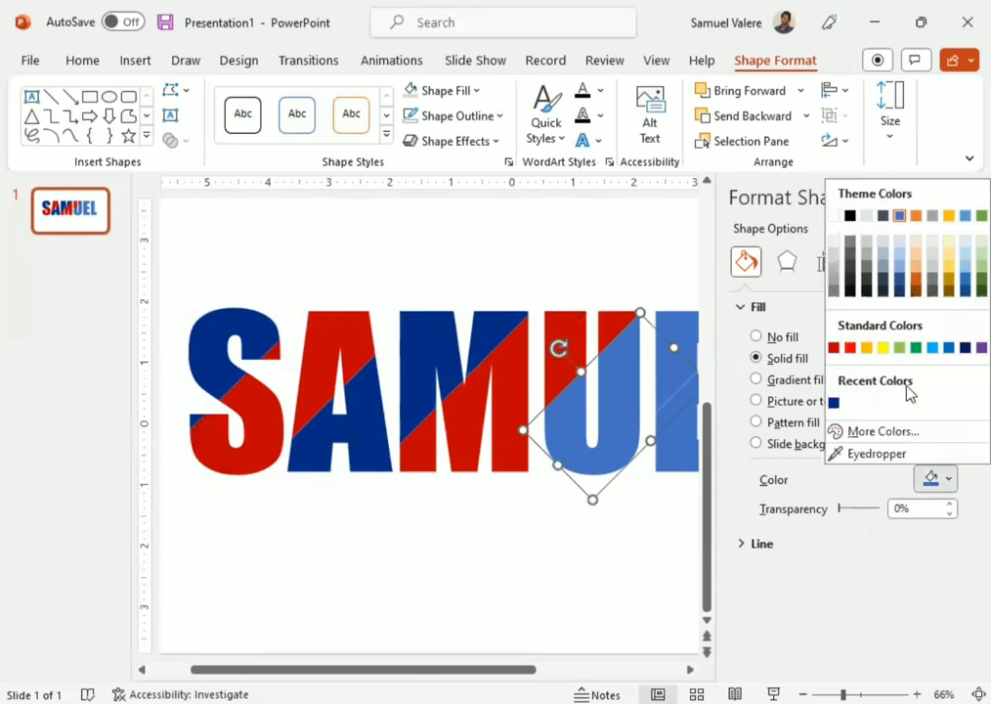
click(833, 403)
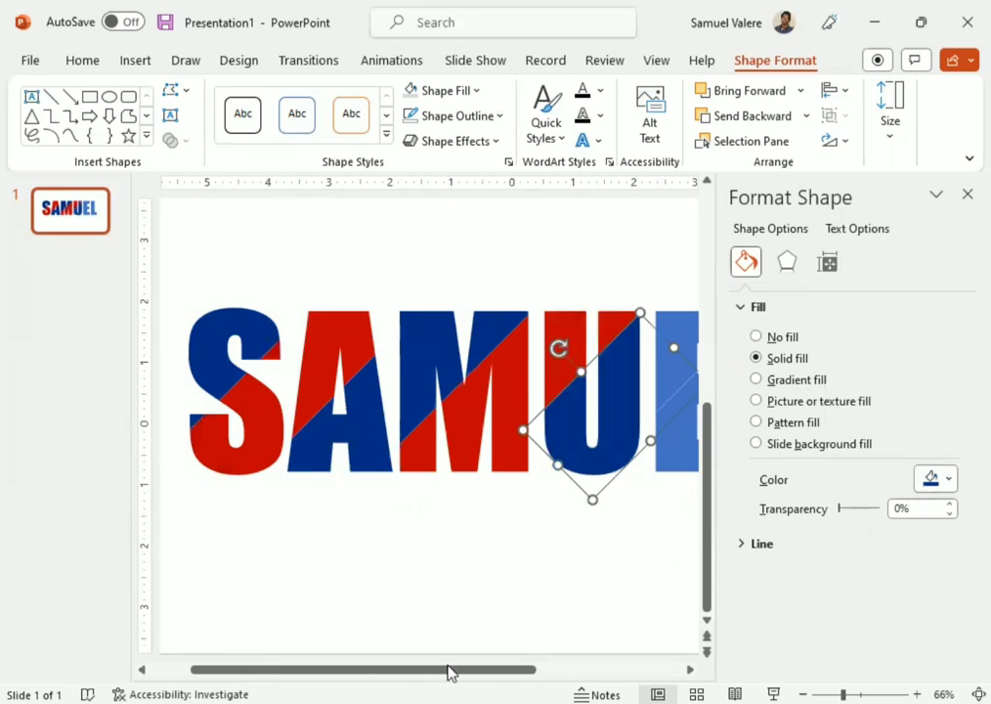
Colour the E's upper slice navy and its lower slice red.
drag(440, 669, 508, 670)
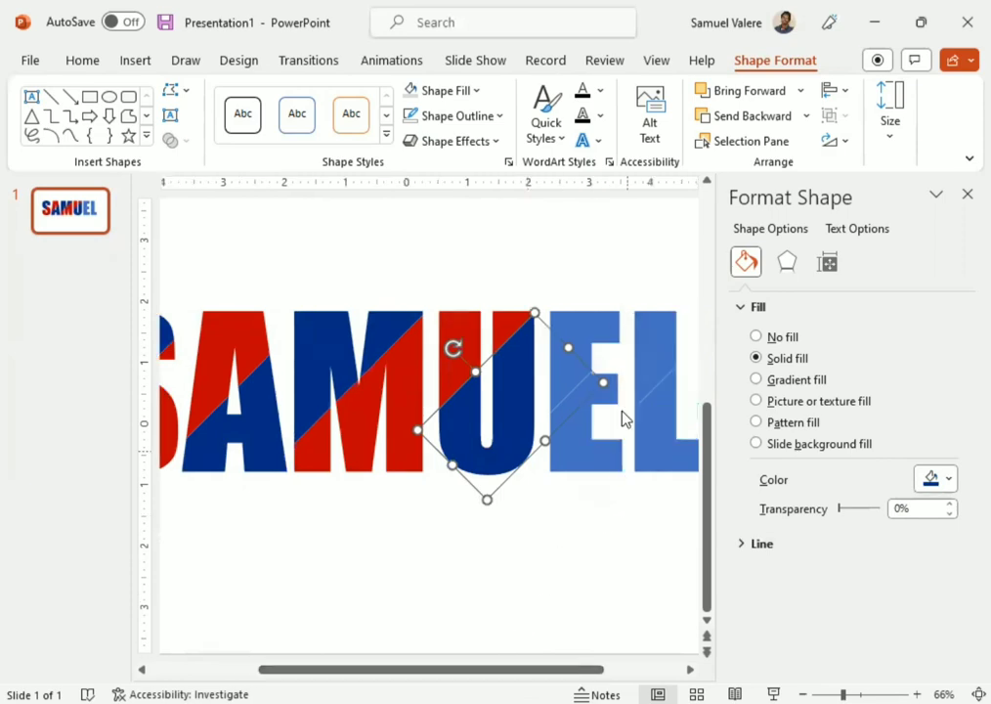
click(575, 333)
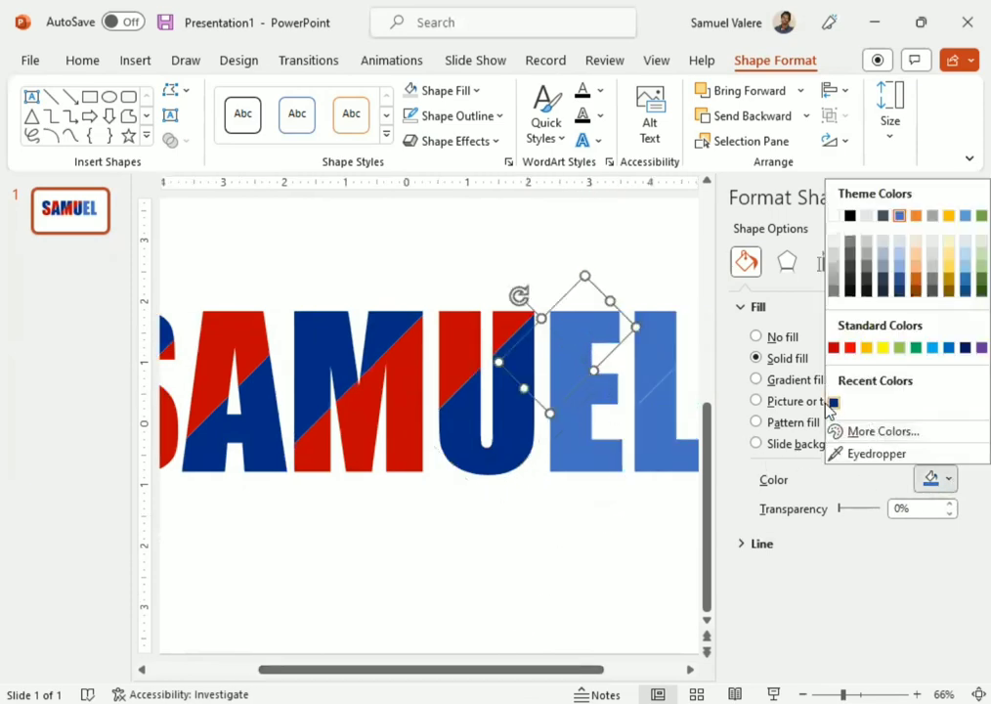
click(834, 403)
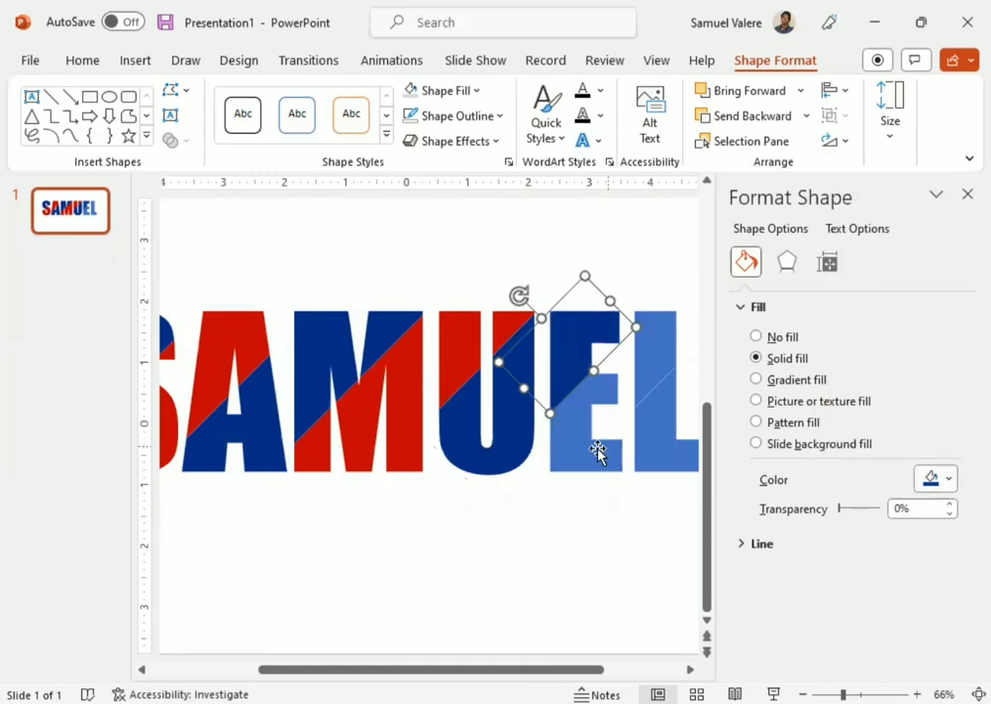
click(597, 453)
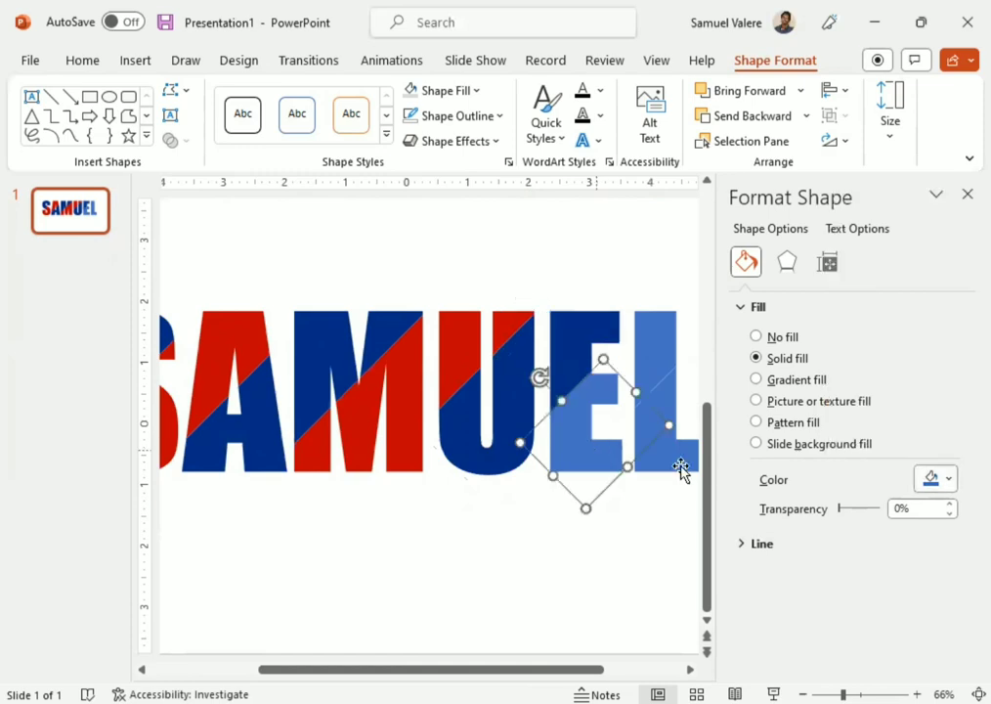
click(950, 480)
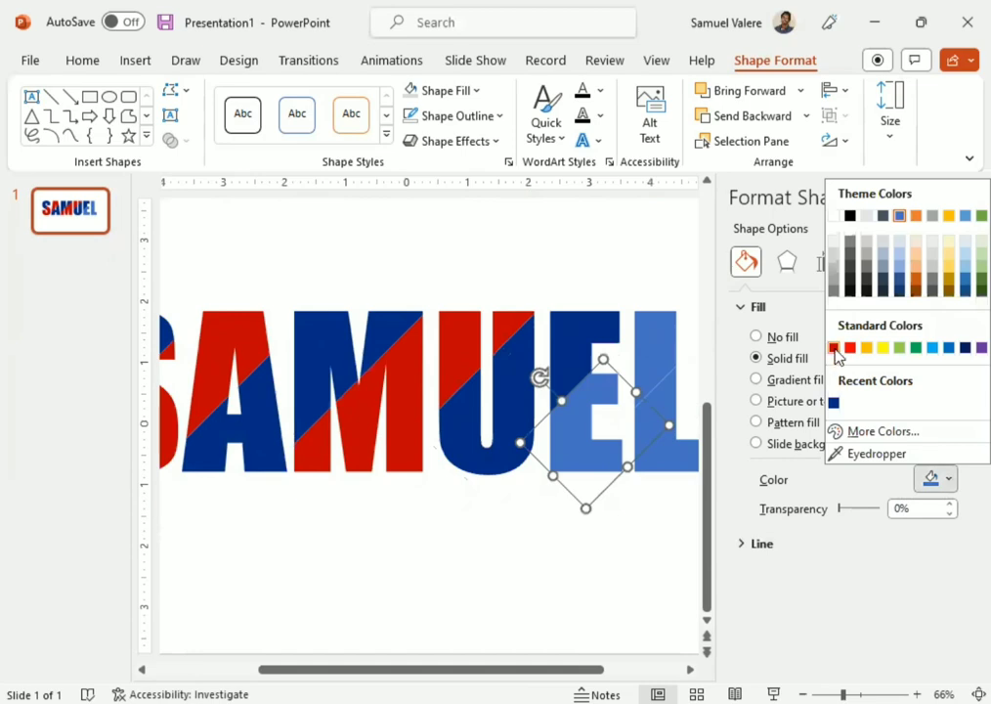
click(833, 348)
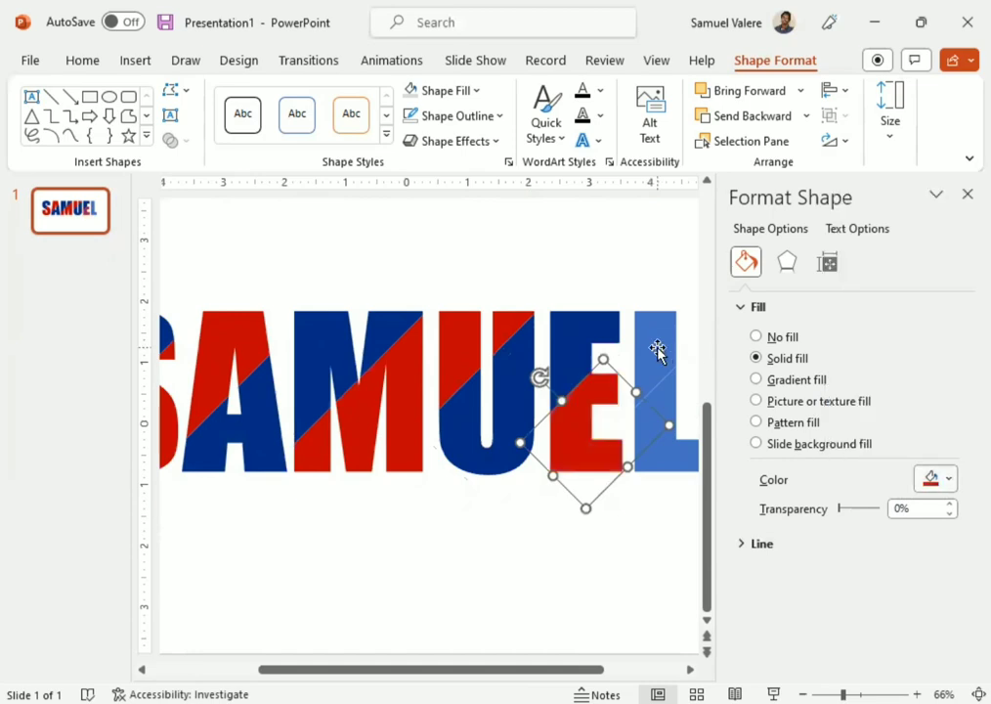
Colour the L's upper slice red and its lower slice navy.
drag(656, 347, 658, 349)
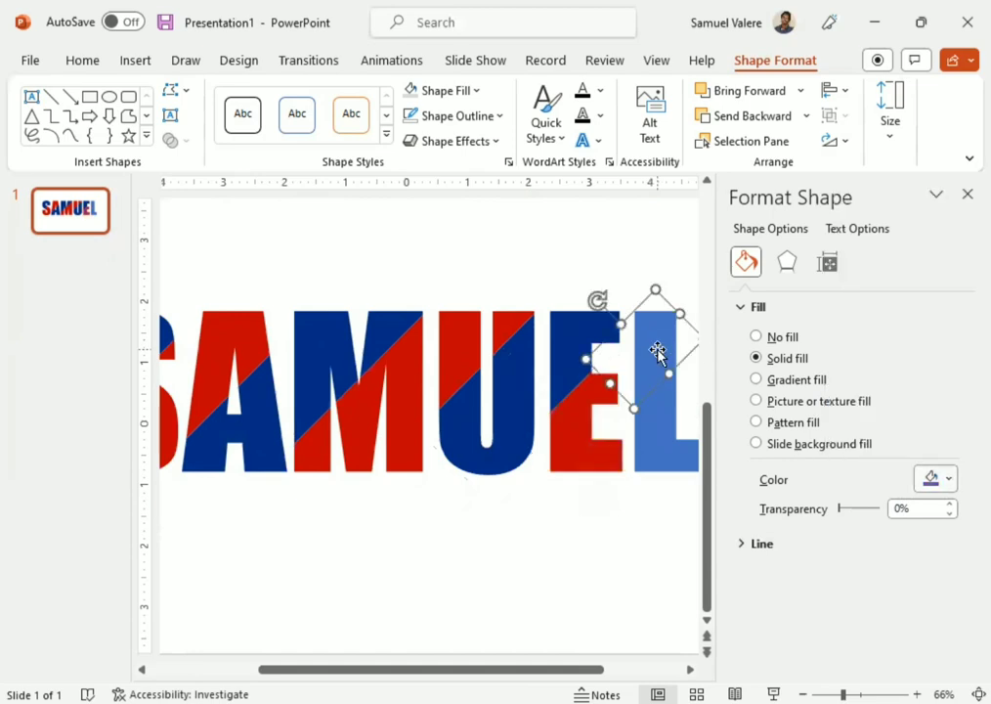
click(950, 480)
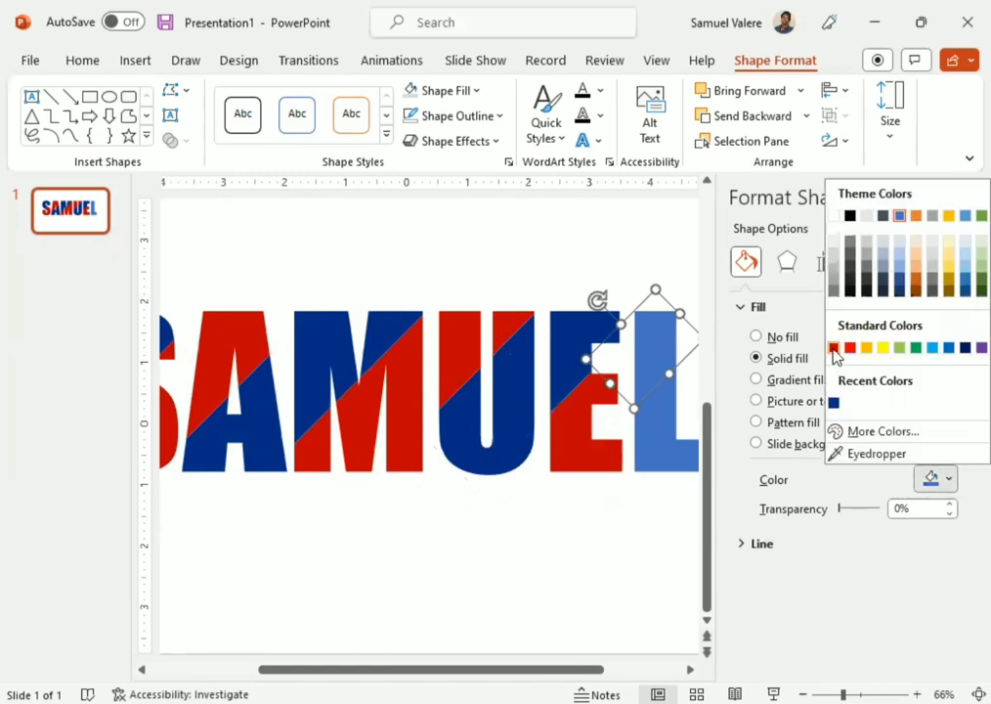
click(834, 348)
click(659, 453)
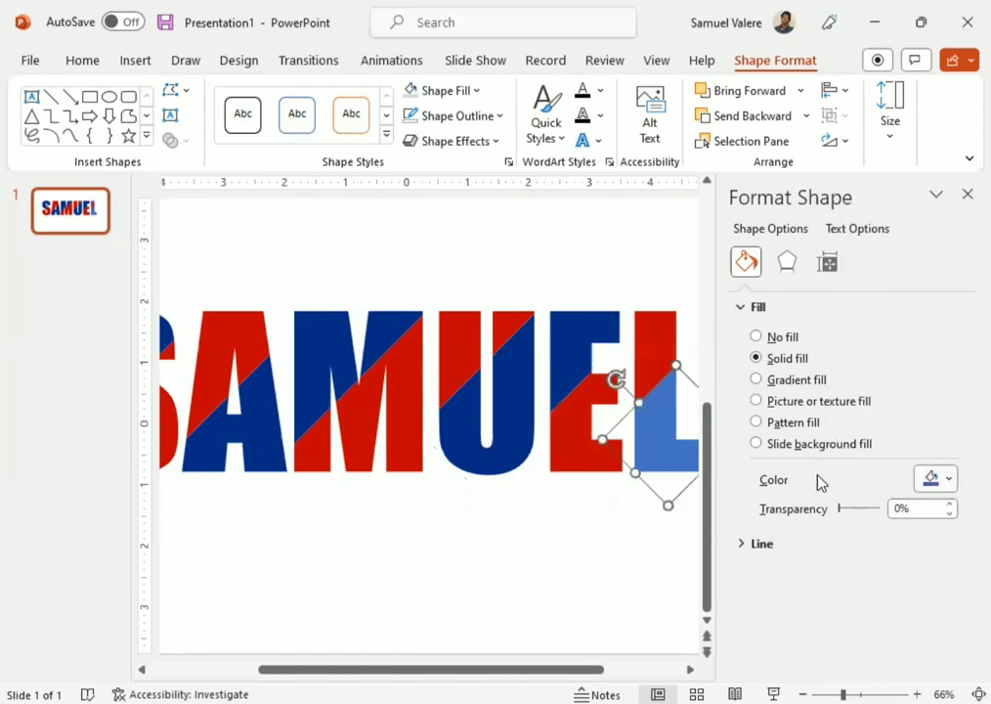
click(948, 480)
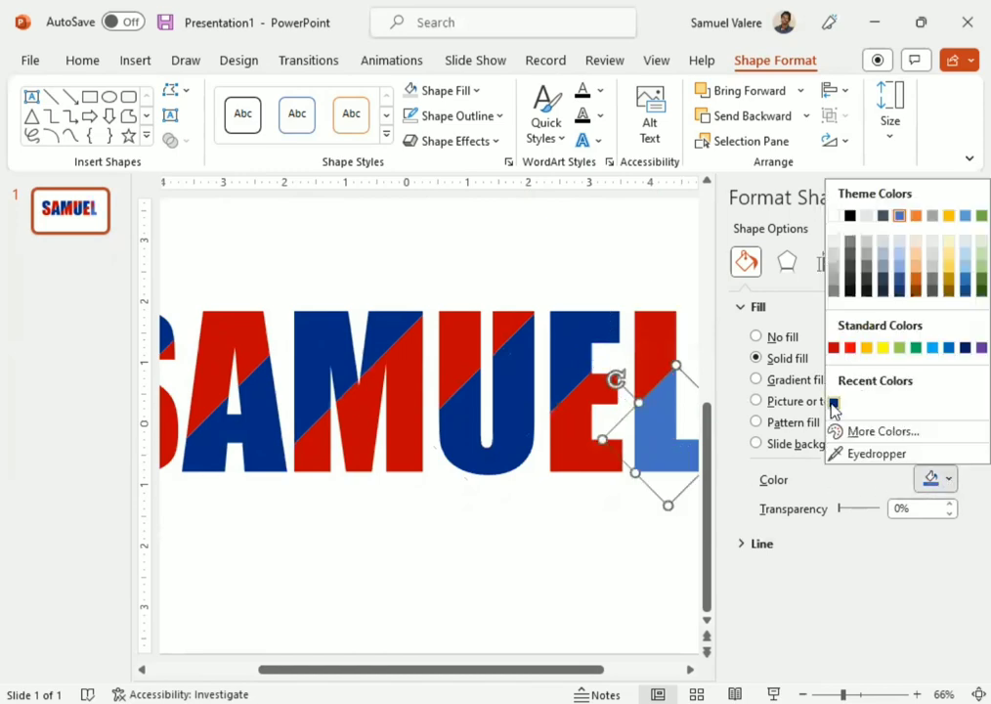
click(833, 404)
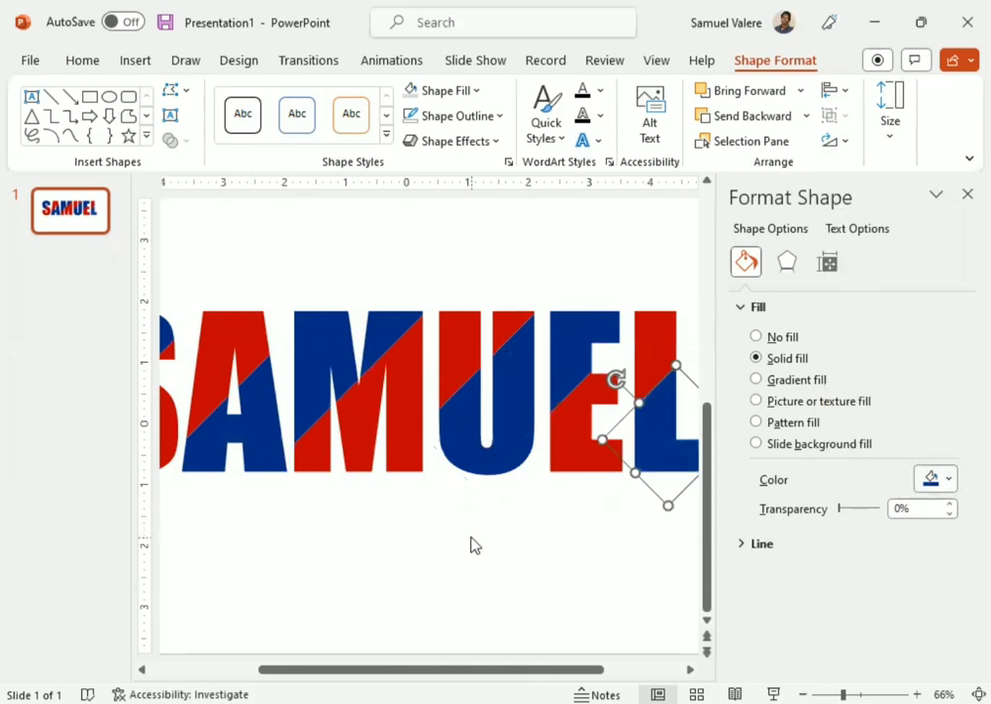
Close the Format Shape pane and group the two fragments of S, then of A.
click(966, 195)
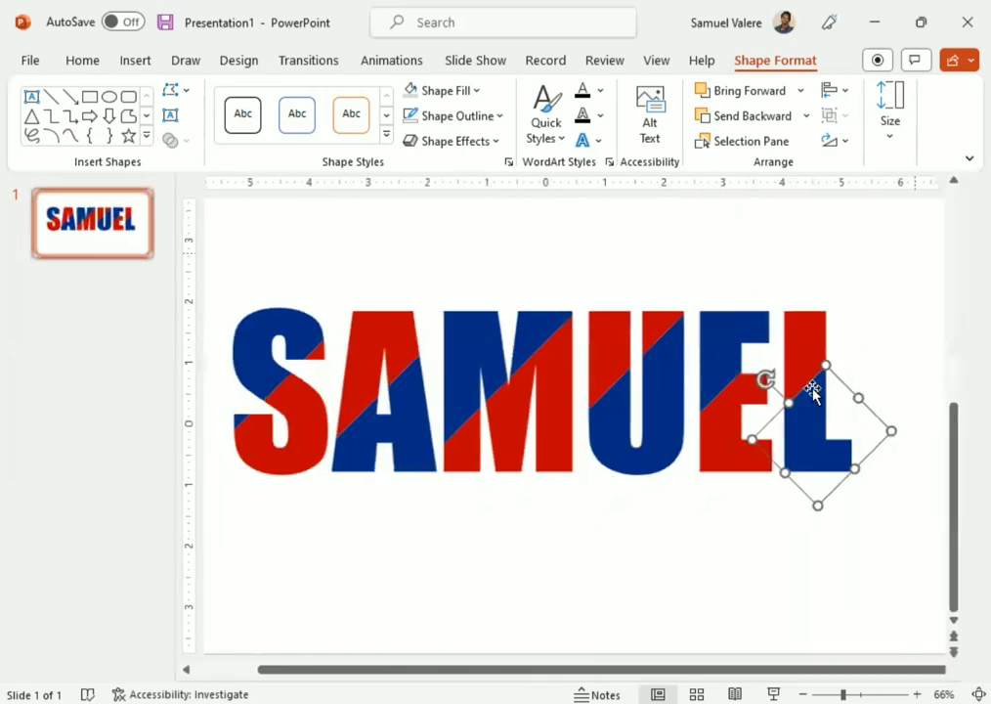
click(285, 342)
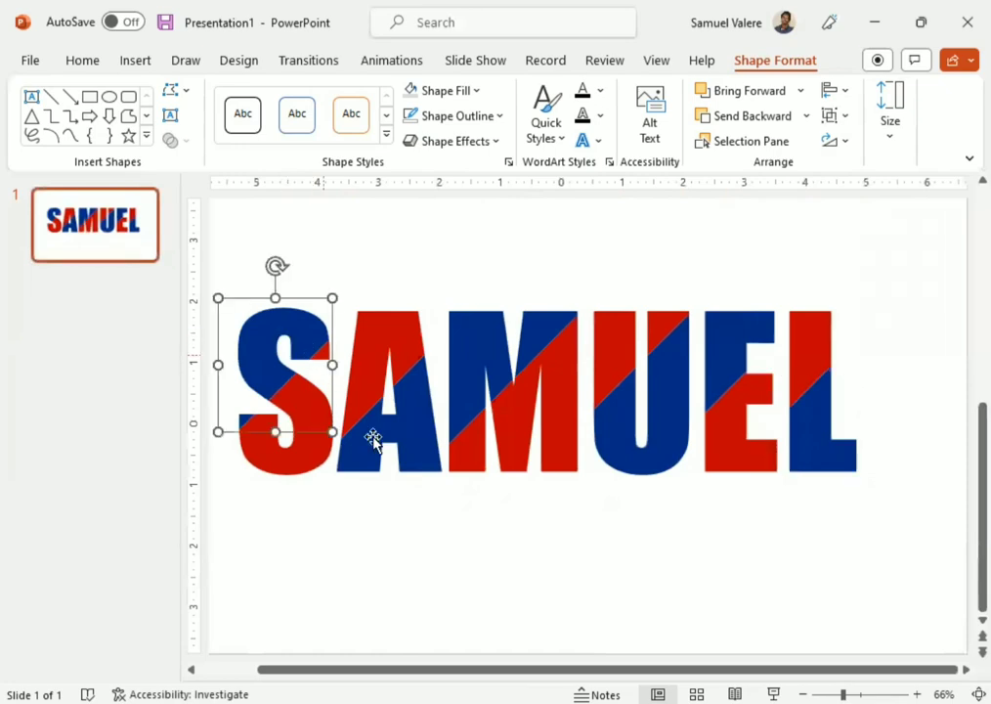
shift+click(303, 457)
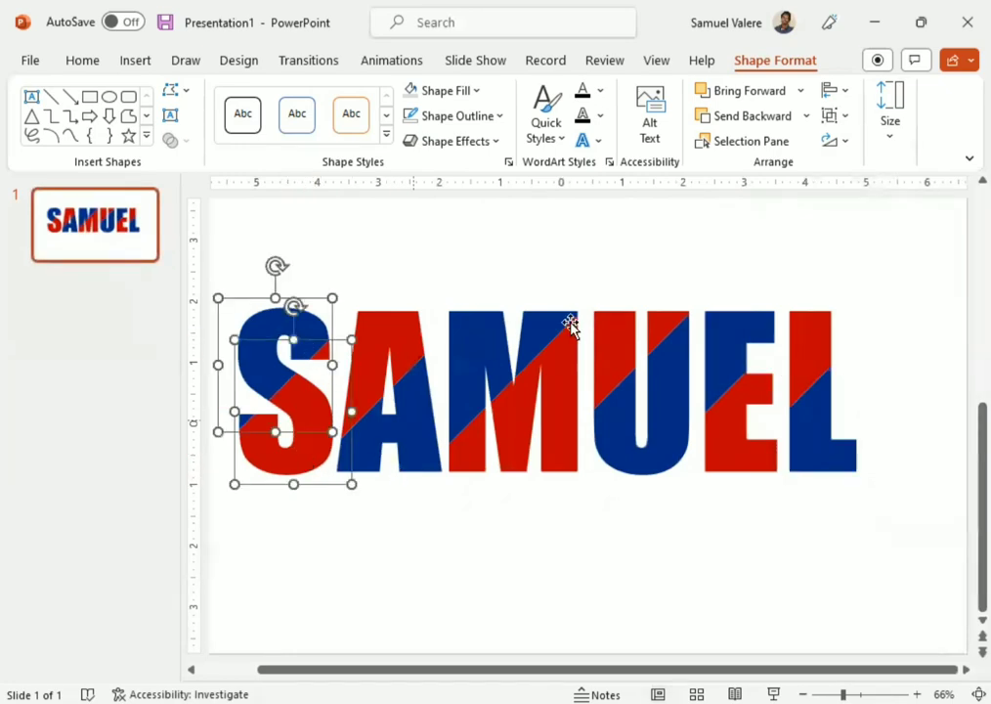
click(839, 115)
click(860, 142)
click(384, 326)
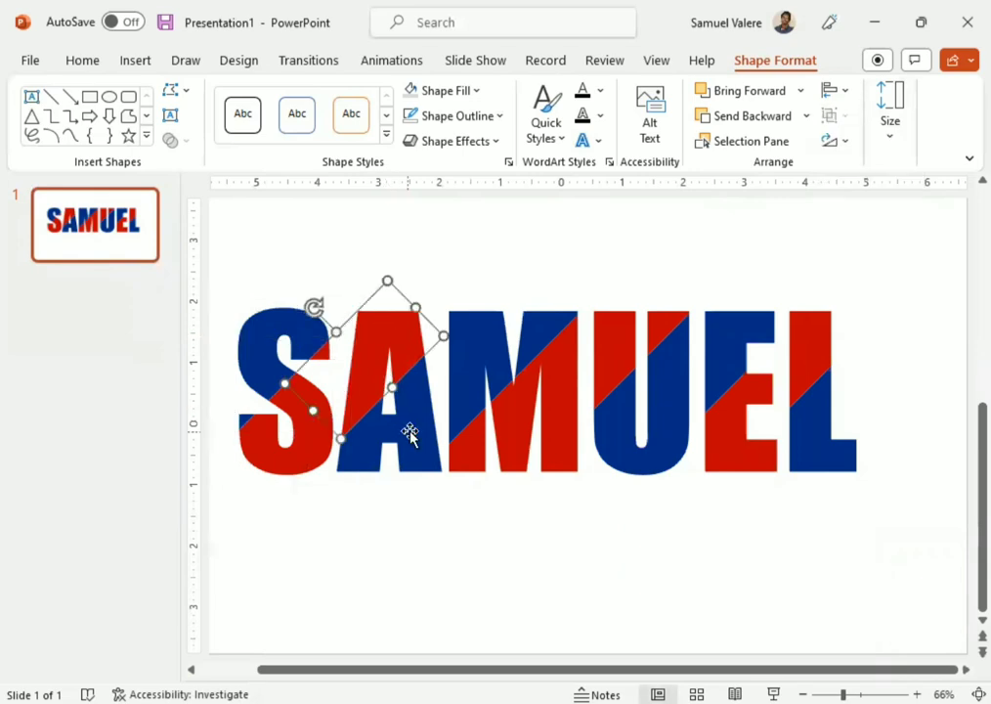
shift+click(416, 430)
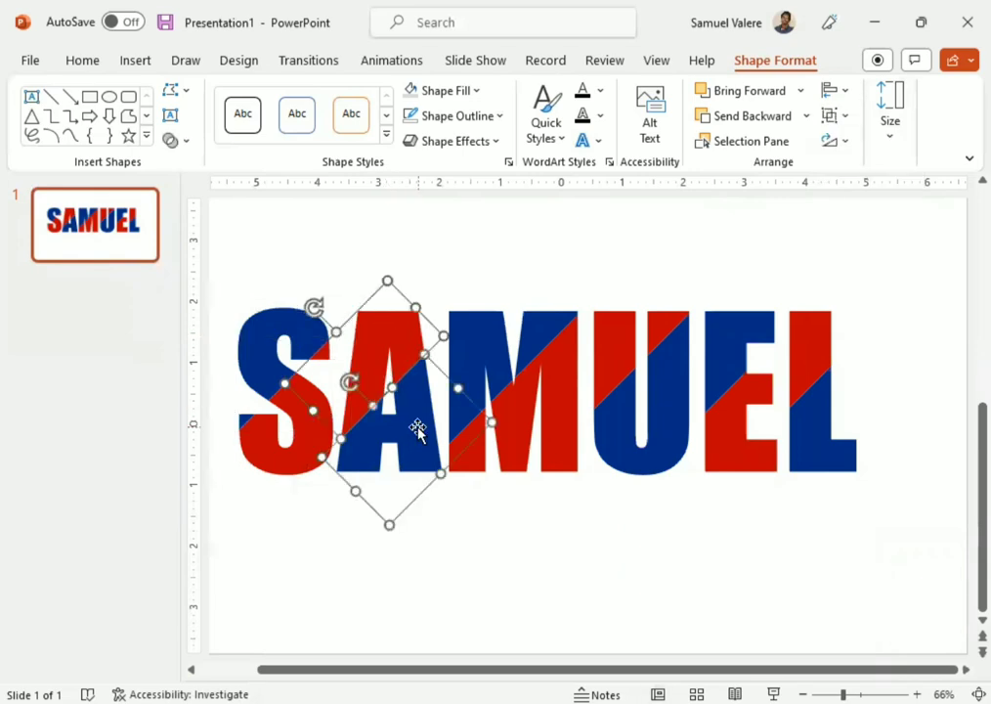
click(833, 116)
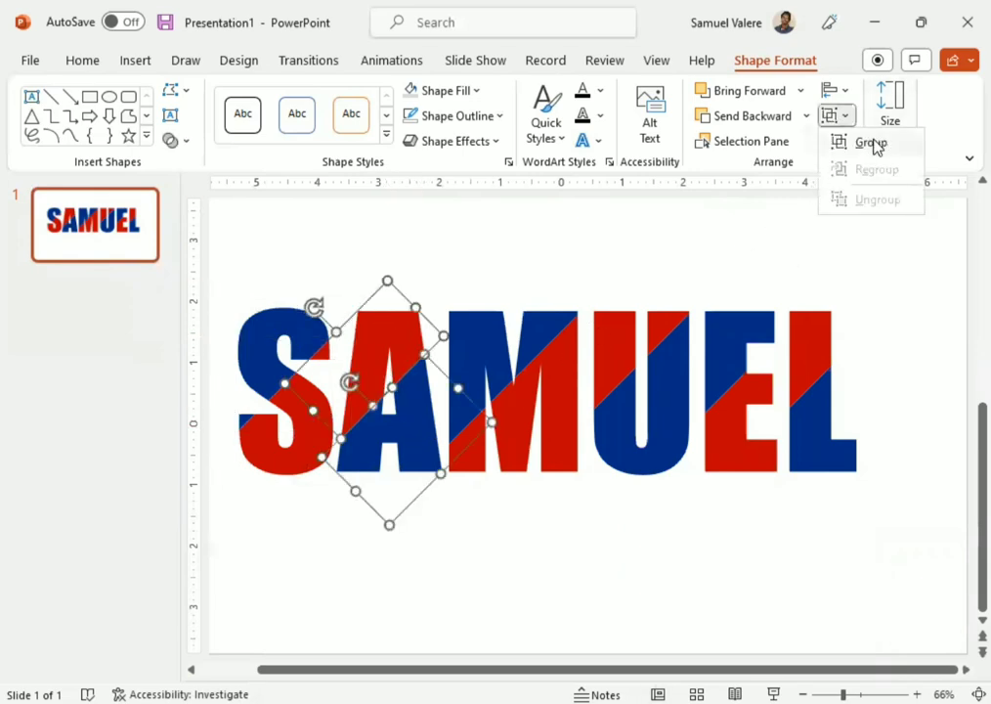
click(873, 144)
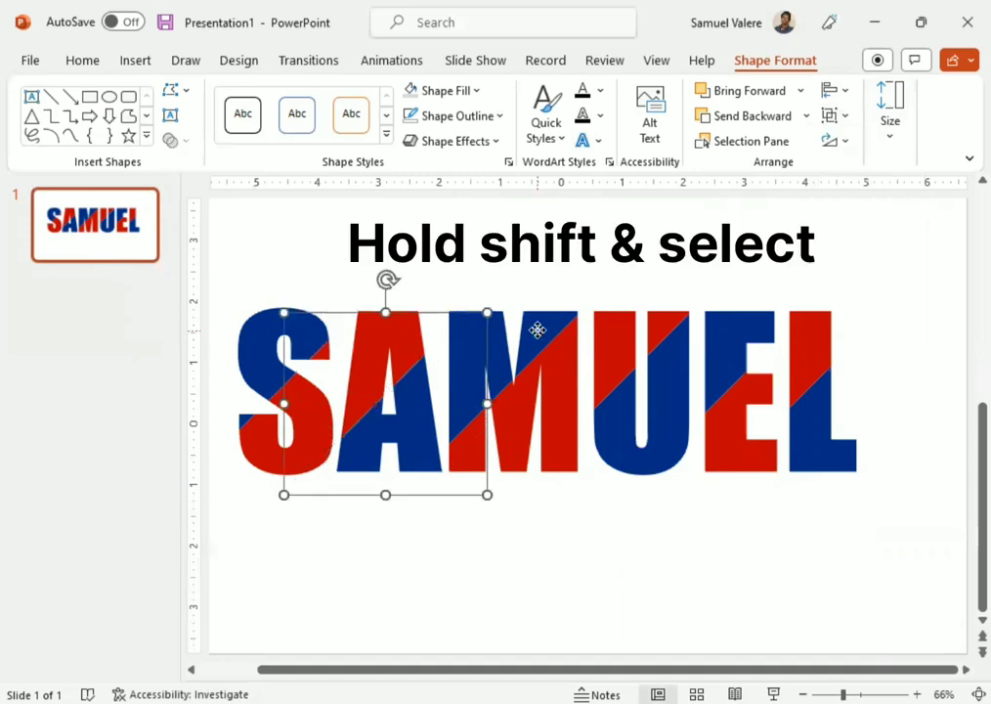
Group the two fragments of the M, then those of the U.
click(554, 410)
shift+click(559, 445)
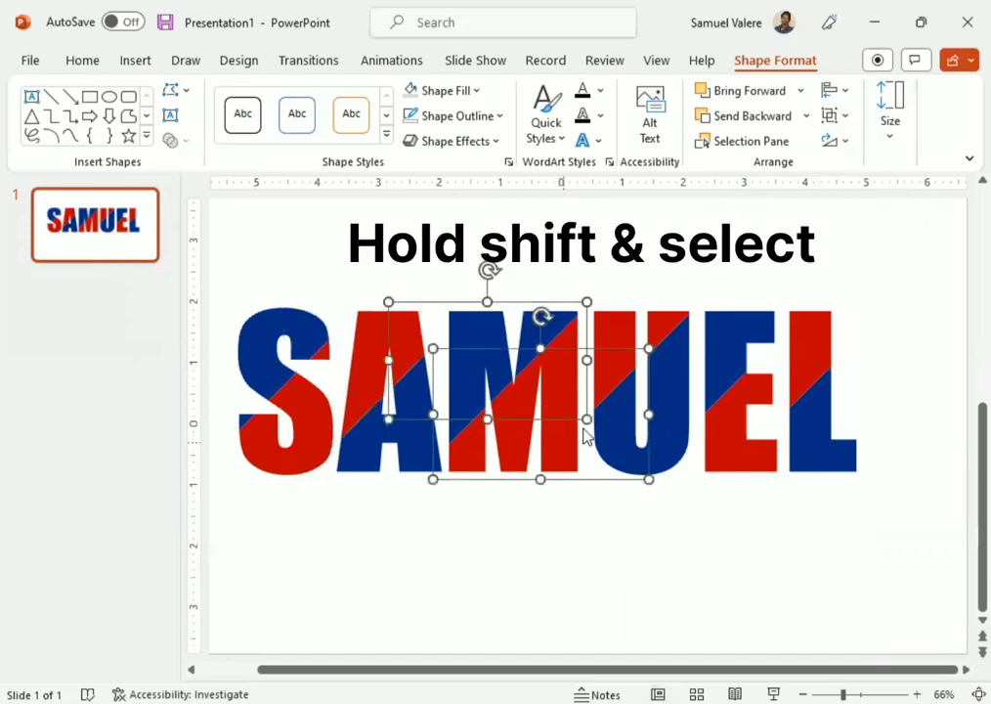
click(846, 118)
key(ctrl+g)
click(662, 323)
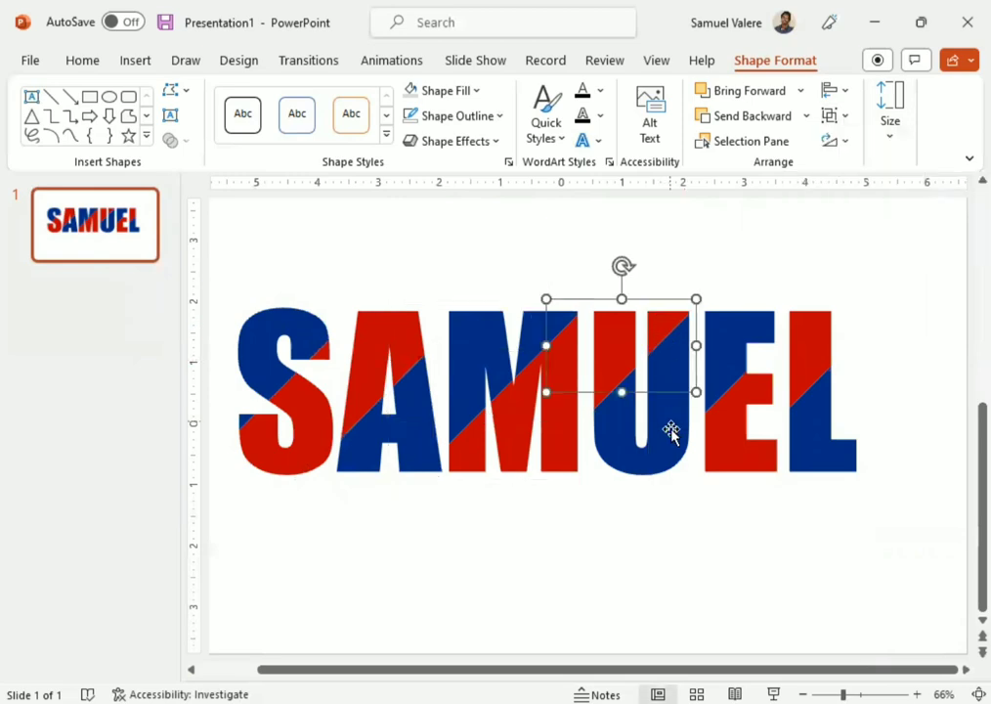
shift+click(671, 435)
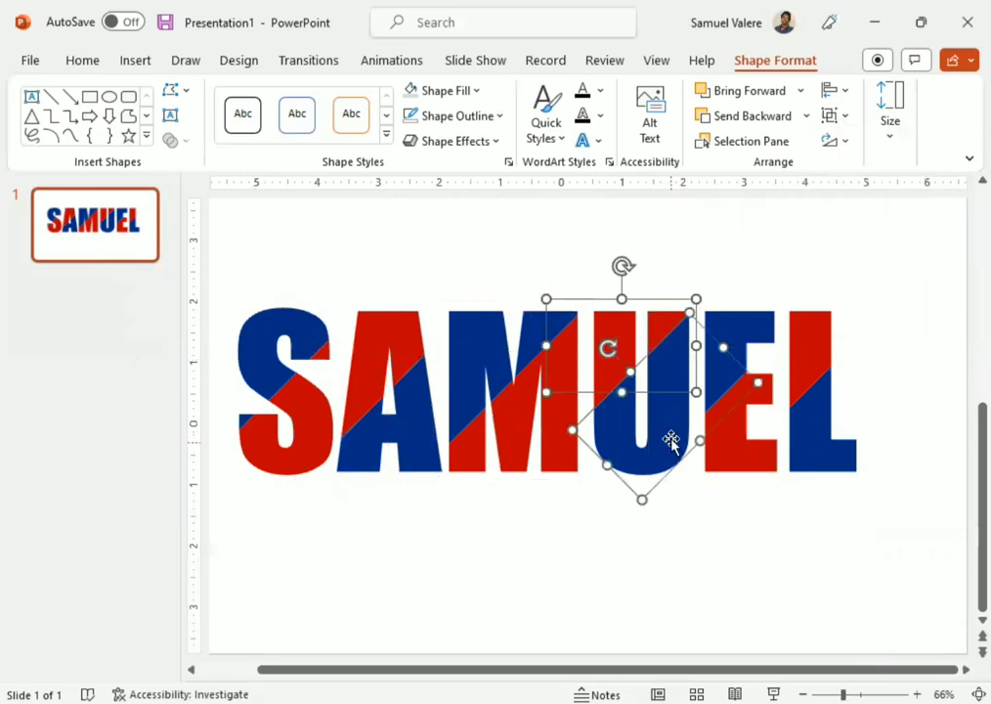
click(846, 117)
click(853, 144)
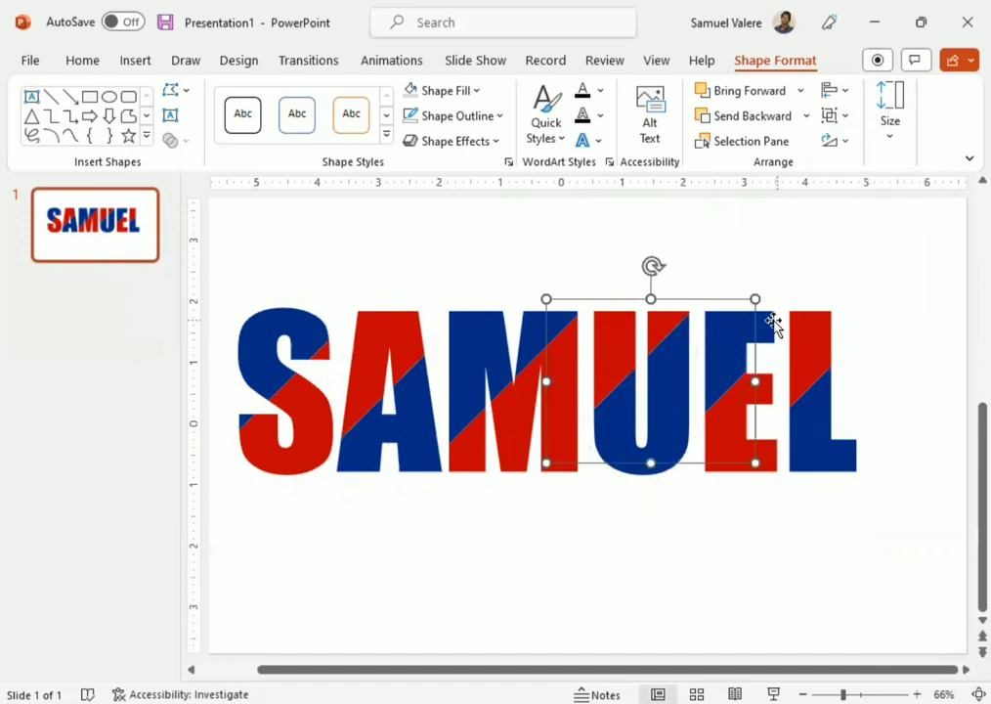
Group the two fragments of the E, then those of the L.
click(747, 403)
shift+click(760, 394)
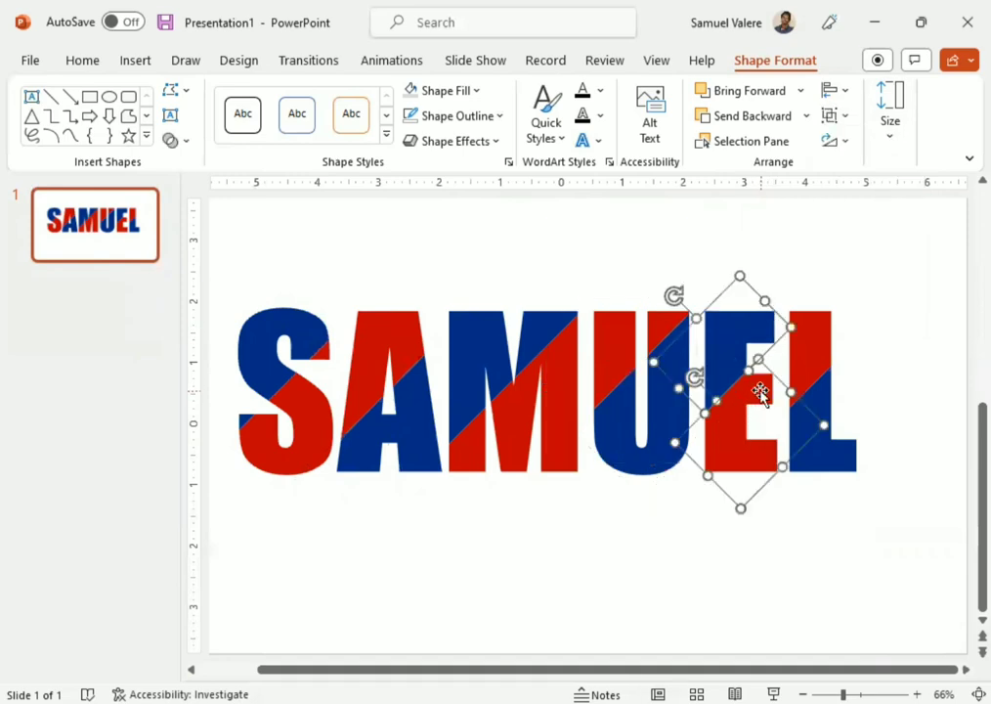
click(846, 118)
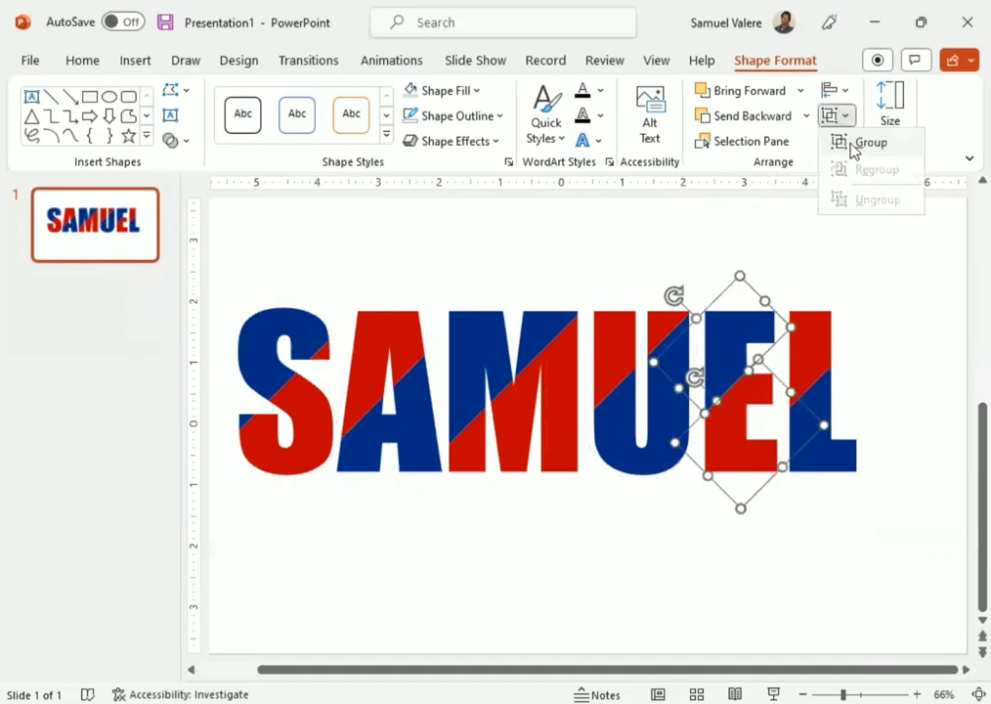
click(853, 144)
click(826, 322)
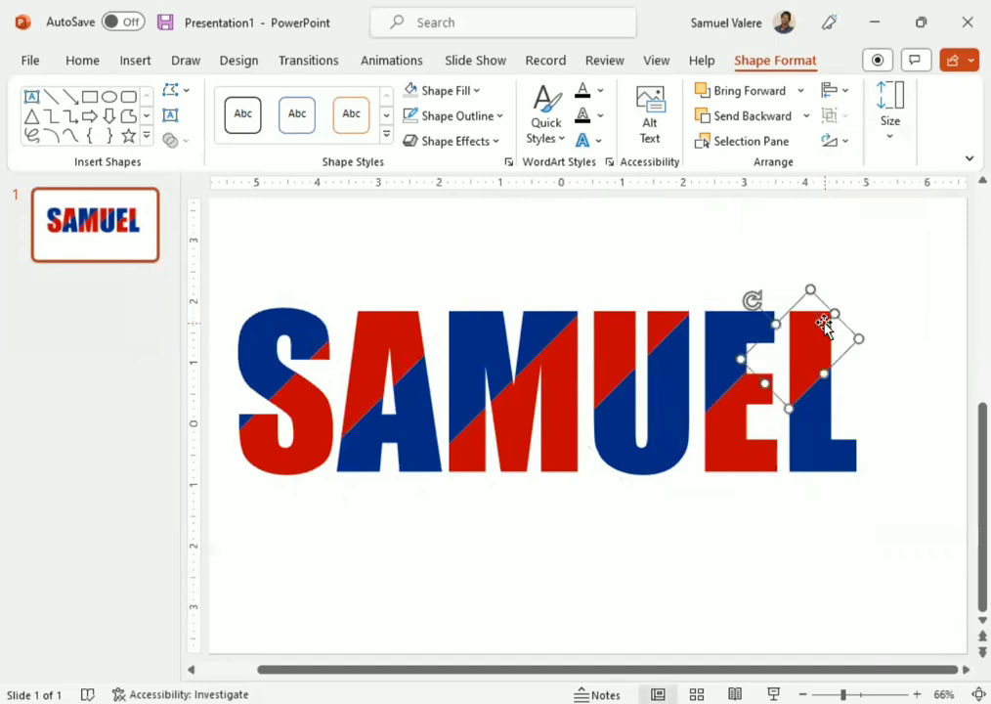
shift+click(818, 440)
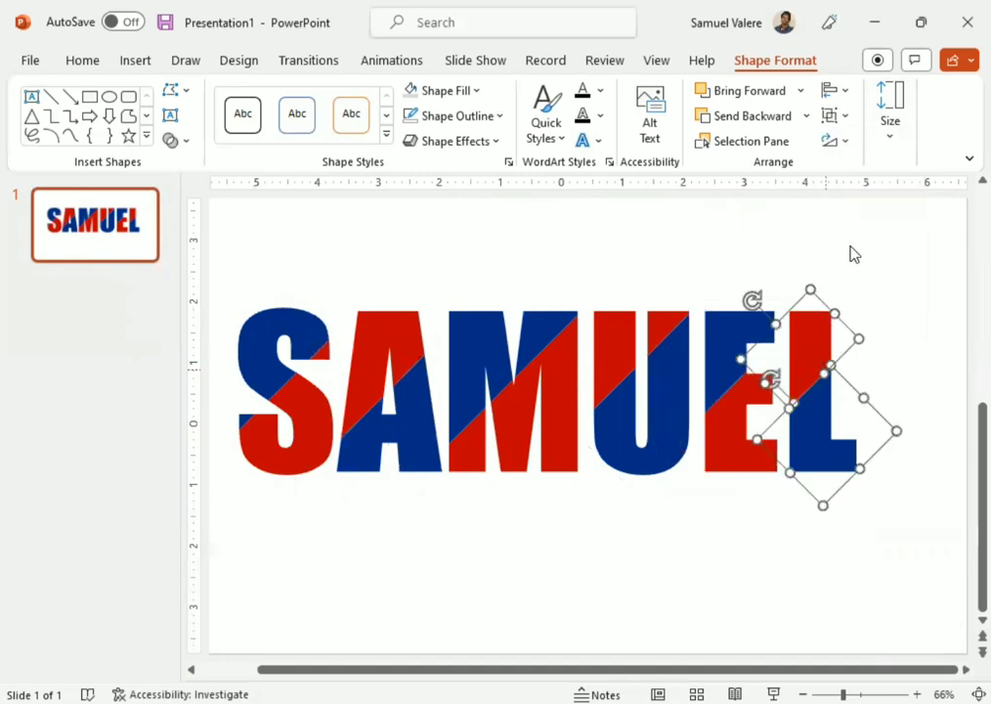
click(847, 117)
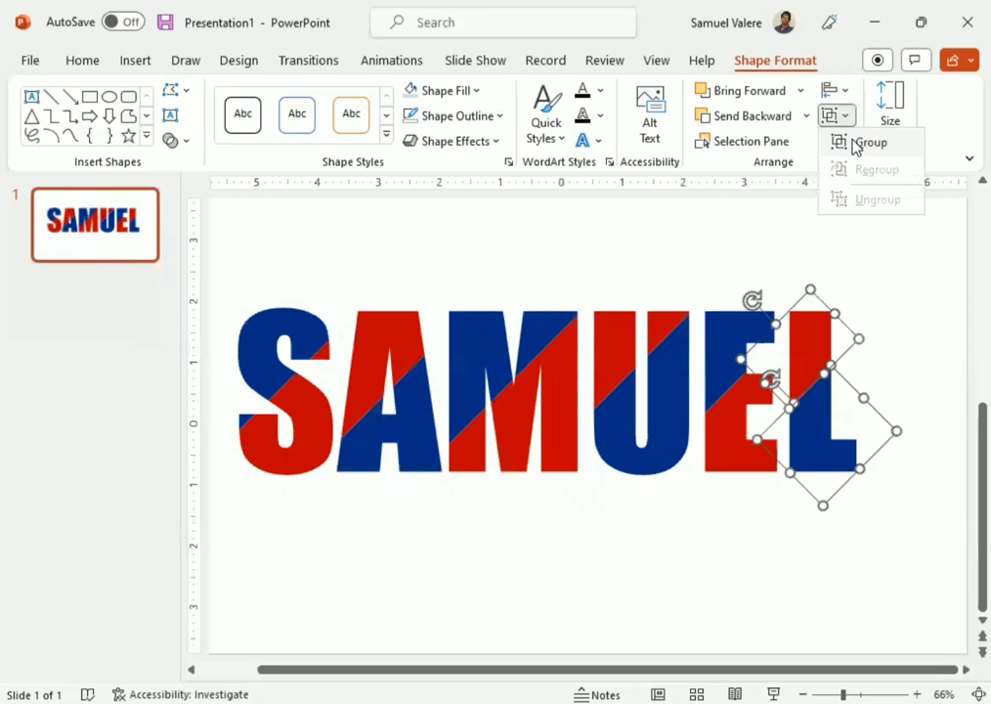
click(854, 144)
Add the M–U, A–M, S–A and S fragments to the selection and group all SAMUEL pieces.
shift+click(708, 354)
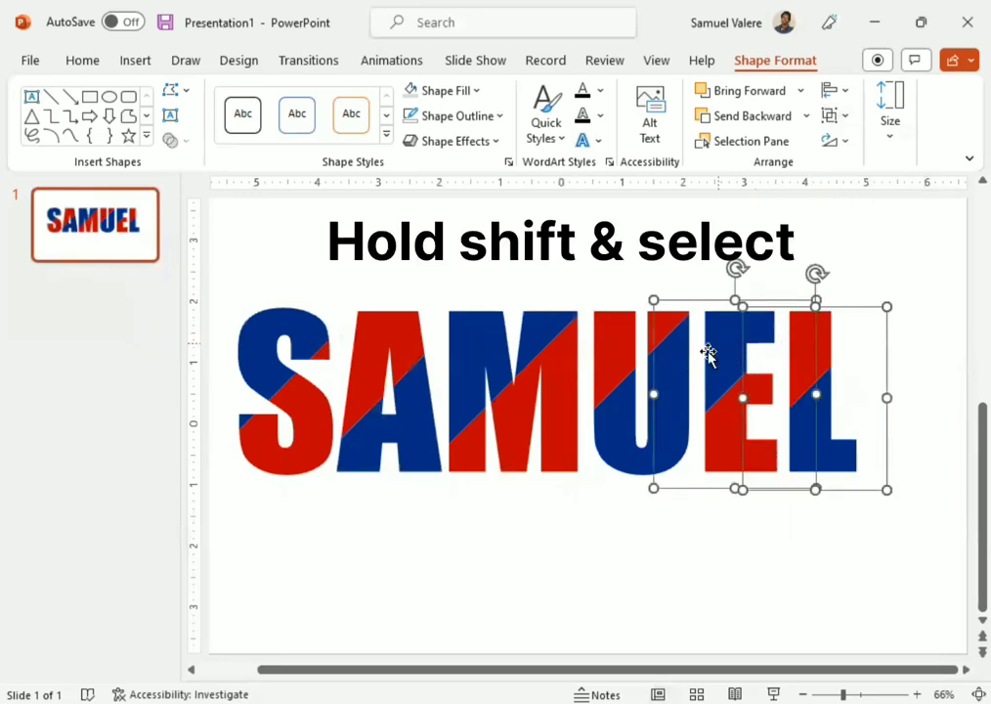
shift+click(532, 360)
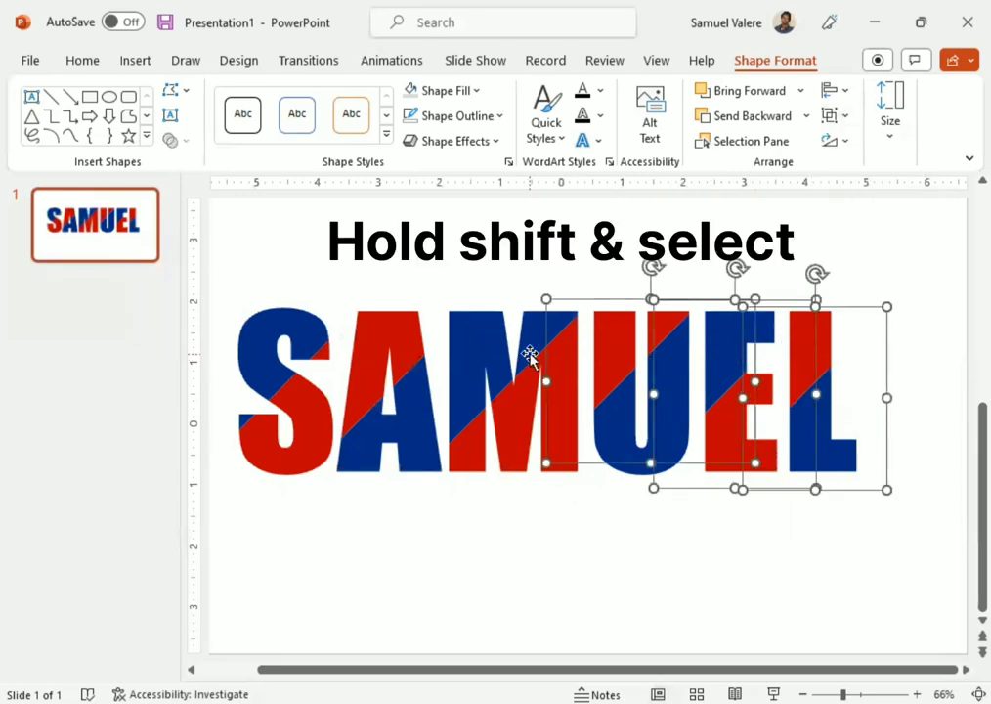
shift+click(481, 376)
shift+click(369, 375)
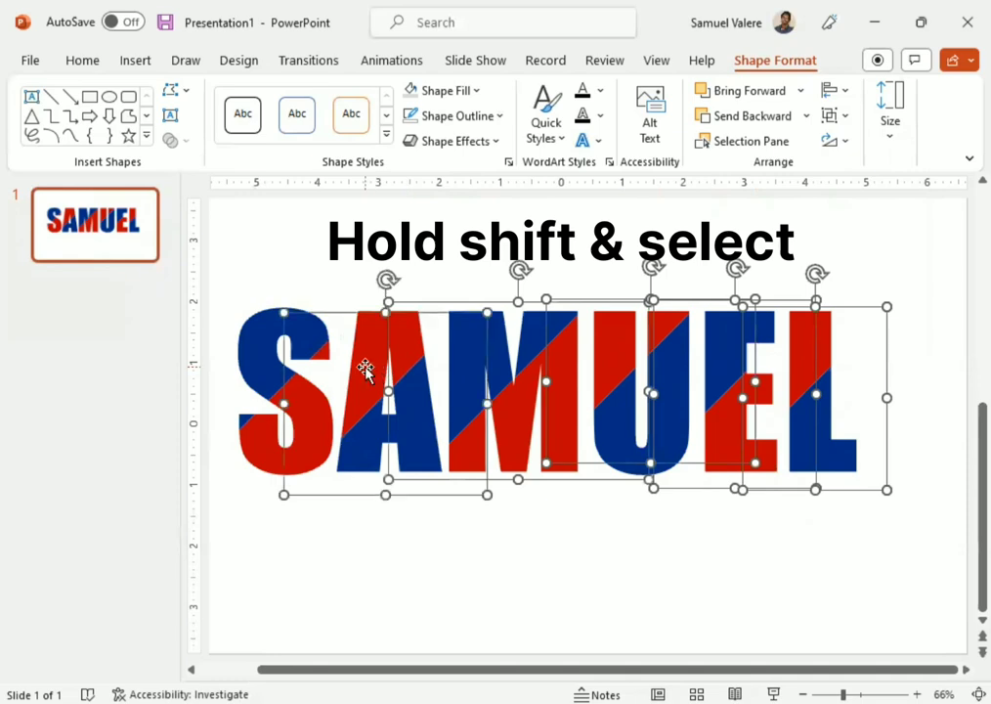
shift+click(263, 358)
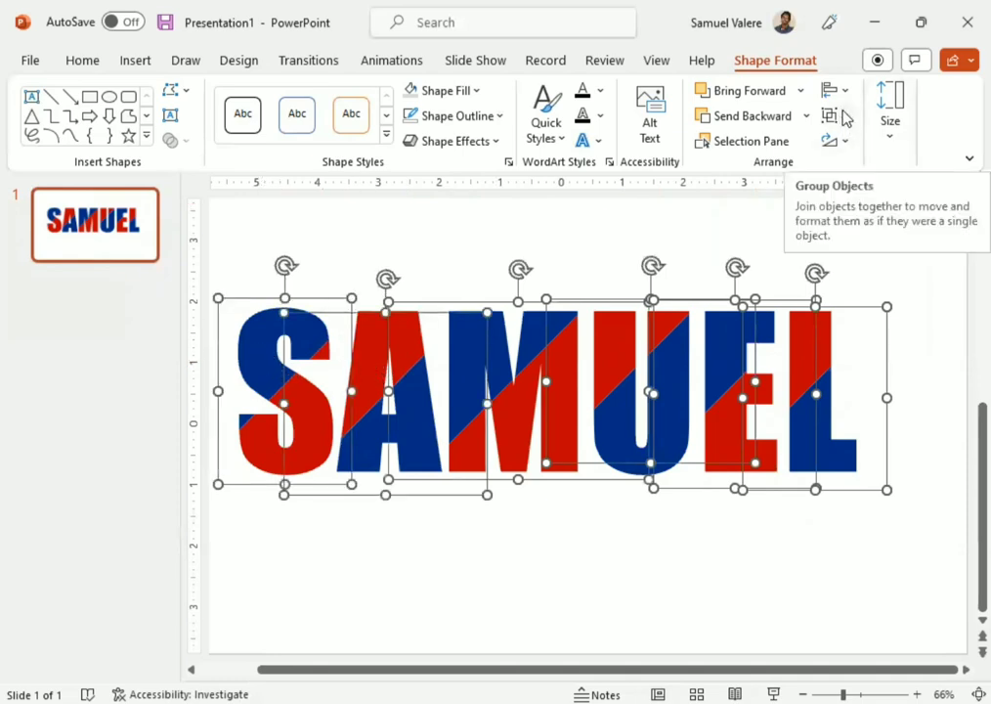
click(843, 116)
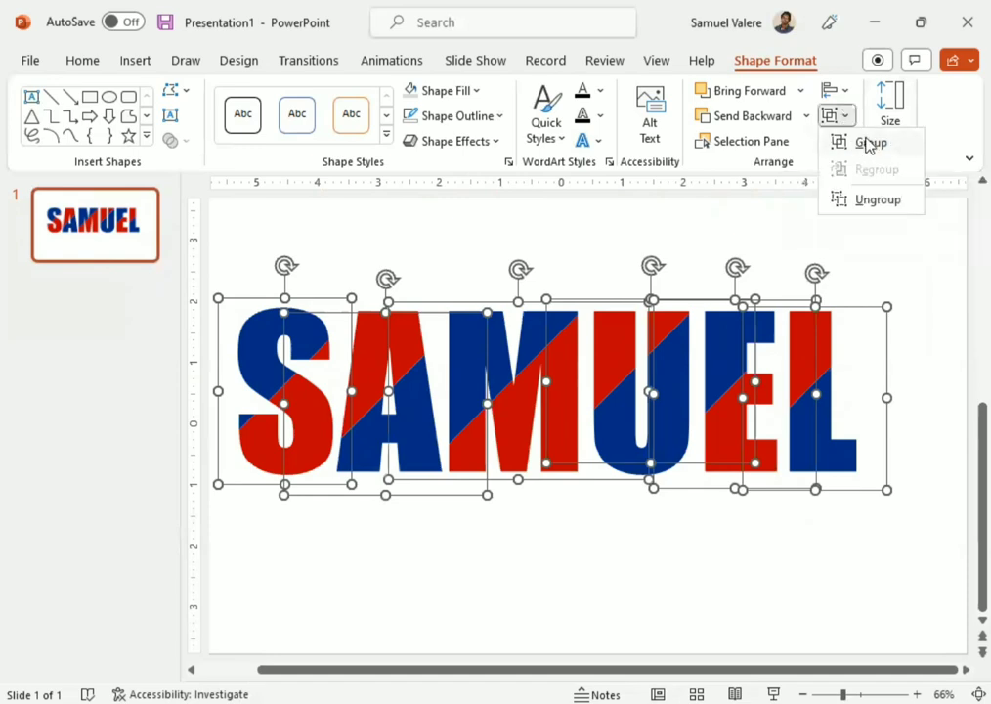
click(867, 145)
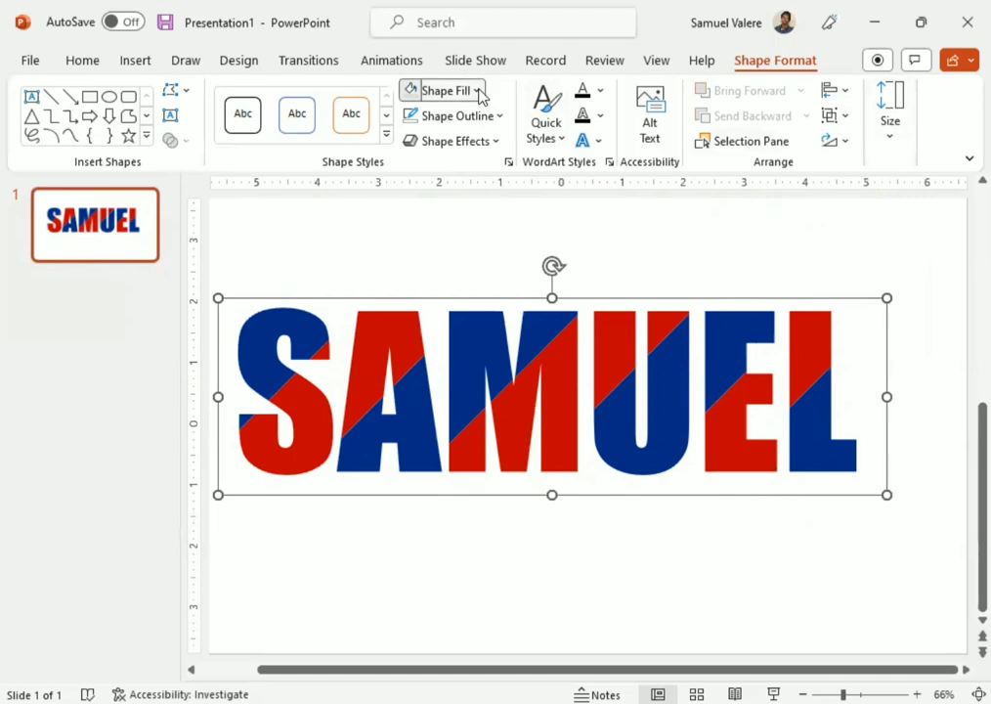
In Format Shape's 3-D Format effects, set the group's top bevel height to 66 pt.
click(442, 90)
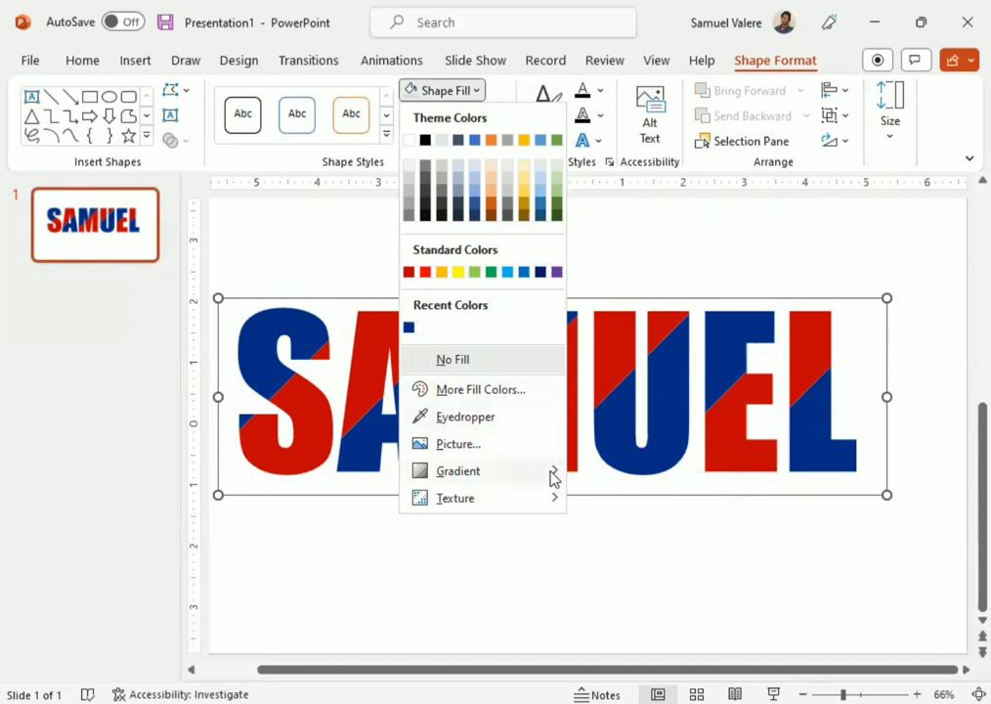
mouse_move(553, 473)
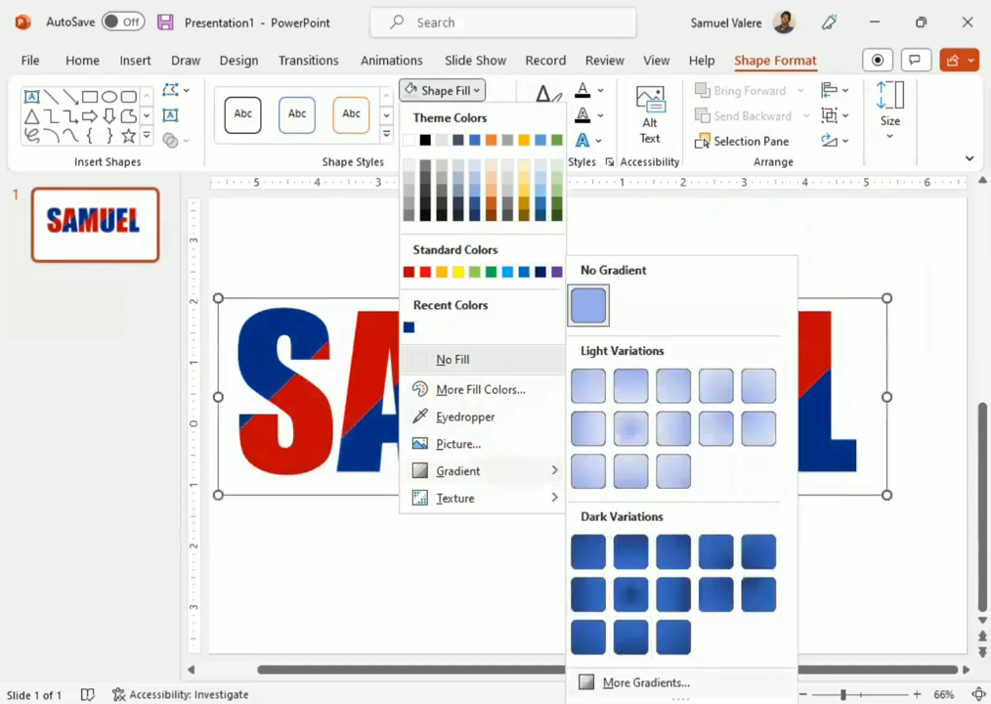
click(645, 682)
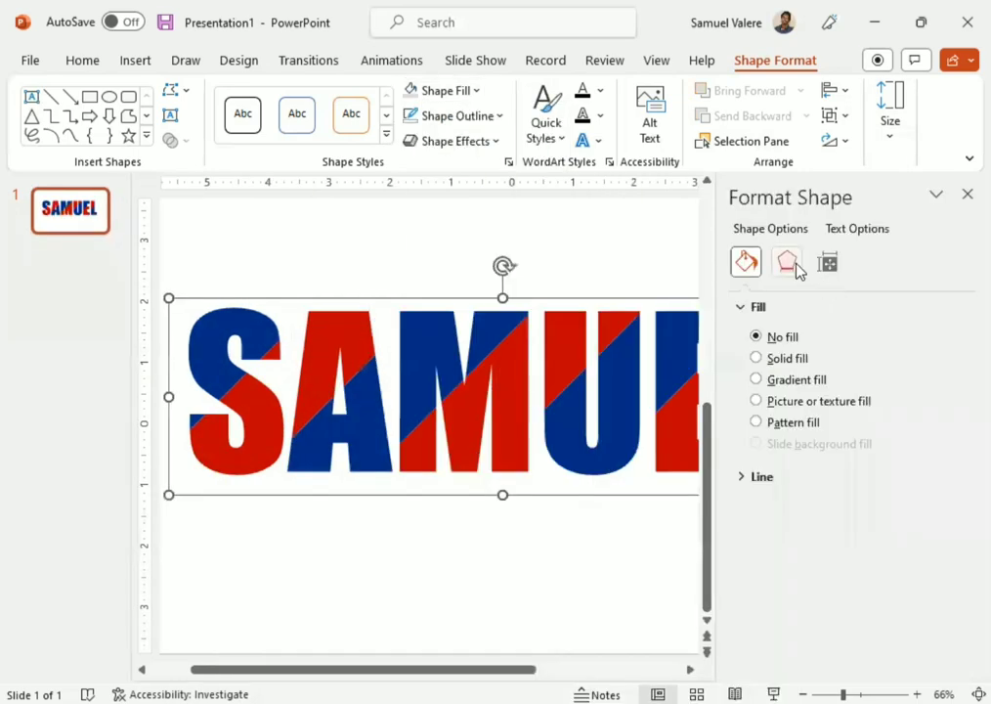
click(788, 262)
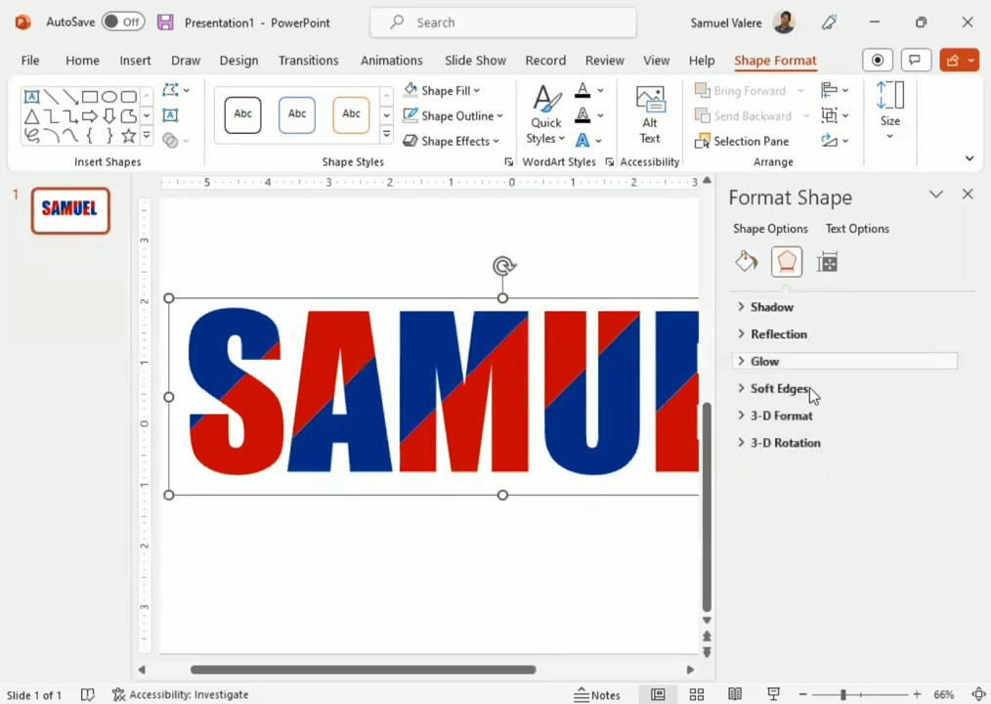
click(775, 421)
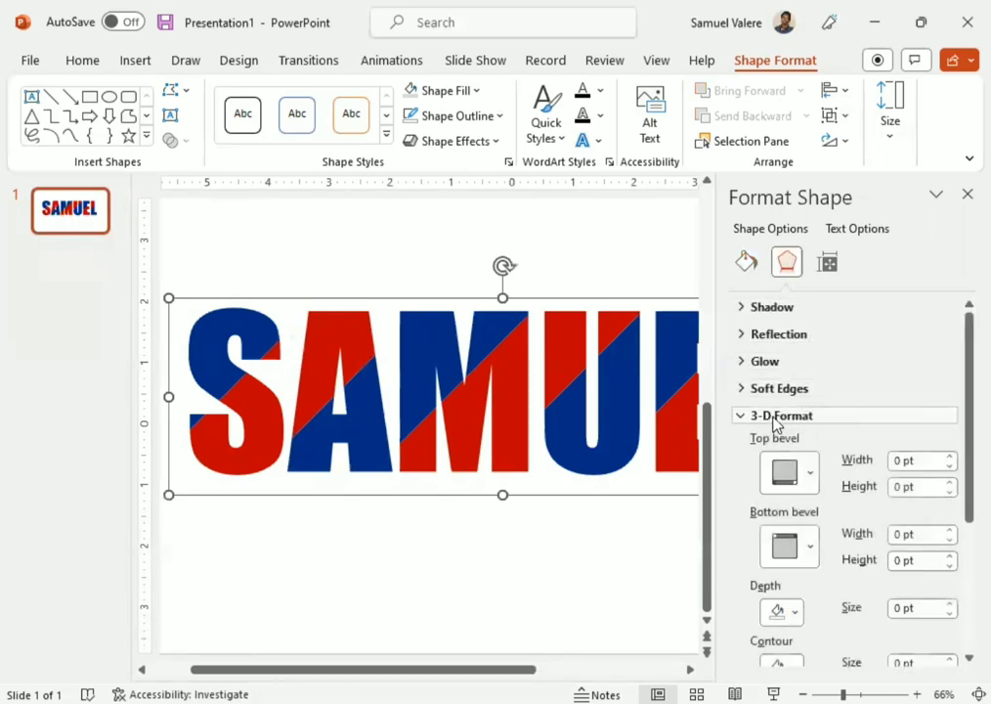
click(901, 492)
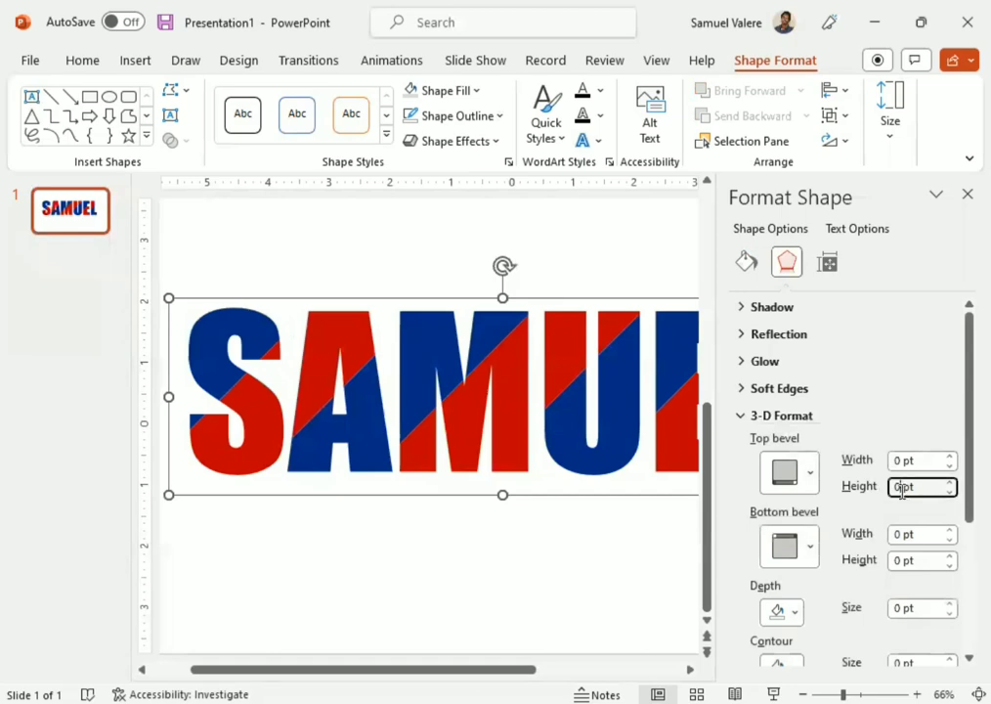
text(66)
key(Return)
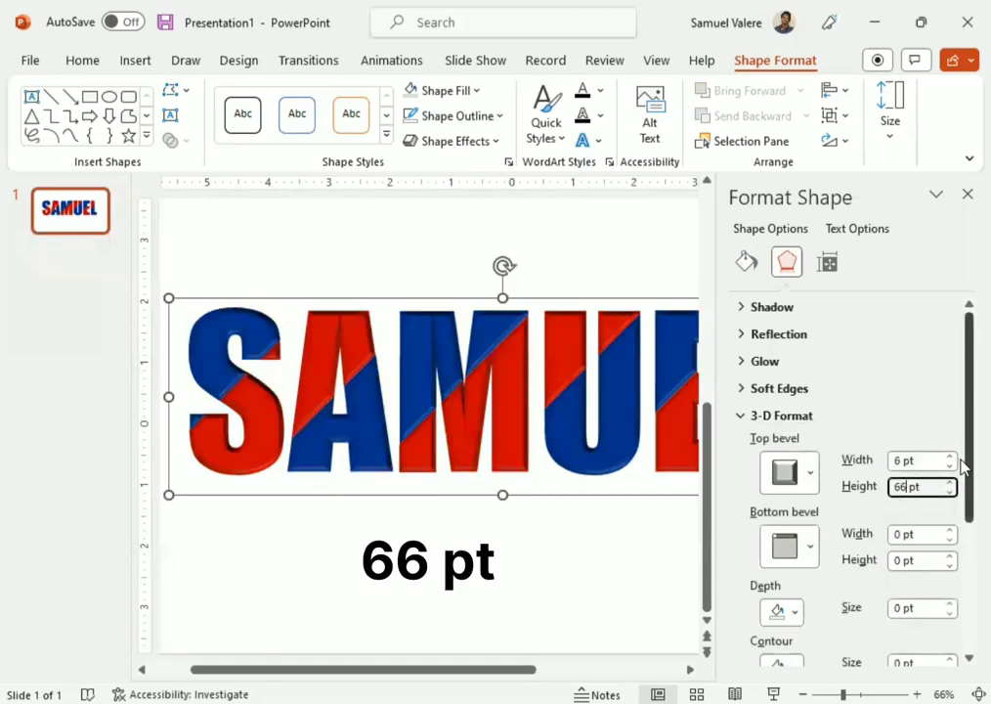
drag(961, 476, 961, 622)
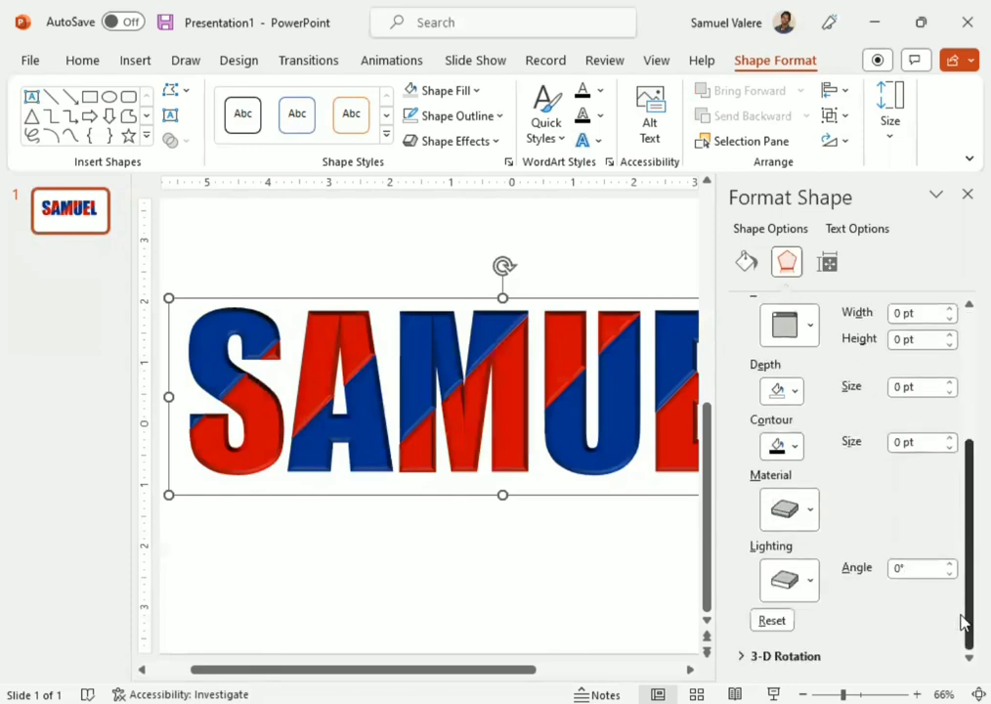
click(741, 656)
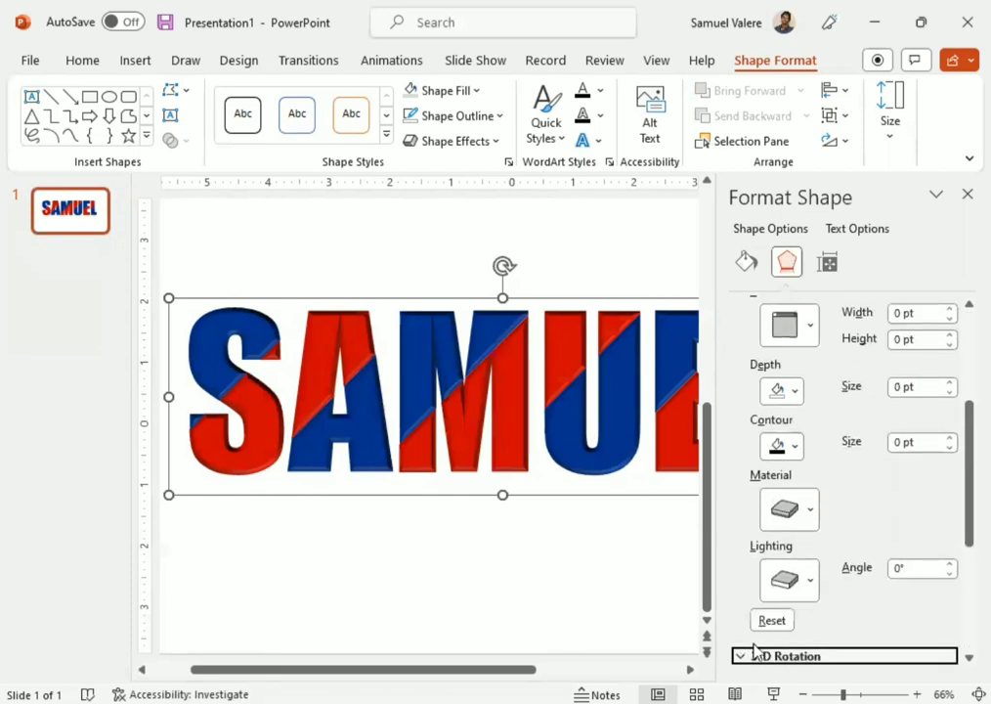
Set the SAMUEL group's 3-D rotation to X 30° and Y 10°.
scroll(869, 558, down, 3)
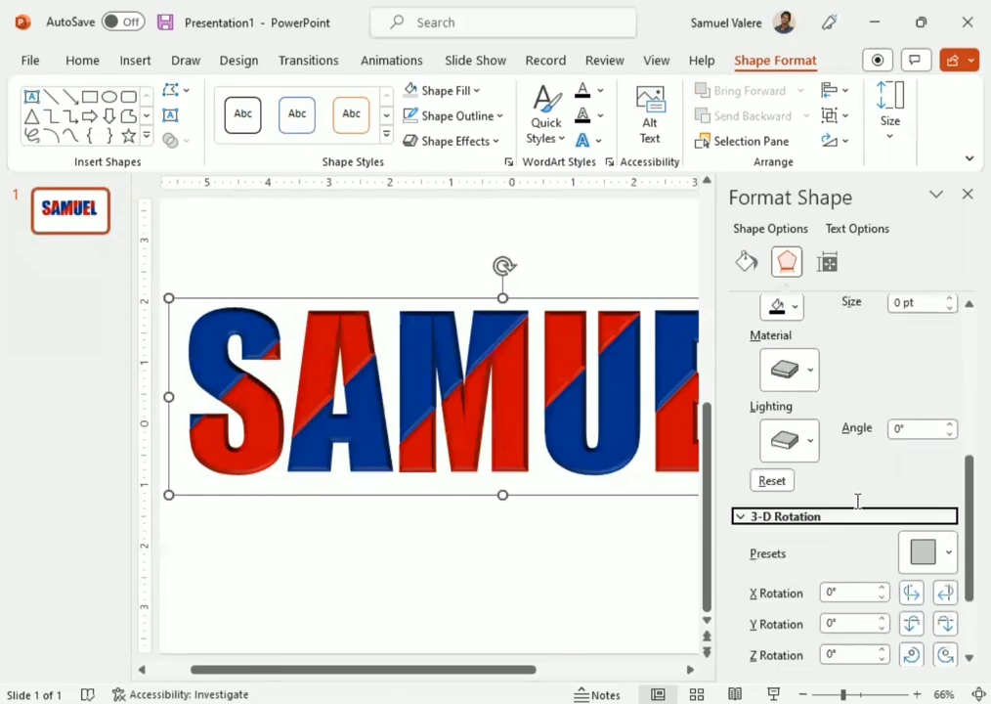
scroll(831, 470, down, 3)
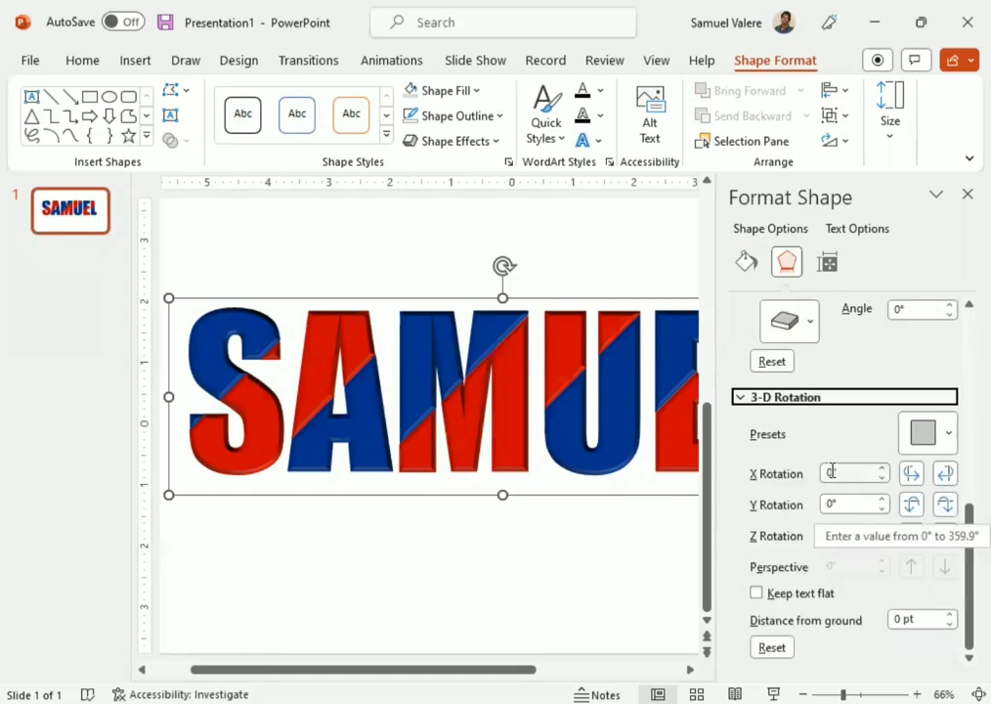
triple_click(832, 470)
text(3)
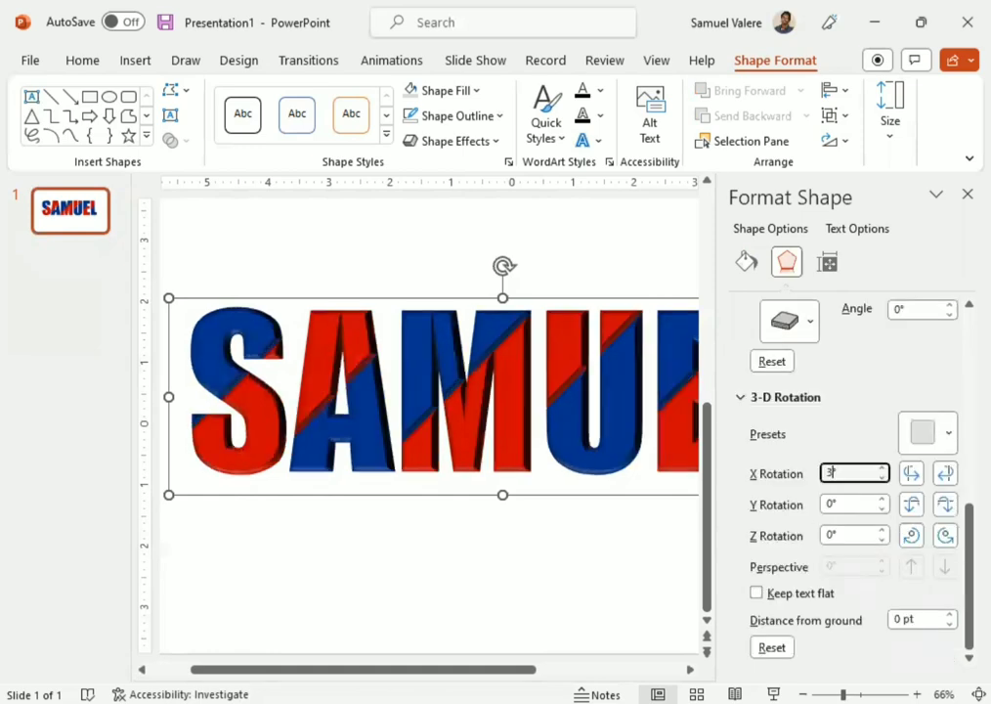
text(0)
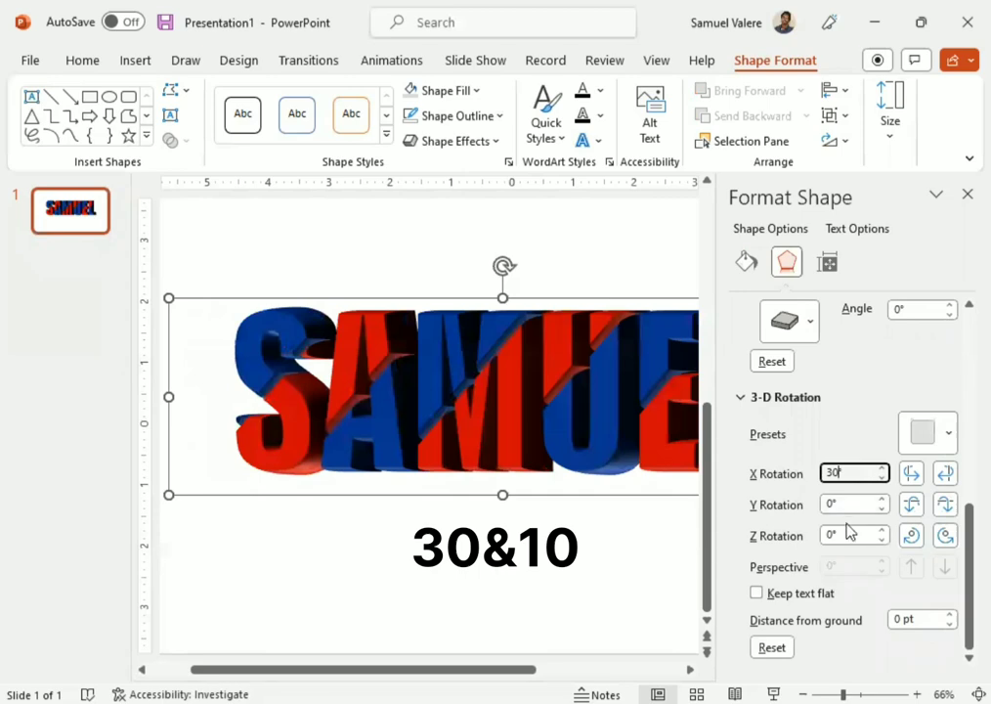
key(Return)
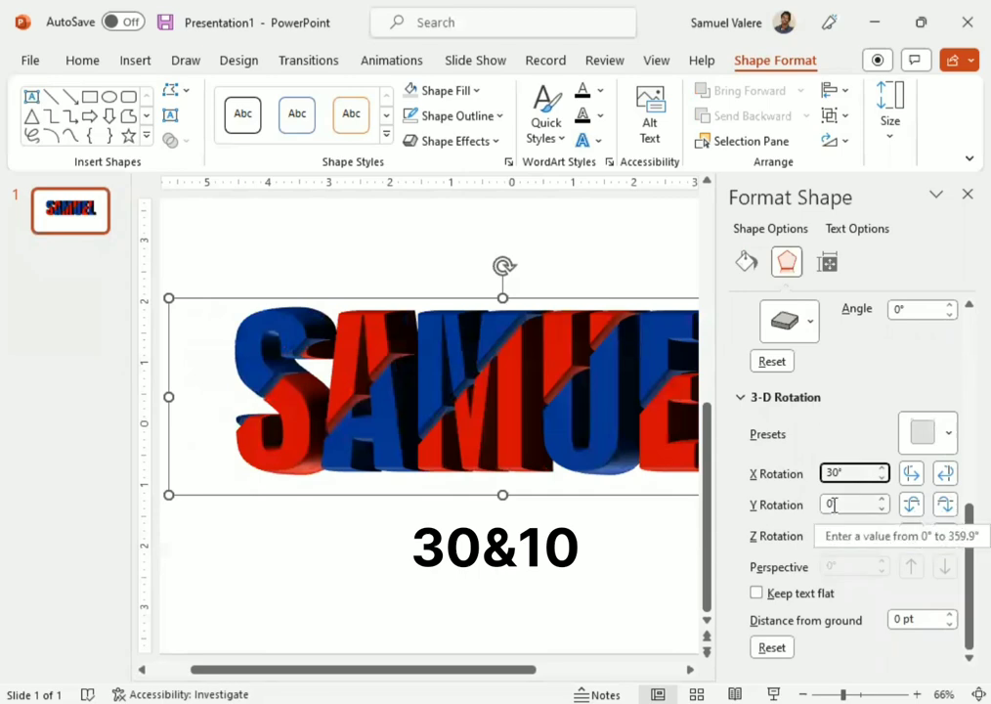
click(833, 504)
text(10)
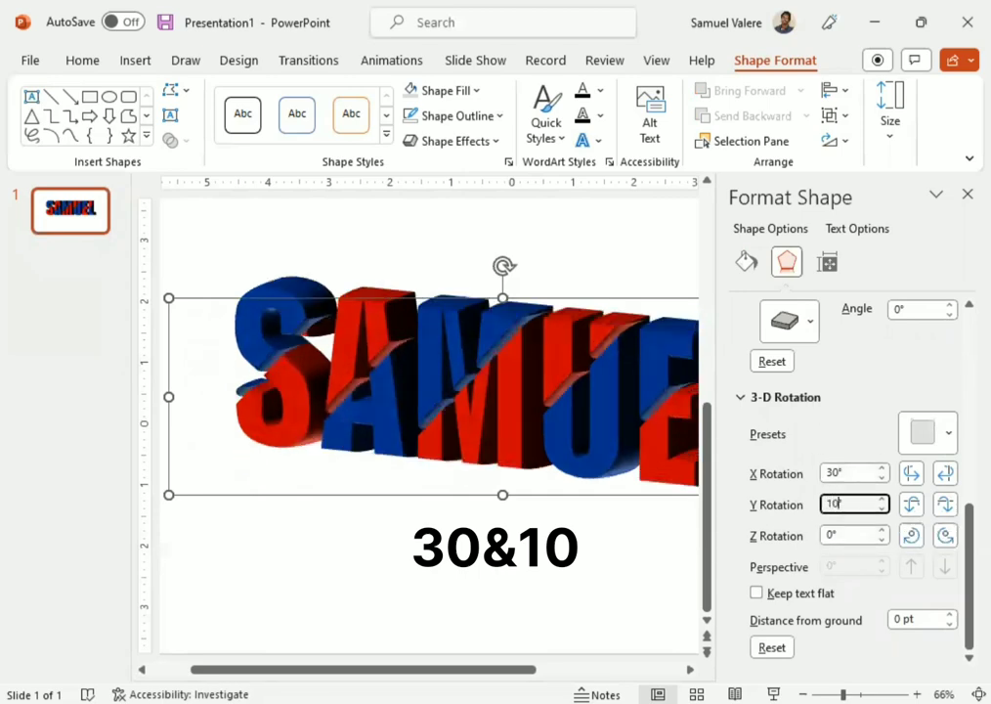
scroll(959, 540, up, 3)
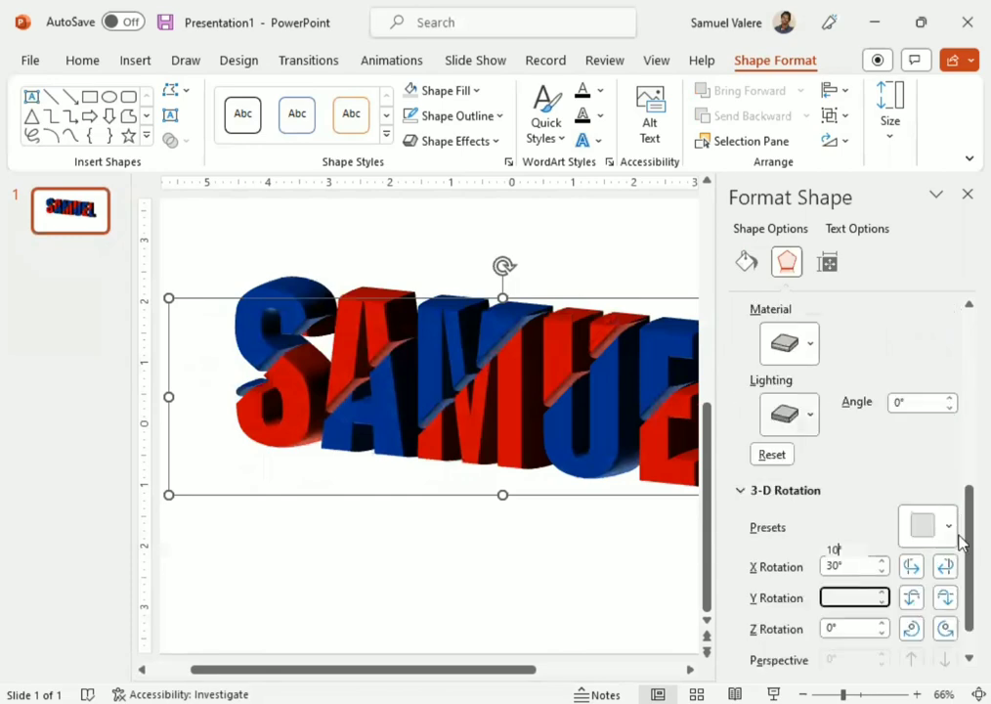
scroll(959, 540, up, 5)
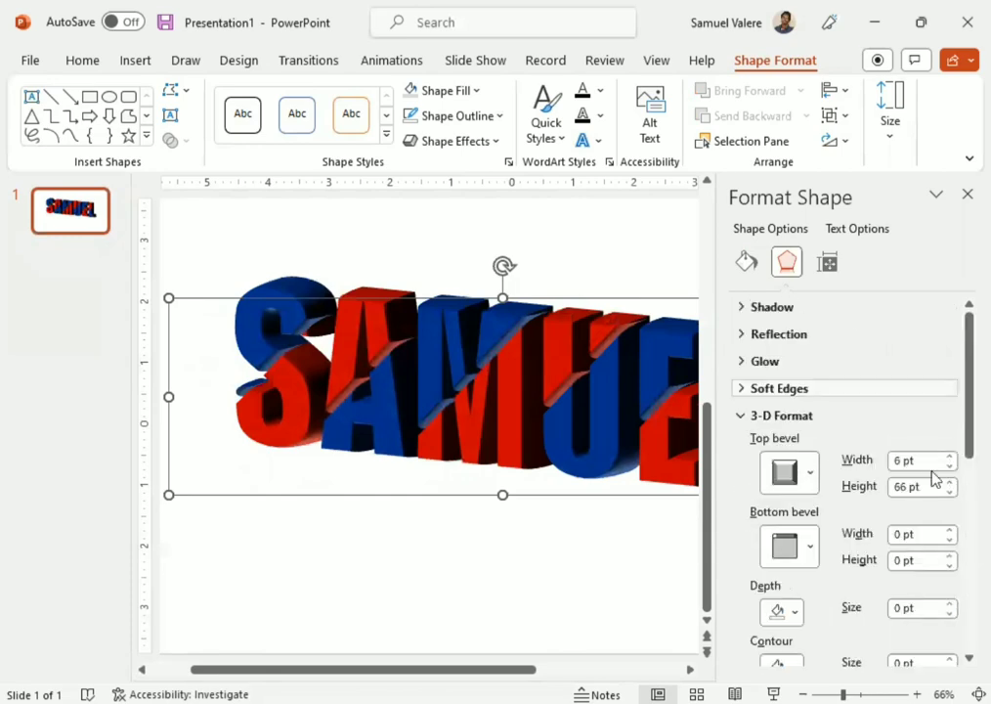
Clear the top bevel width to 0 pt, then deselect the SAMUEL group.
click(900, 460)
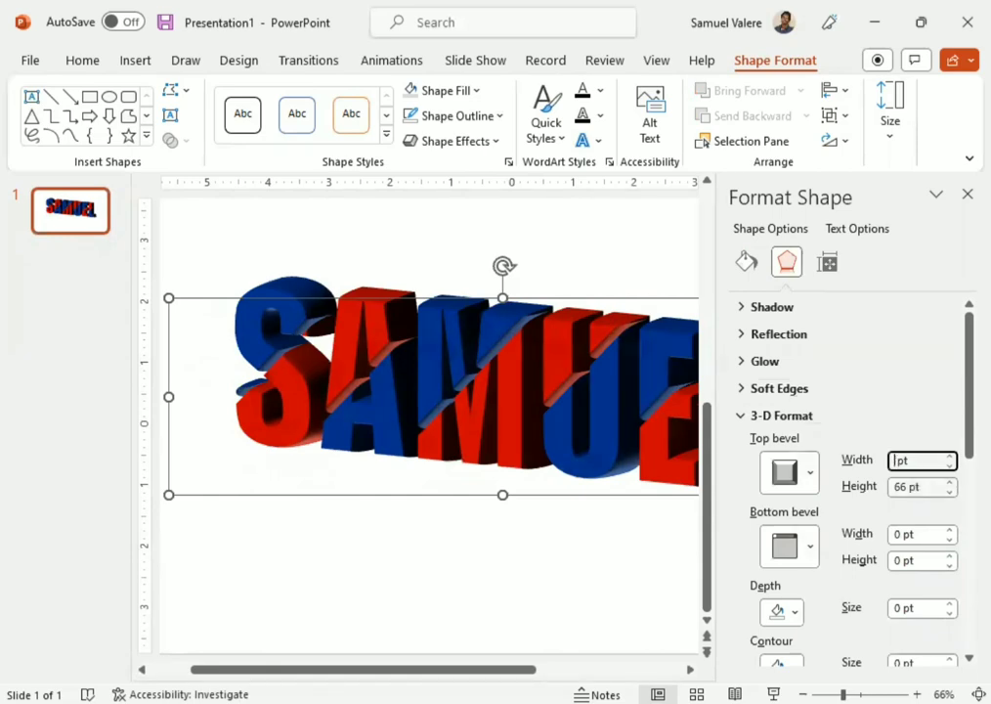
key(BackSpace)
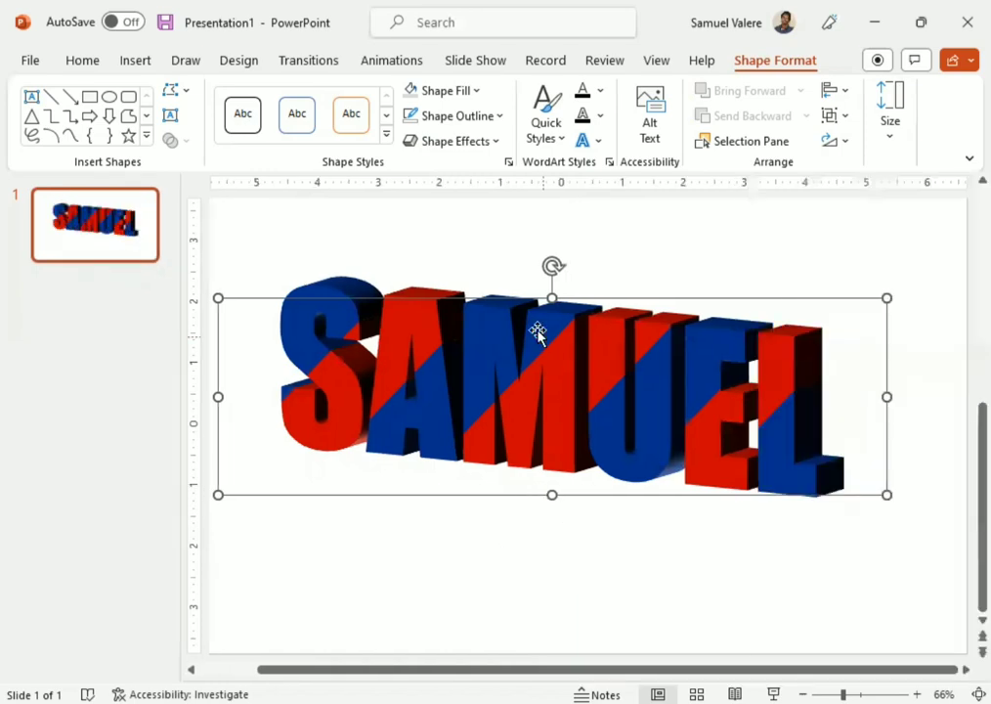
click(643, 273)
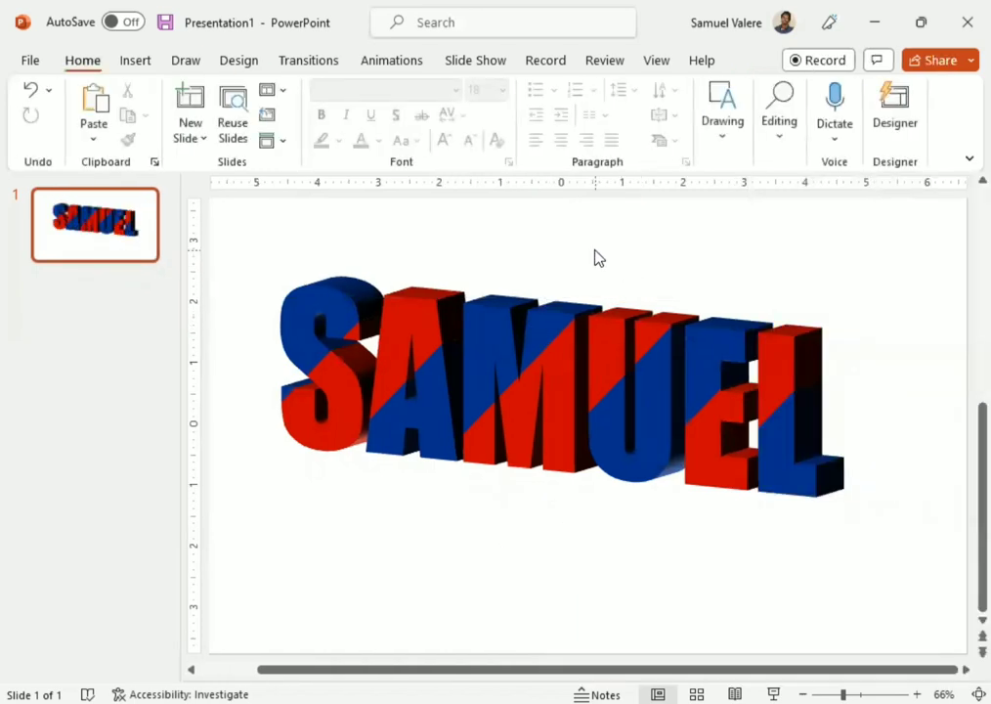